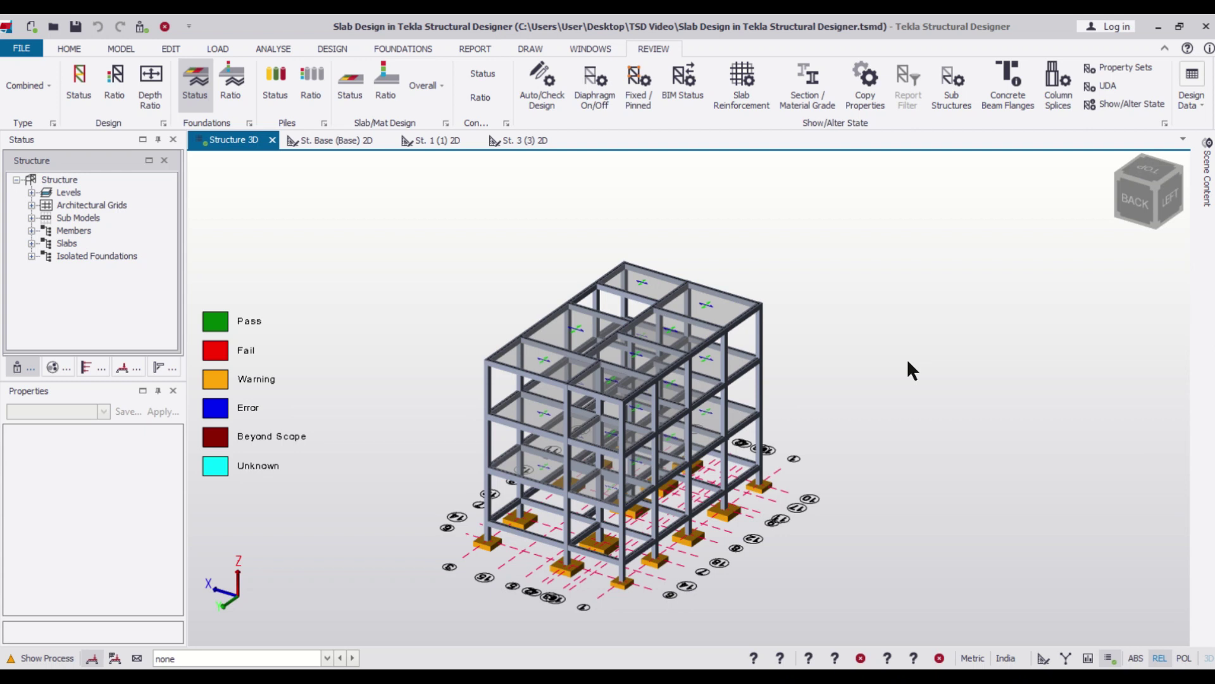
scroll(913, 357, up, 1)
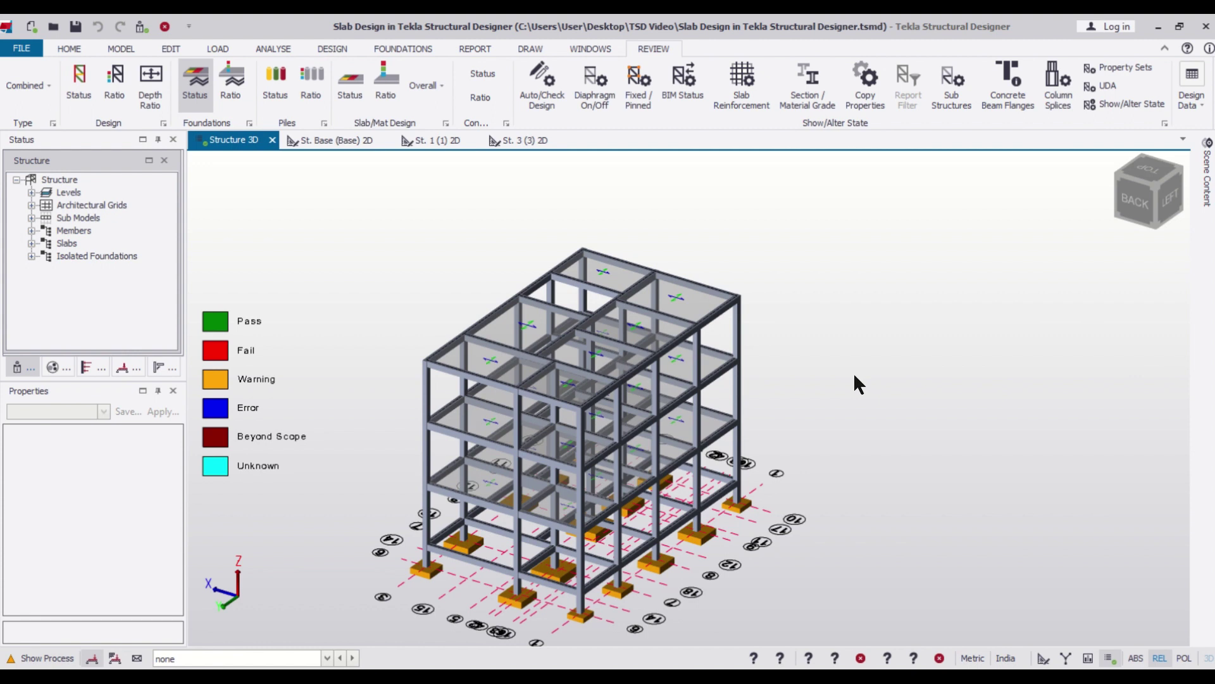
- Pan and orbit the 3D view to inspect the G+2 frame from several sides, including the back
middle_drag(854, 375, 967, 331)
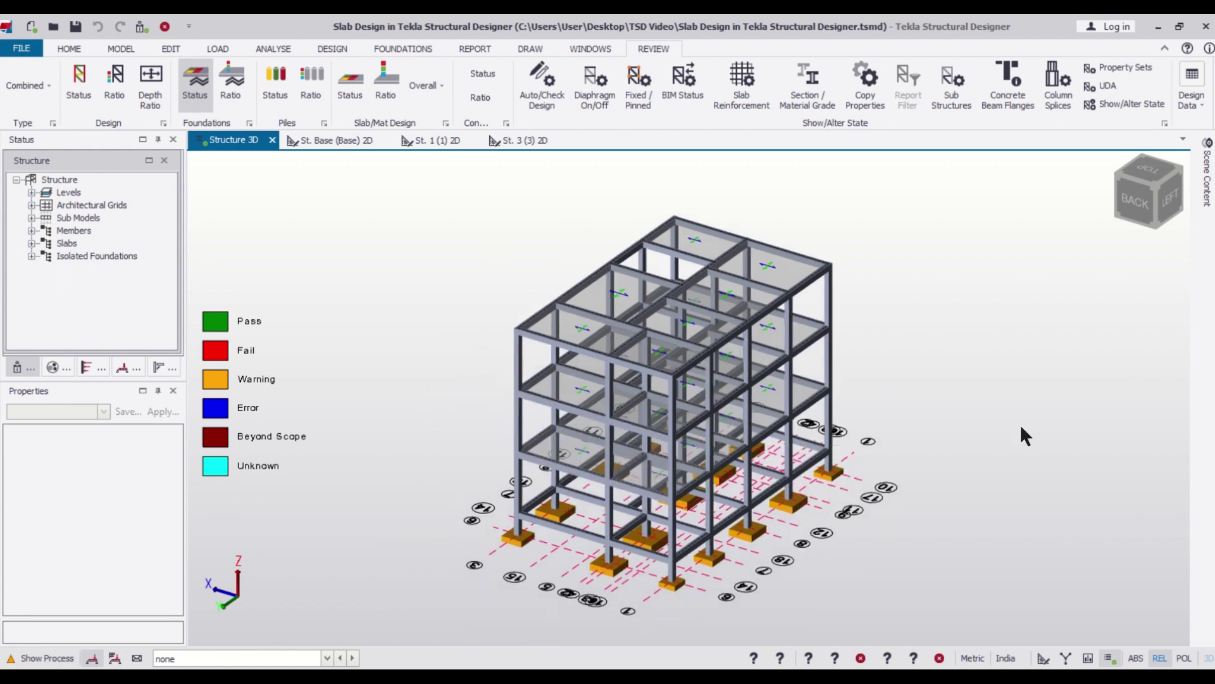
mouse_move(1019, 424)
shift+mouse_down()
mouse_move(990, 360)
mouse_move(950, 395)
shift+mouse_up()
shift+middle_drag(948, 390, 934, 407)
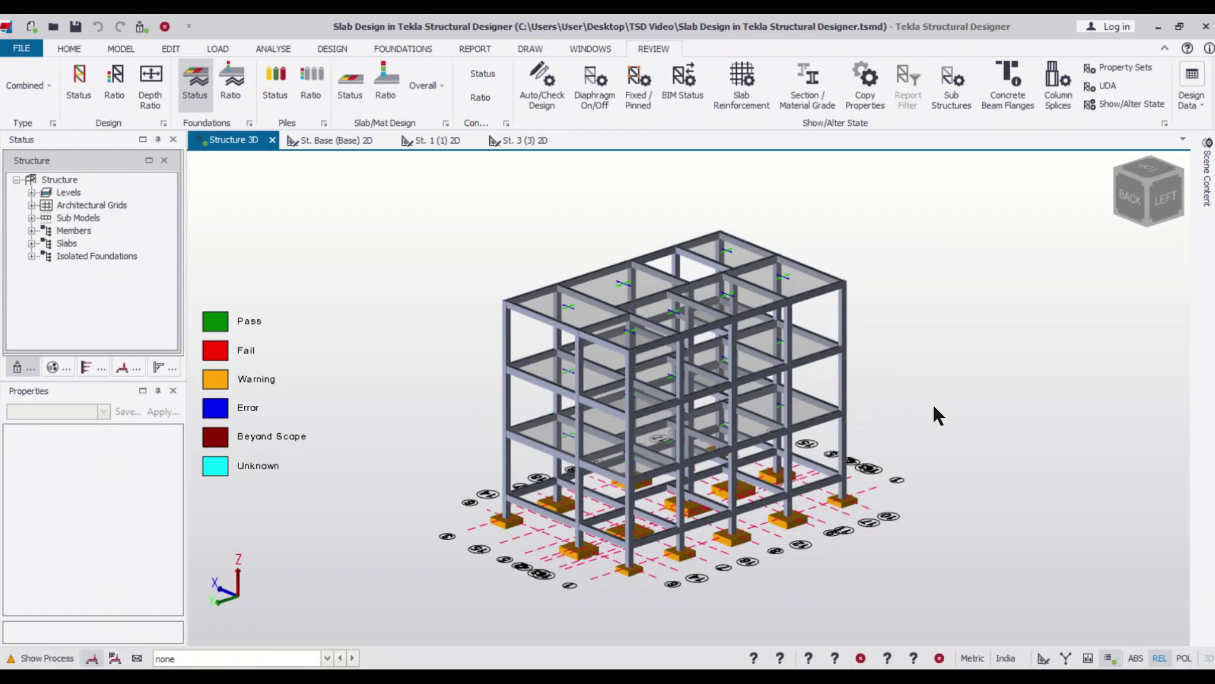
scroll(629, 257, up, 2)
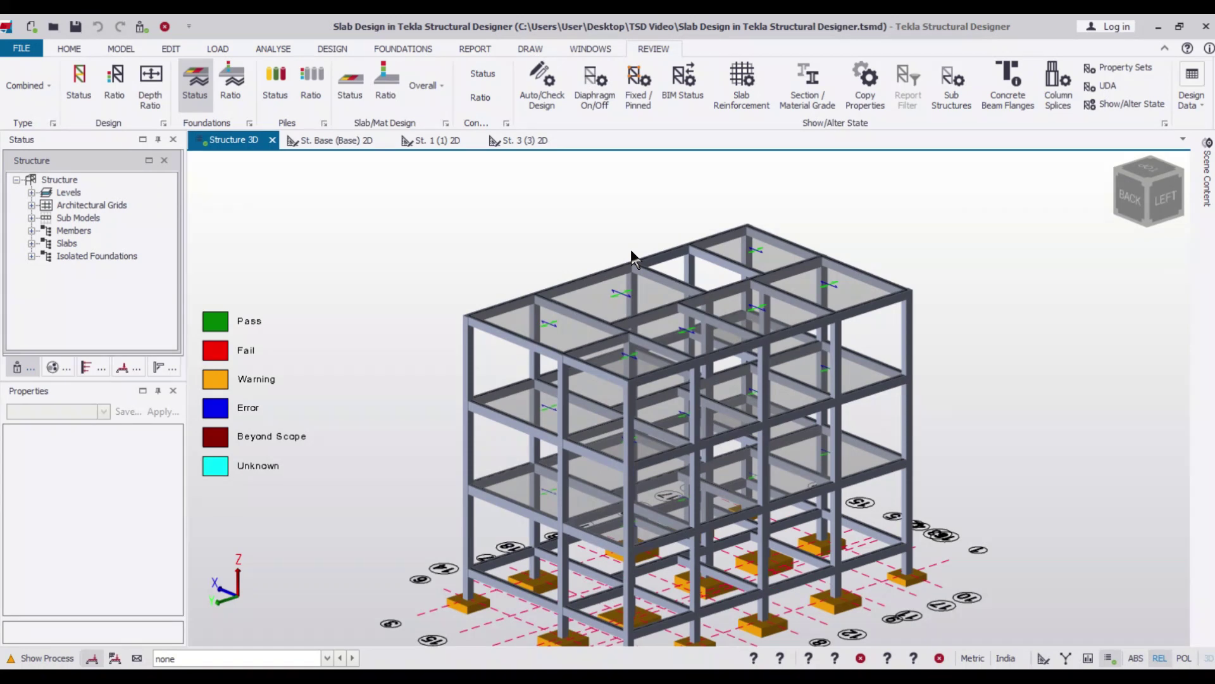
scroll(626, 255, up, 2)
scroll(665, 323, down, 1)
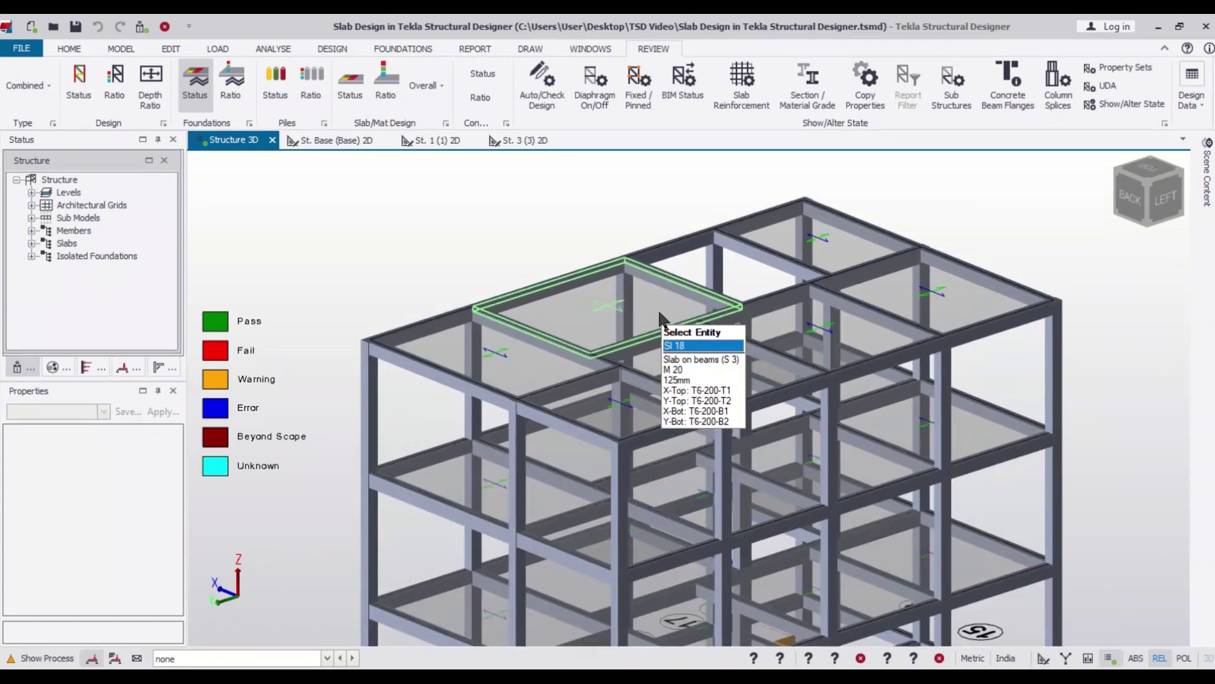
scroll(734, 296, down, 1)
scroll(975, 307, down, 1)
scroll(940, 302, down, 1)
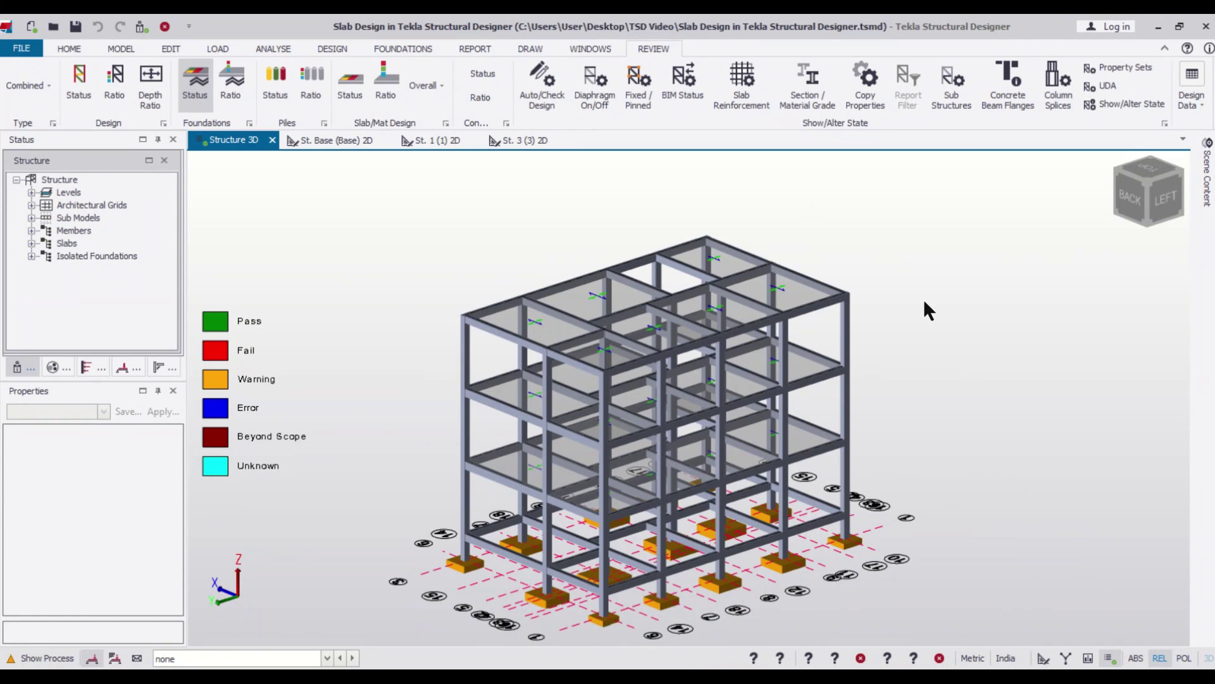
scroll(924, 299, down, 1)
scroll(943, 310, up, 1)
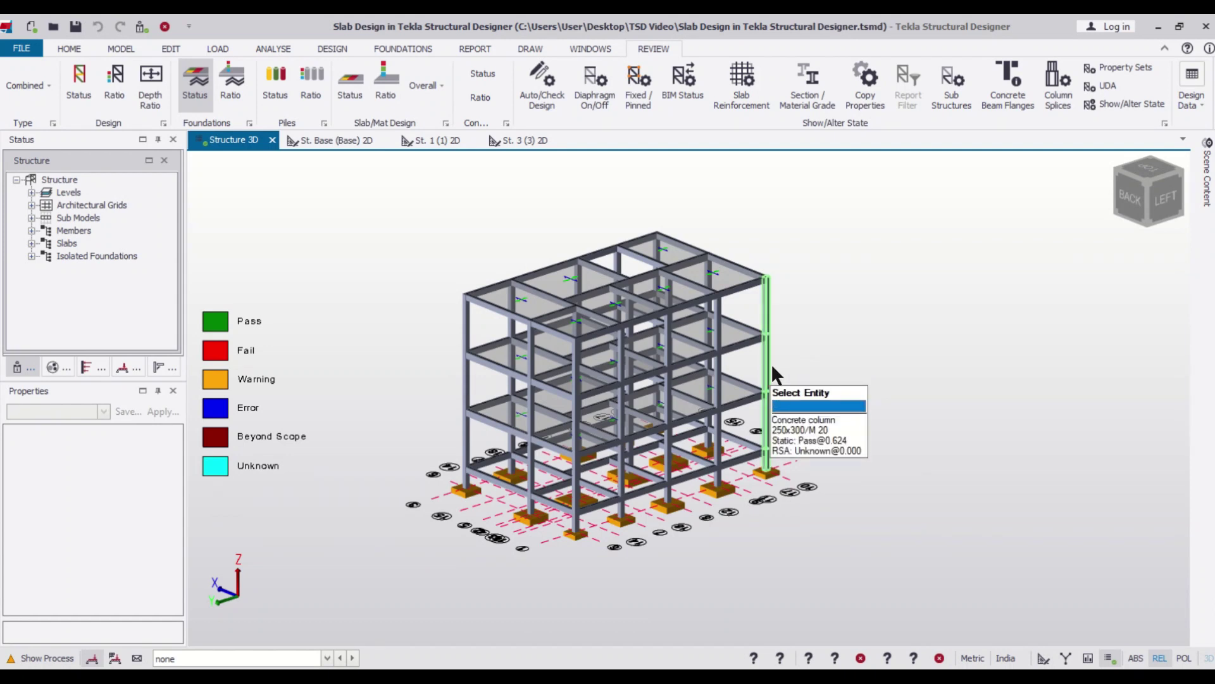
mouse_move(770, 364)
shift+middle_down()
mouse_move(935, 348)
mouse_move(976, 393)
mouse_move(900, 401)
mouse_move(981, 384)
shift+middle_up()
scroll(927, 381, up, 2)
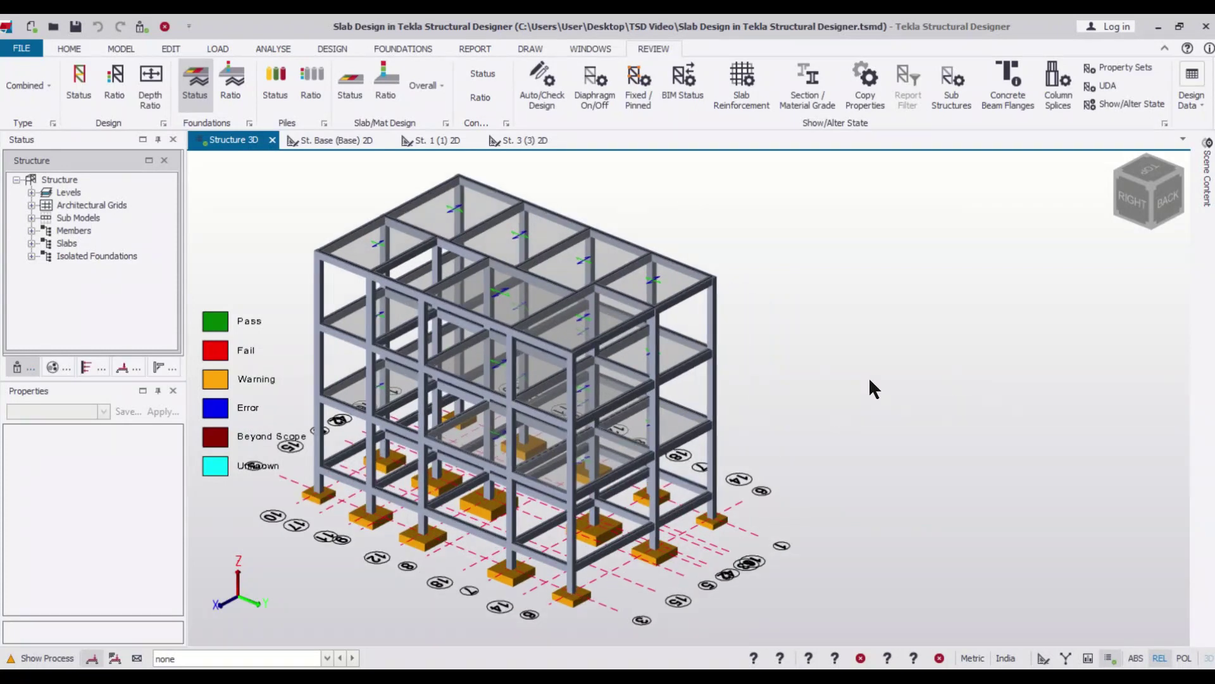
scroll(869, 377, down, 1)
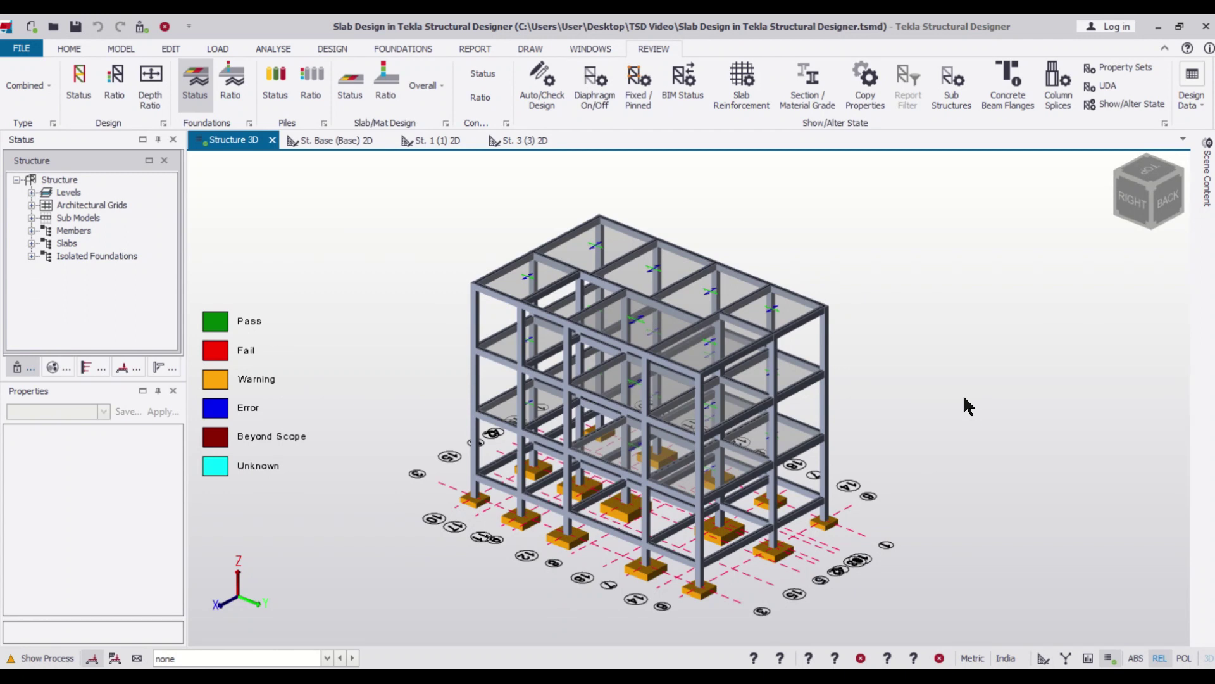
- Open the design settings at the slab reinforcement layout page
click(335, 50)
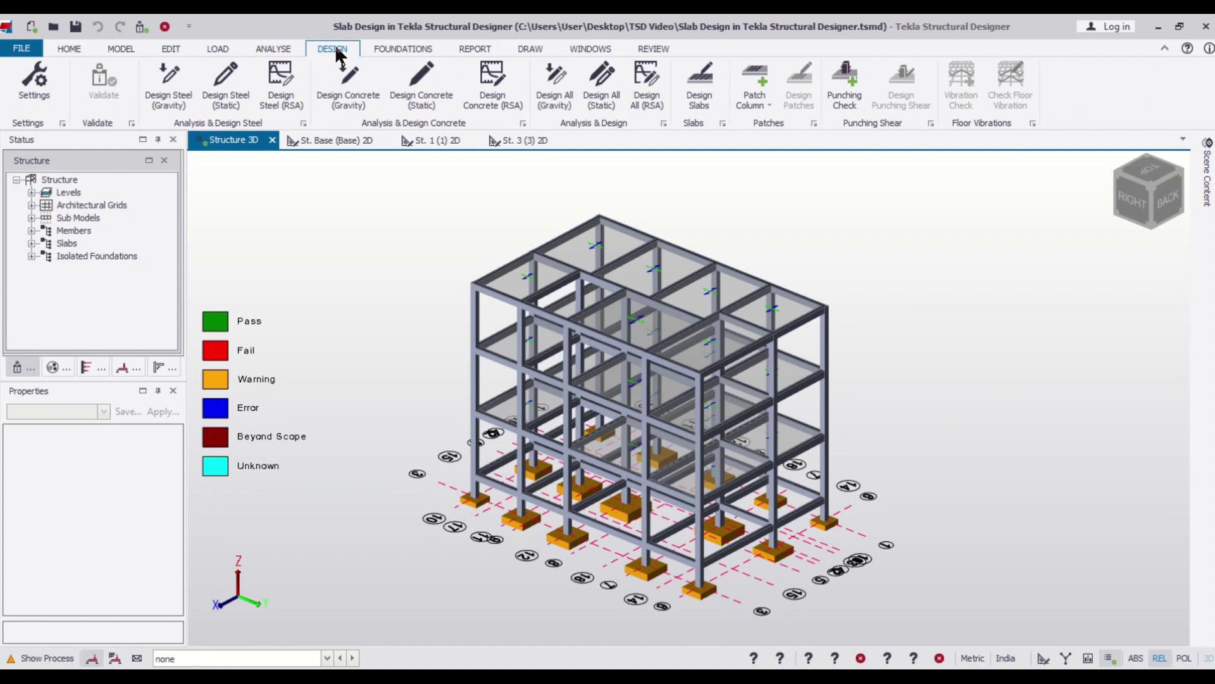
click(24, 103)
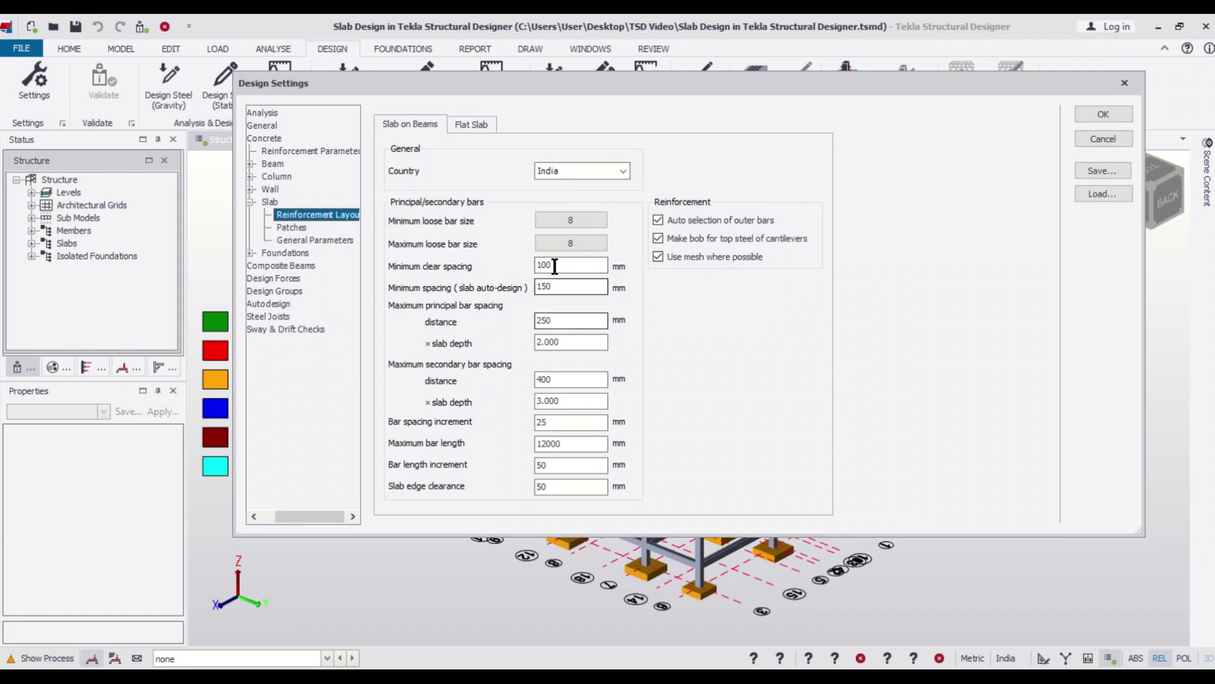
click(300, 228)
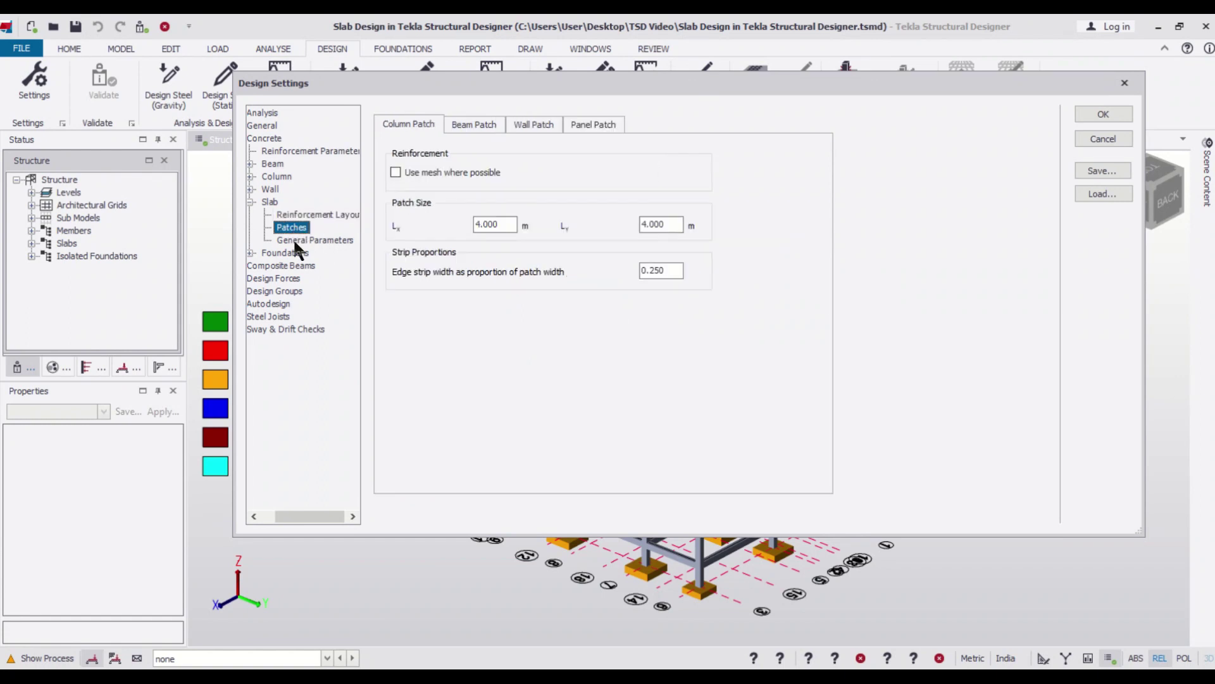
click(295, 240)
click(304, 215)
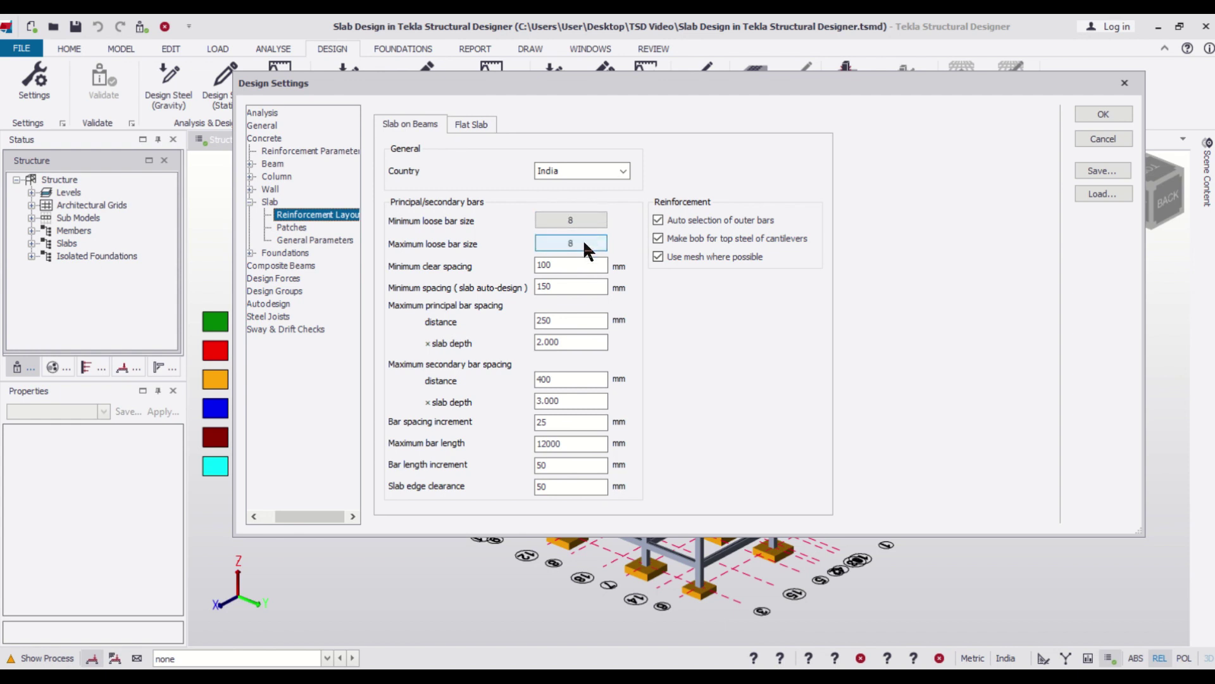
- Set maximum loose bar size 12 and principal and secondary bar spacing 150 mm
click(584, 239)
click(532, 372)
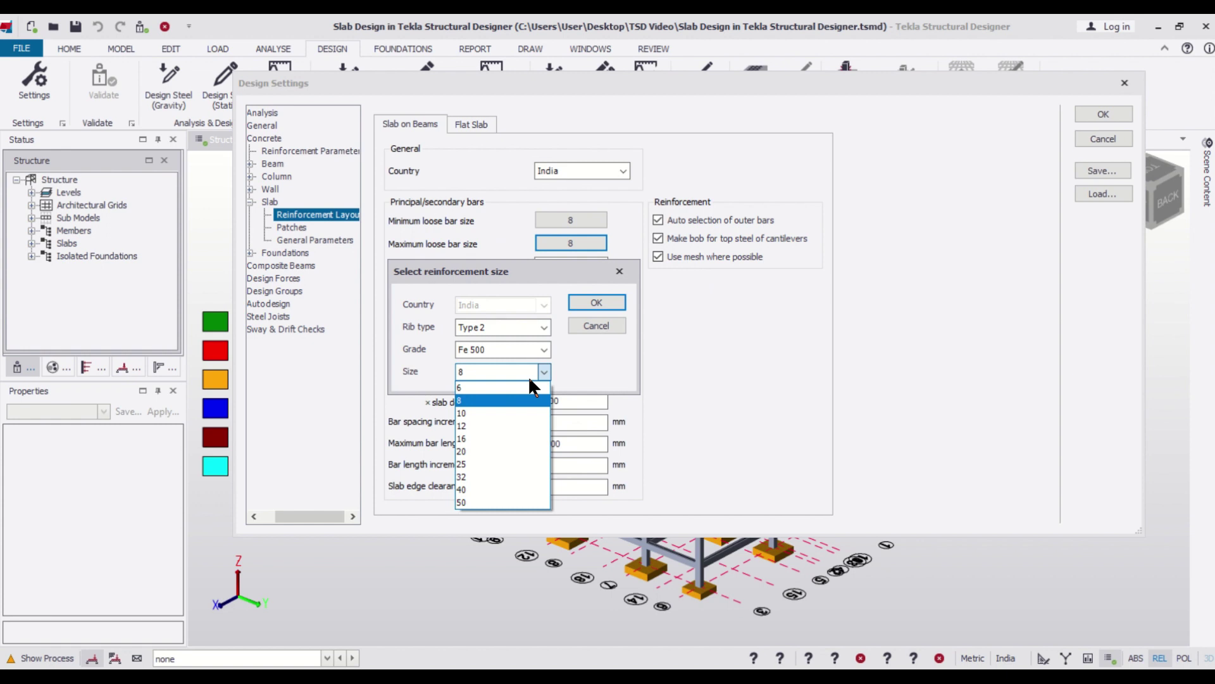
click(525, 418)
click(597, 303)
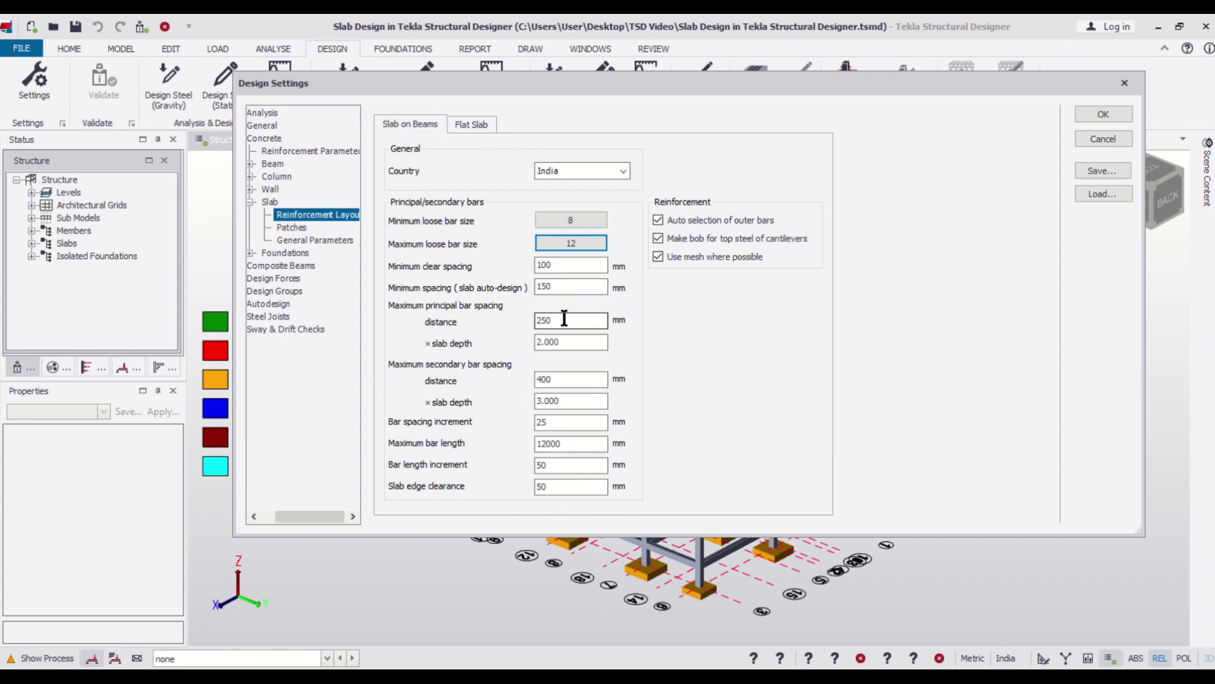
click(564, 319)
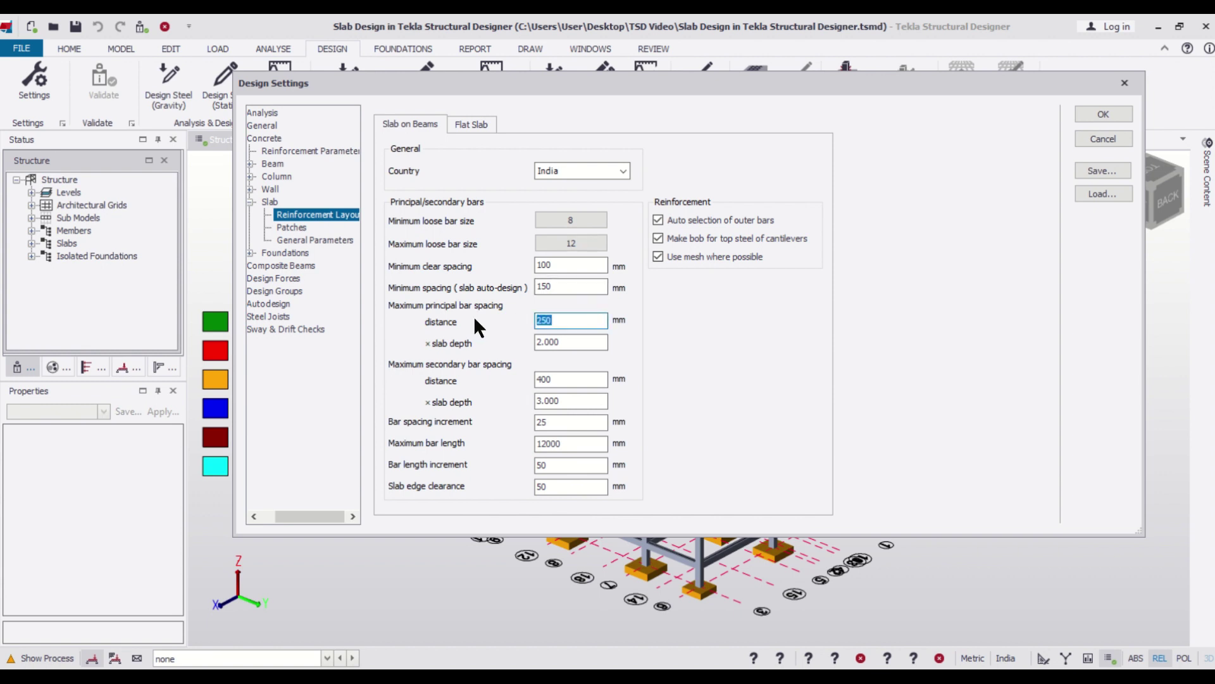
text(150)
click(569, 379)
text(150)
- Review the flat slab settings, the column, beam, wall and panel patch settings, and the general slab parameters
click(476, 129)
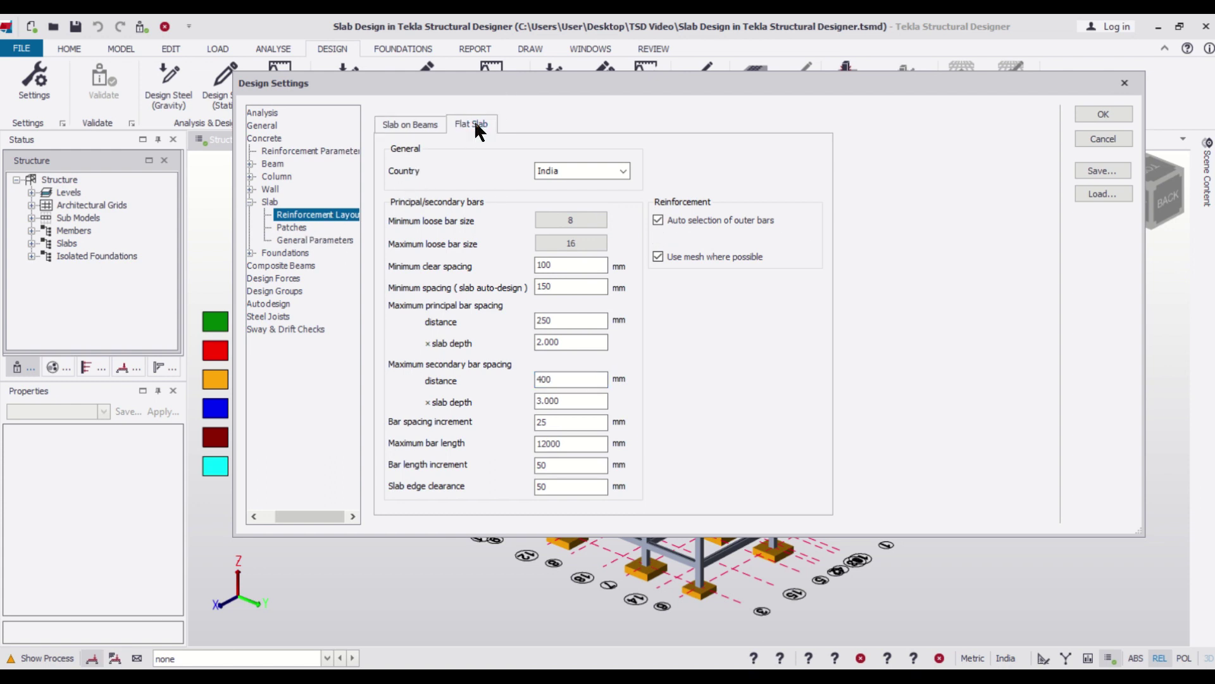
click(428, 124)
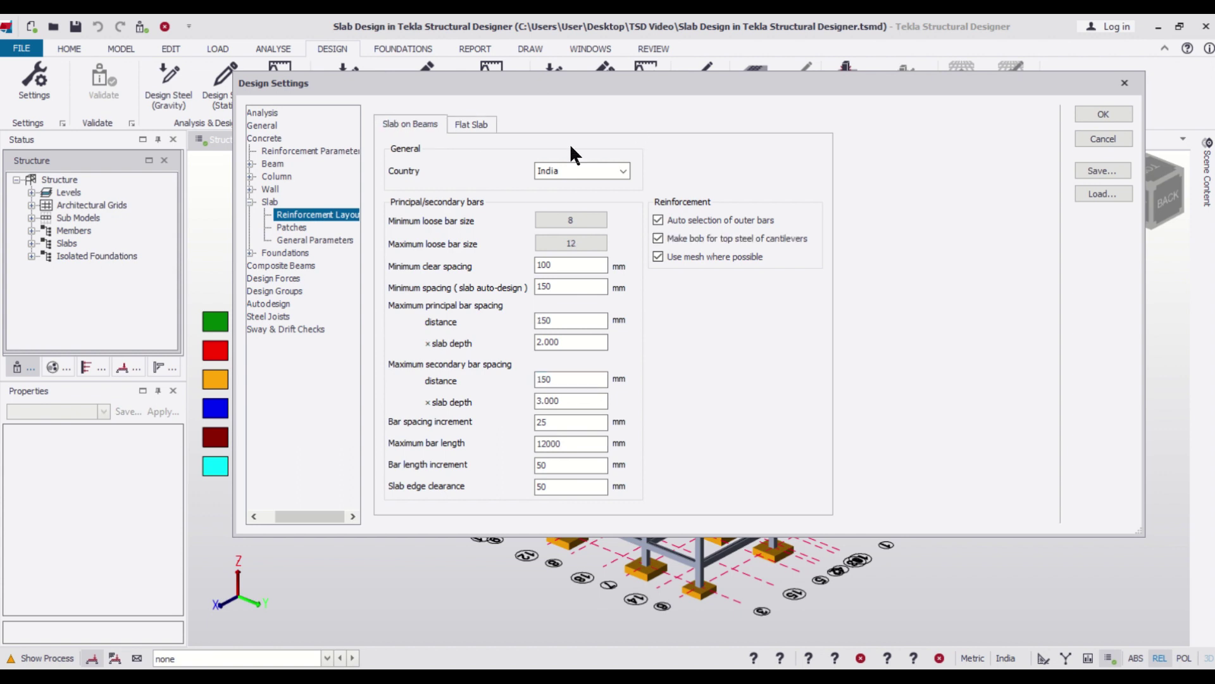
click(302, 230)
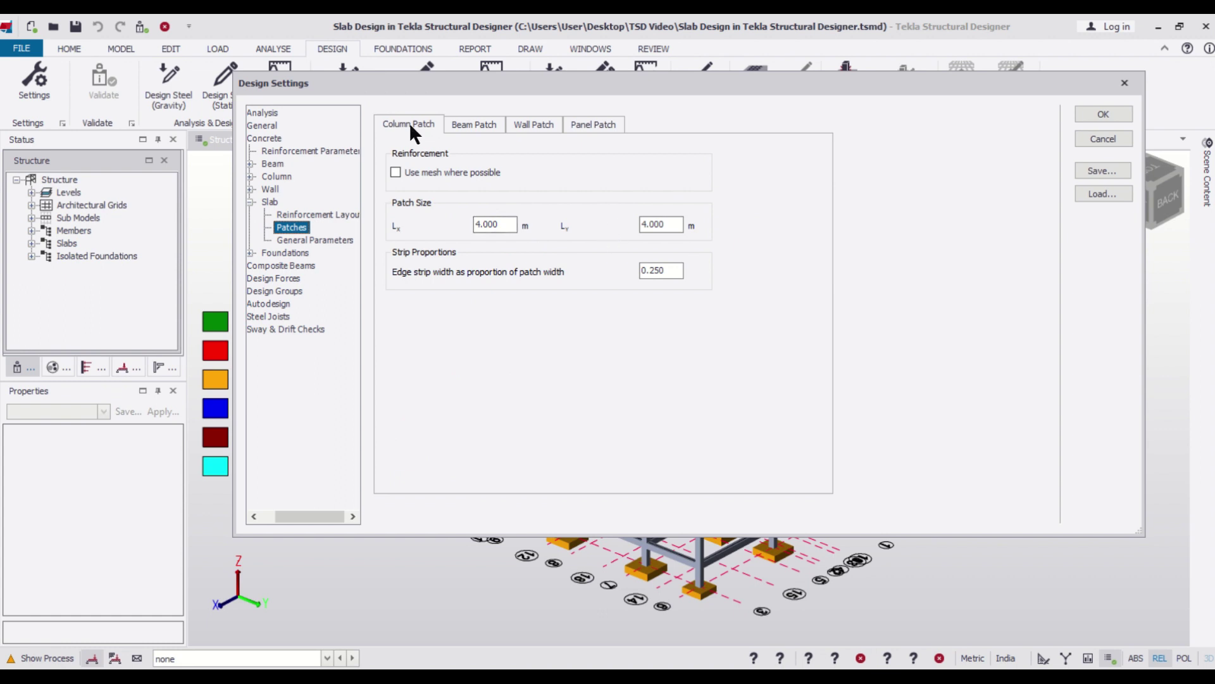
click(465, 125)
click(539, 125)
click(587, 126)
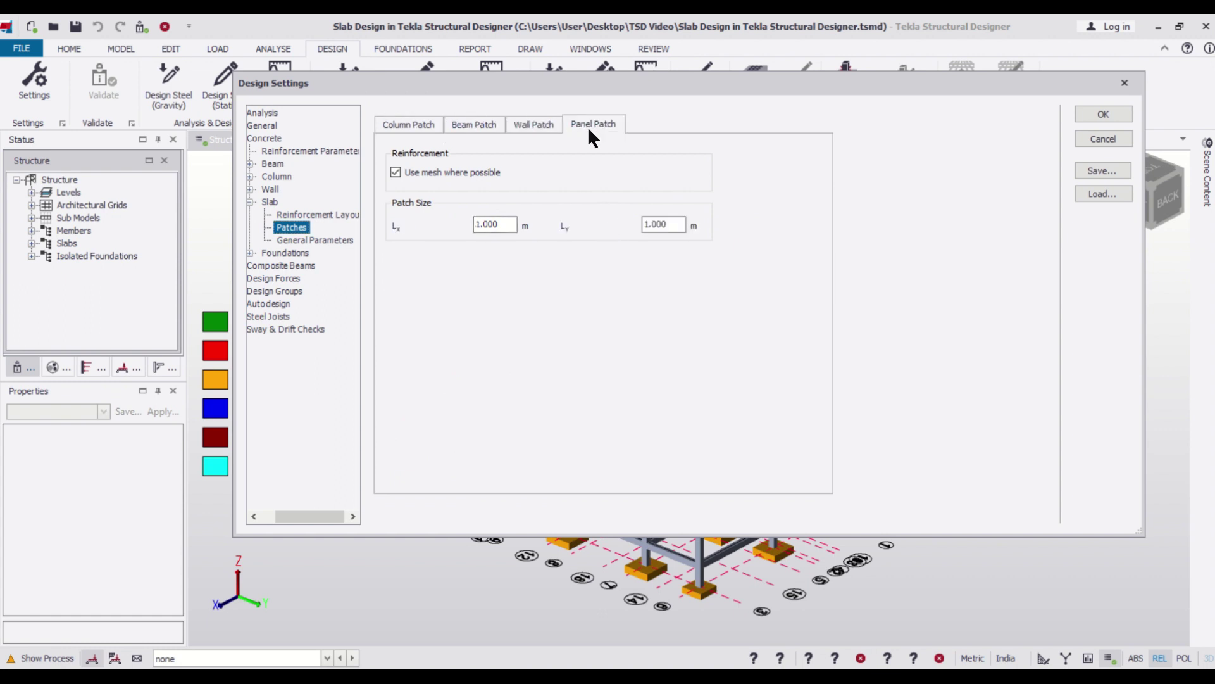
click(402, 126)
click(330, 240)
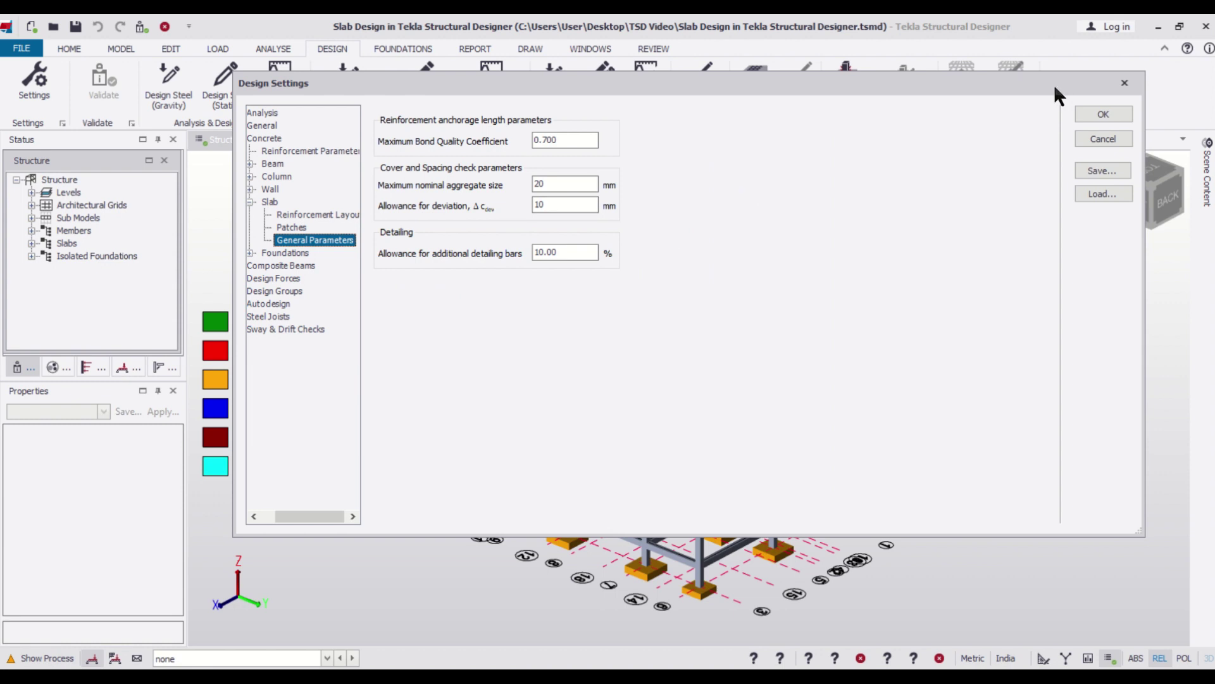
- Accept the slab design settings and orbit the 3D frame to view it from another side
click(1104, 114)
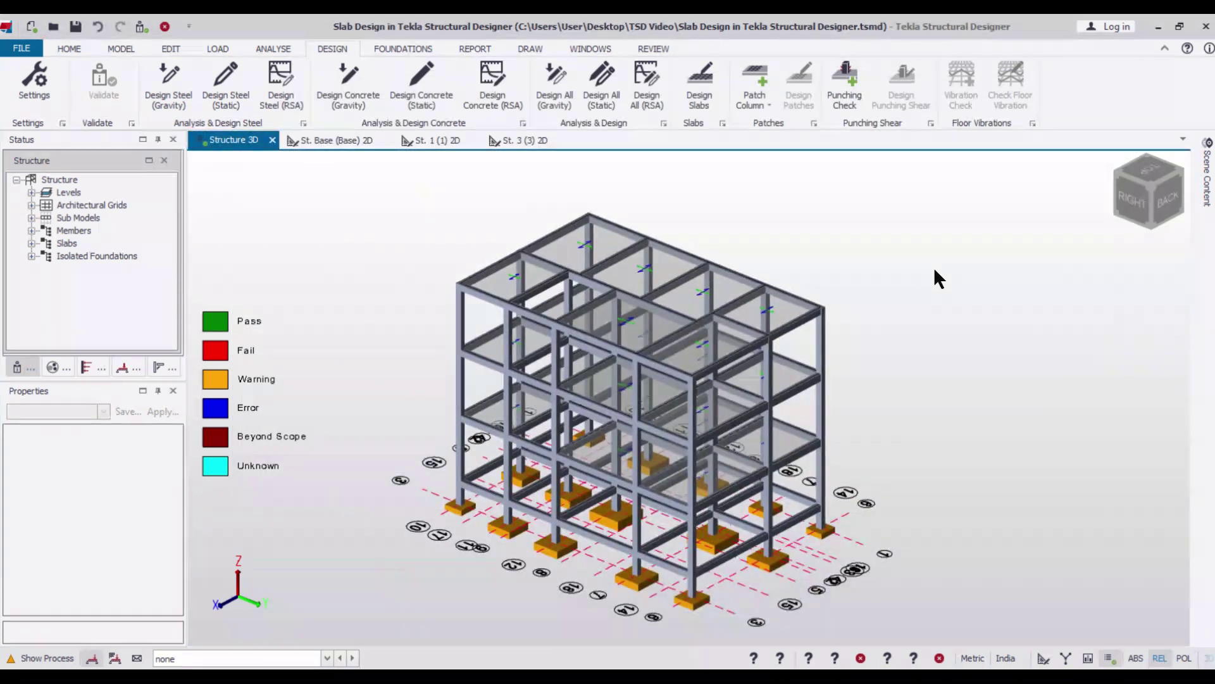
scroll(933, 267, up, 2)
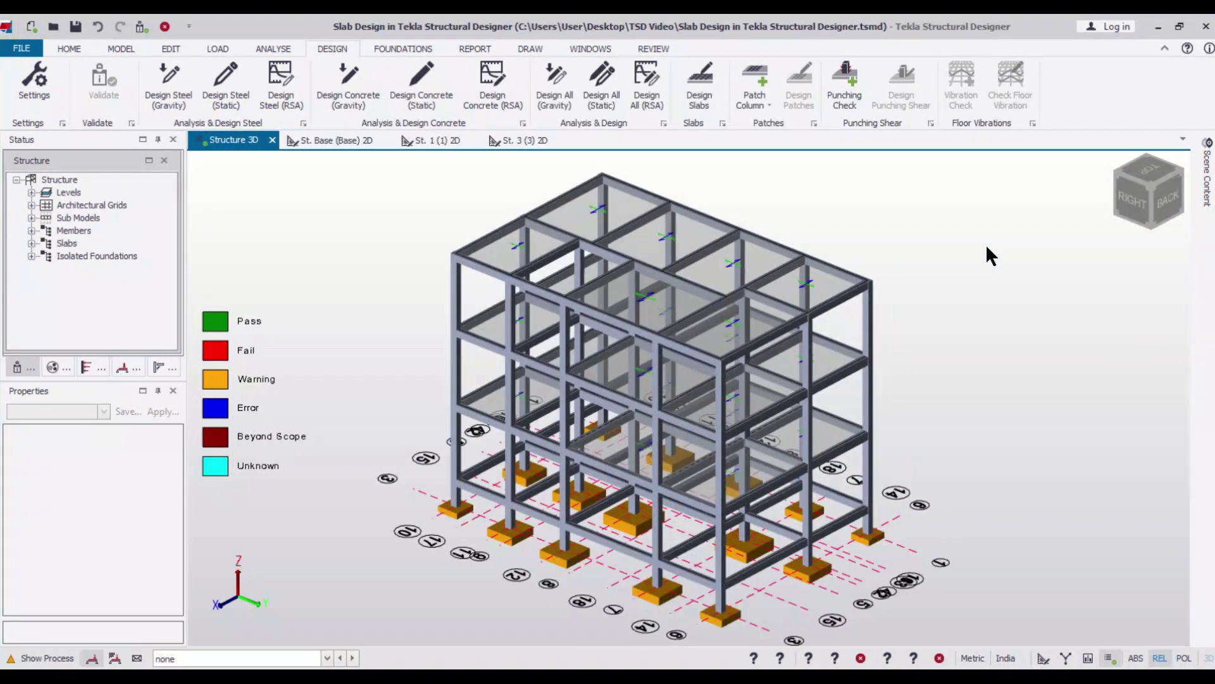
middle_drag(981, 247, 959, 262)
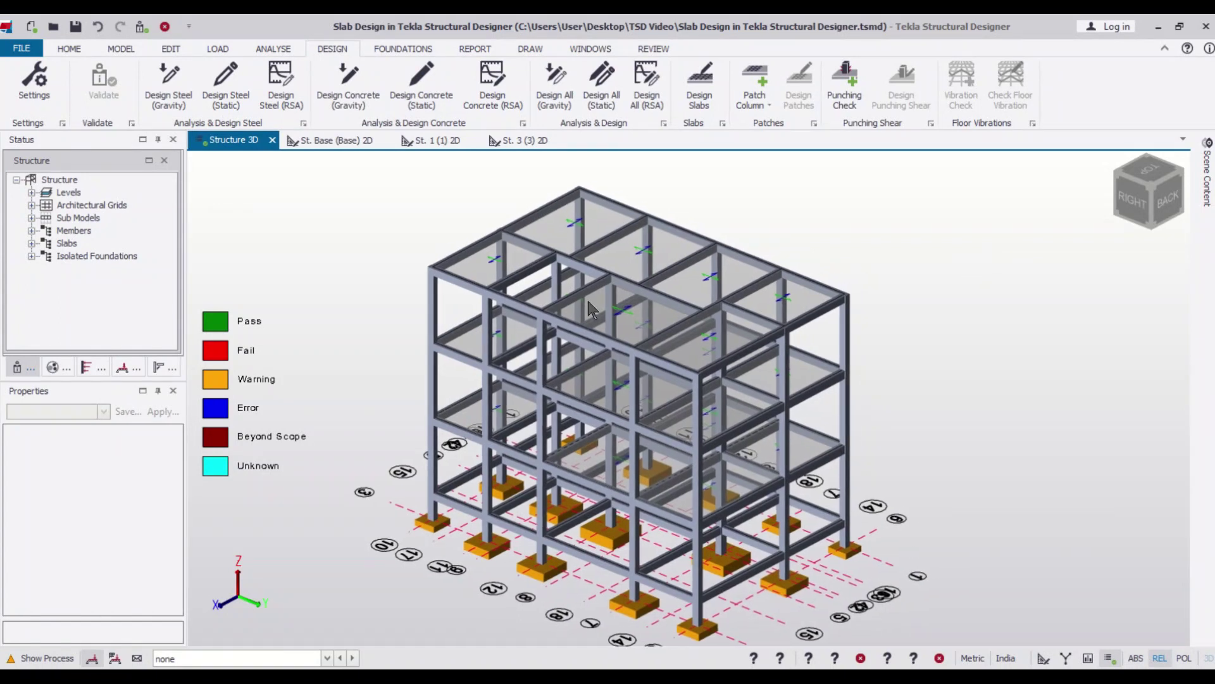
mouse_move(347, 340)
shift+middle_down()
mouse_move(649, 441)
mouse_move(401, 357)
mouse_move(379, 334)
mouse_move(575, 458)
mouse_move(403, 393)
shift+middle_up()
scroll(408, 389, up, 2)
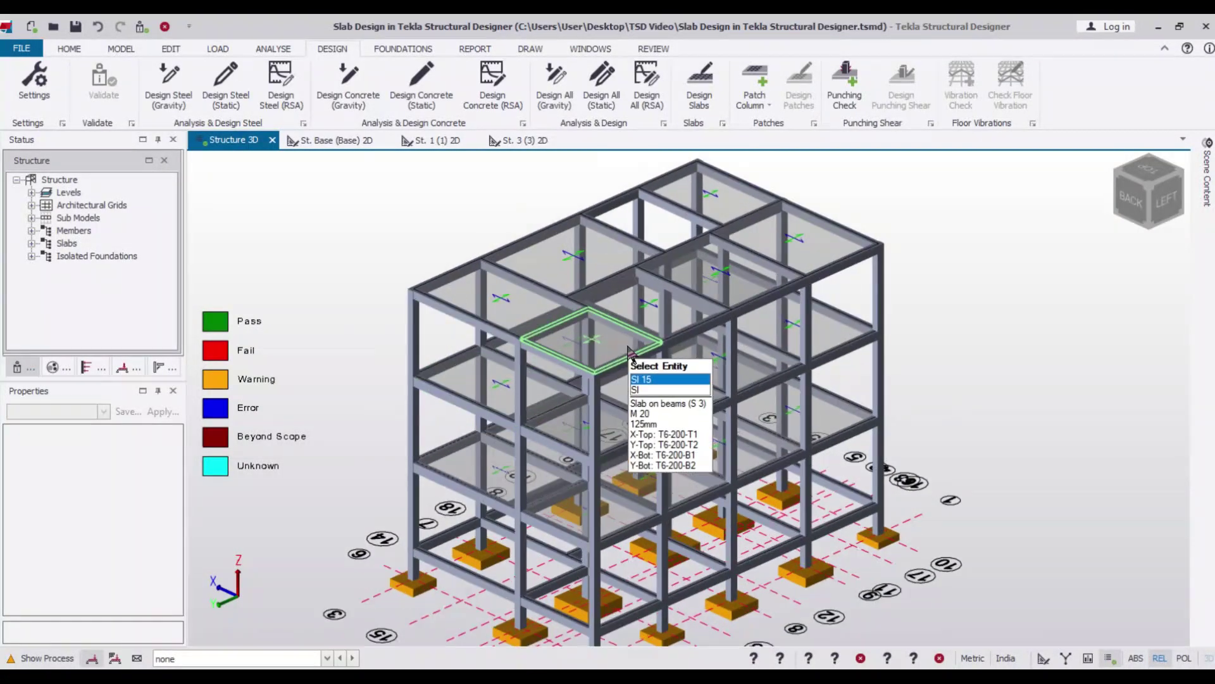
scroll(417, 294, up, 1)
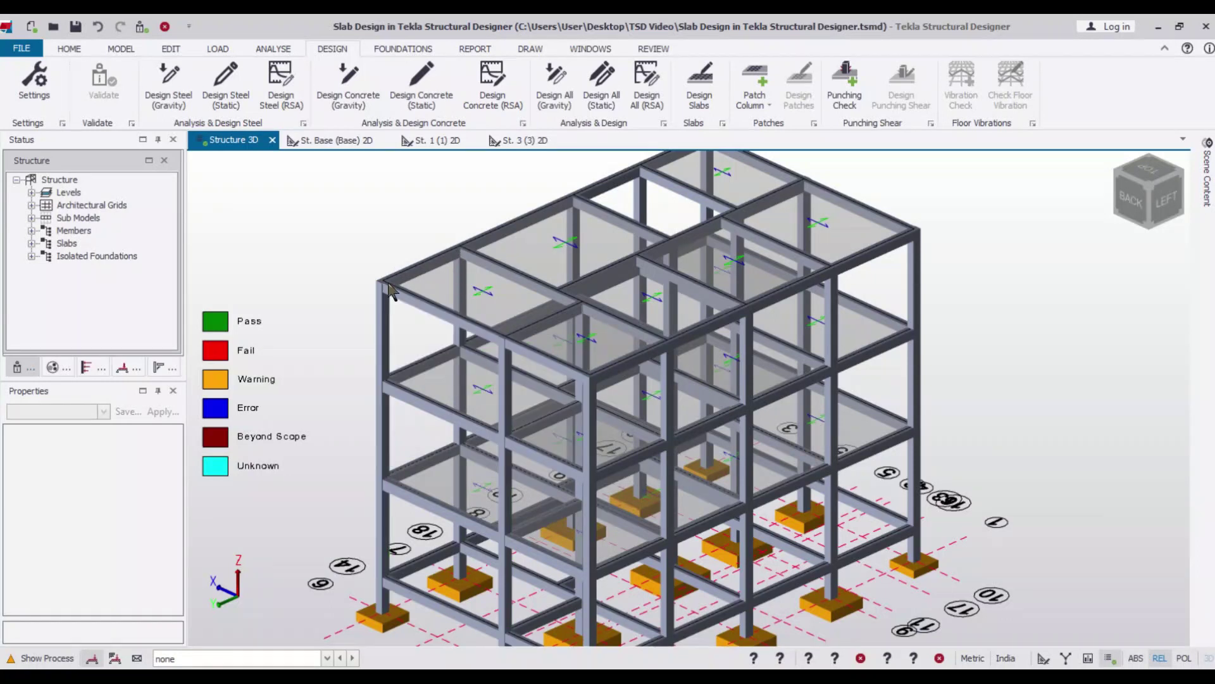
click(119, 50)
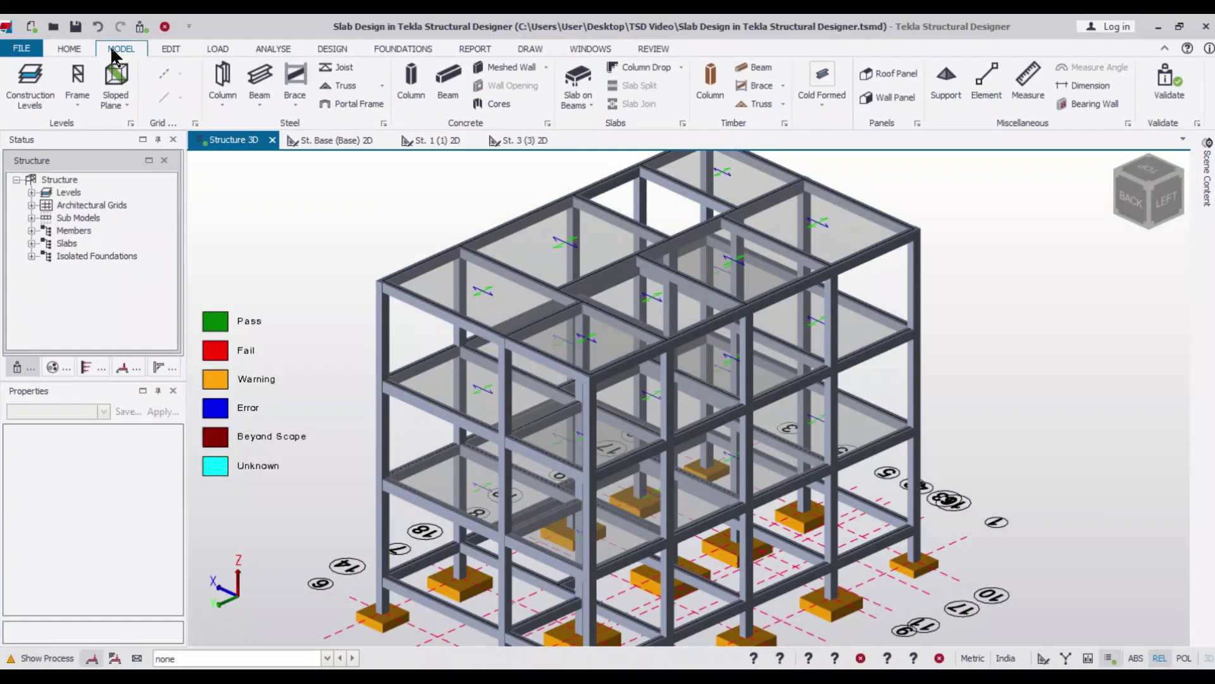
- Orbit to the top floor and measure a beam span between its end points
click(1026, 81)
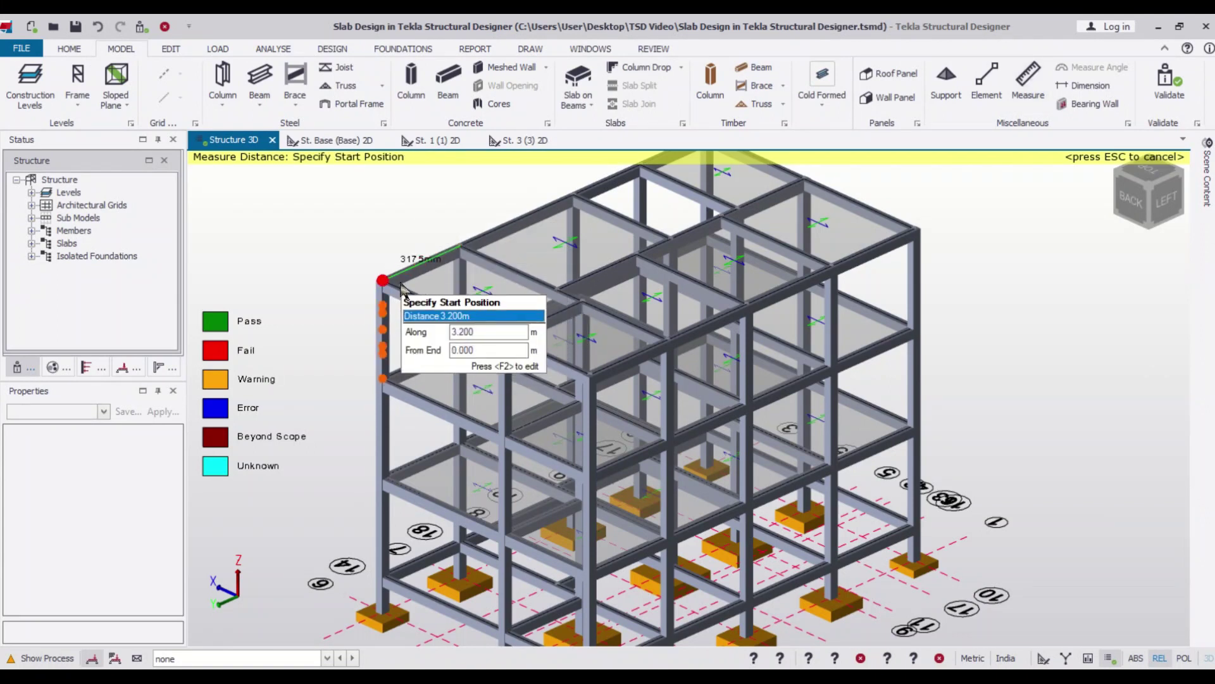
scroll(389, 295, down, 3)
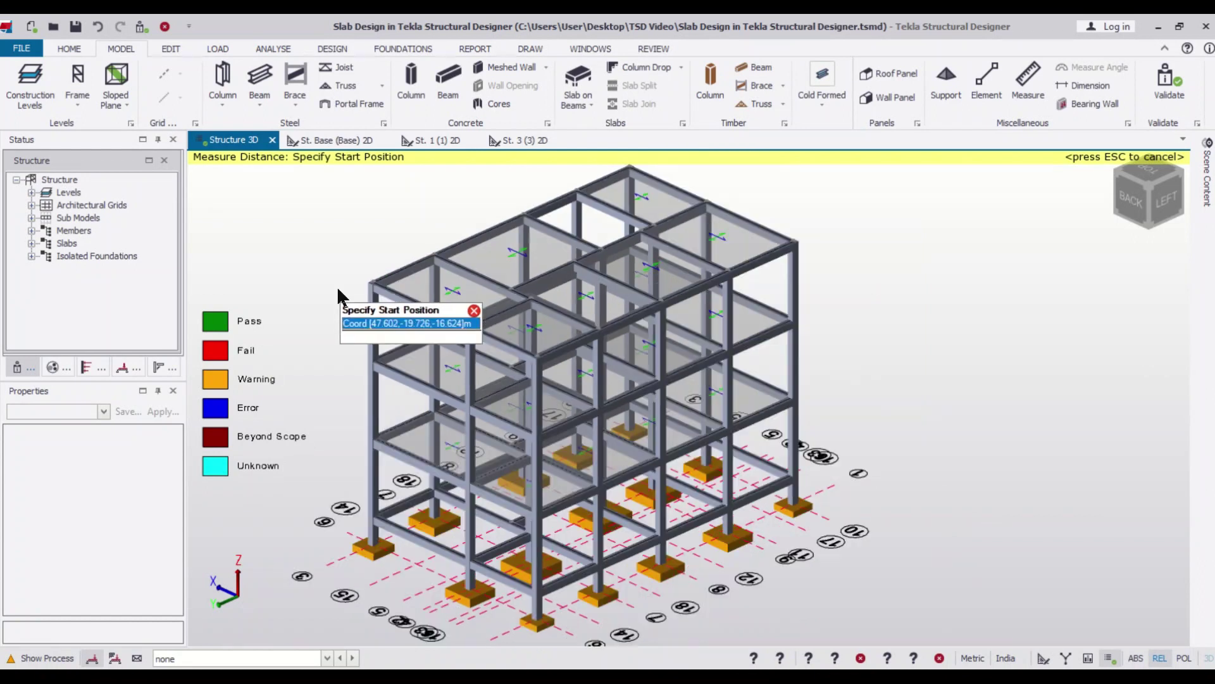
mouse_move(826, 366)
shift+middle_down()
mouse_move(465, 472)
mouse_move(314, 407)
shift+middle_up()
mouse_move(941, 389)
shift+middle_down()
mouse_move(856, 481)
mouse_move(791, 398)
mouse_move(544, 462)
mouse_move(772, 430)
mouse_move(766, 250)
mouse_move(1011, 281)
mouse_move(1103, 277)
shift+middle_up()
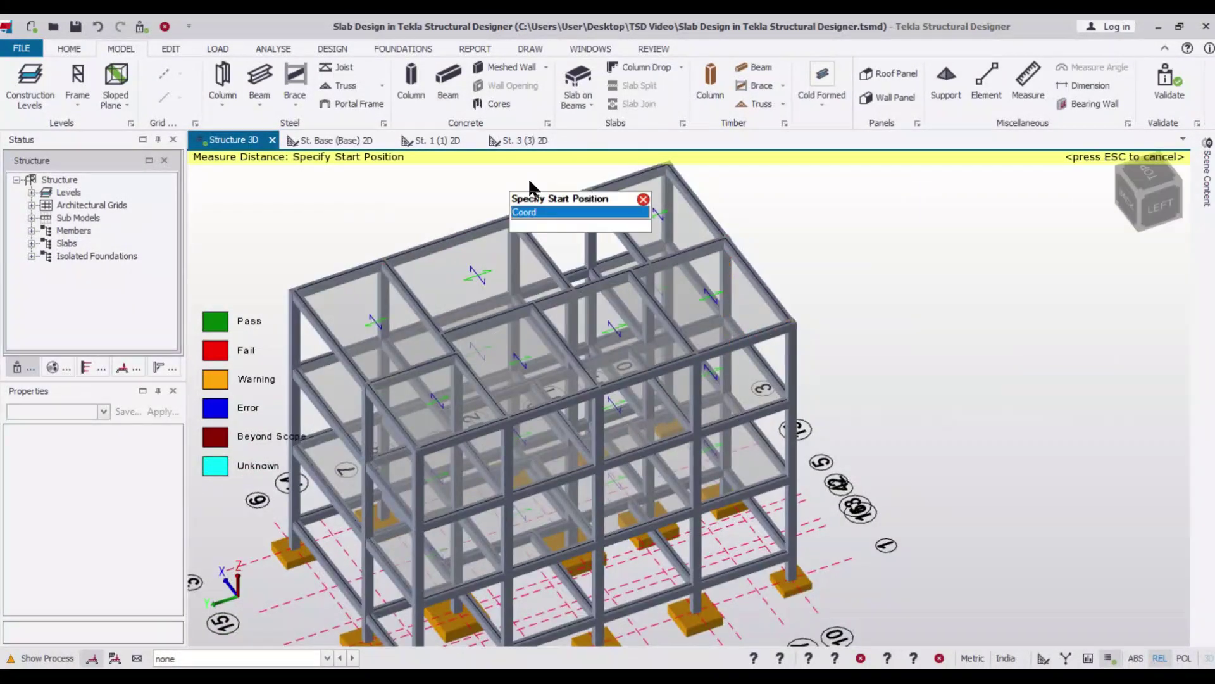
click(386, 262)
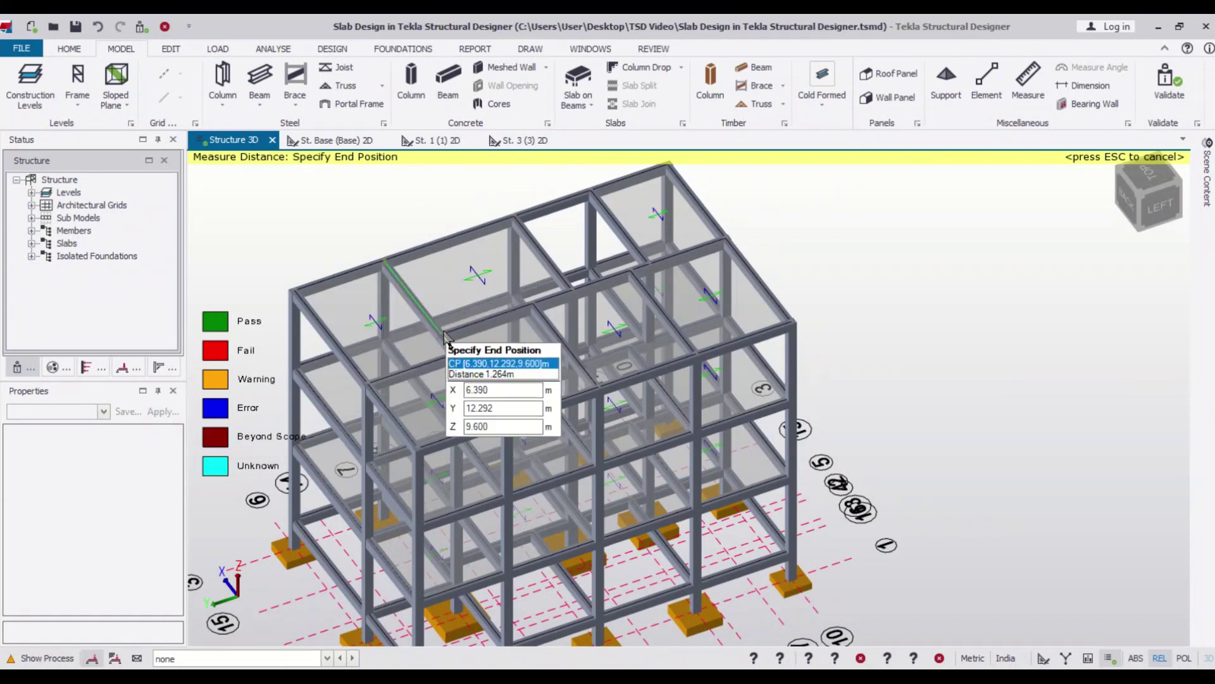
click(444, 334)
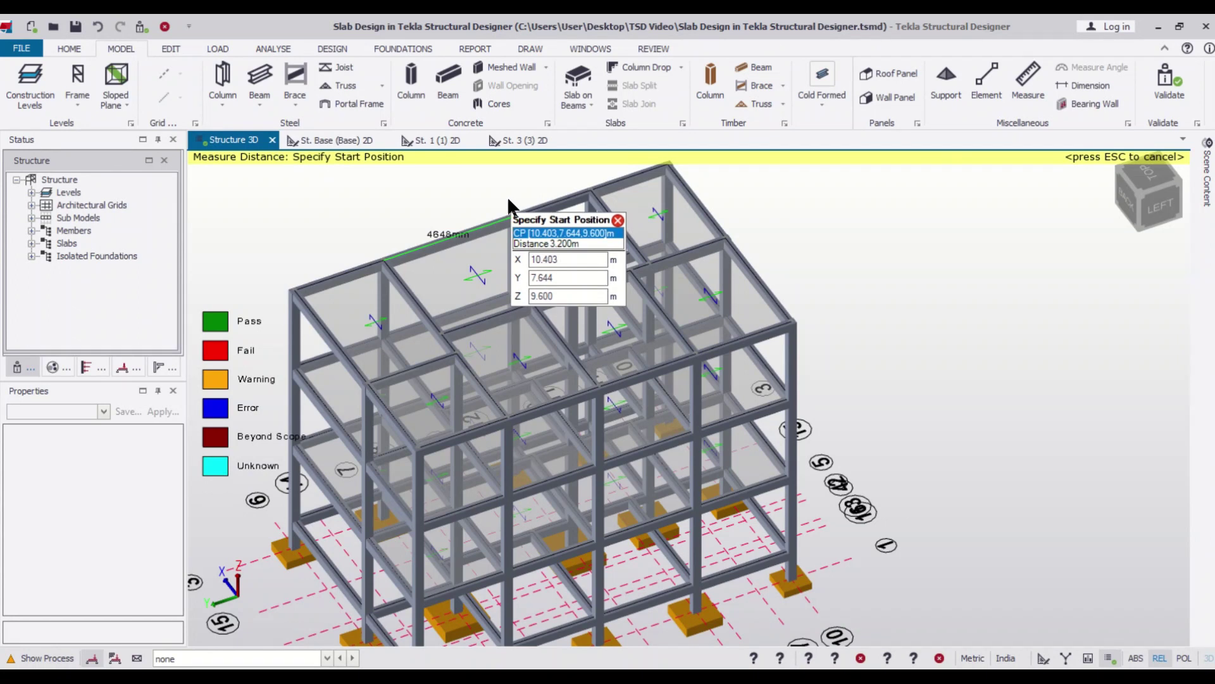
scroll(506, 195, down, 1)
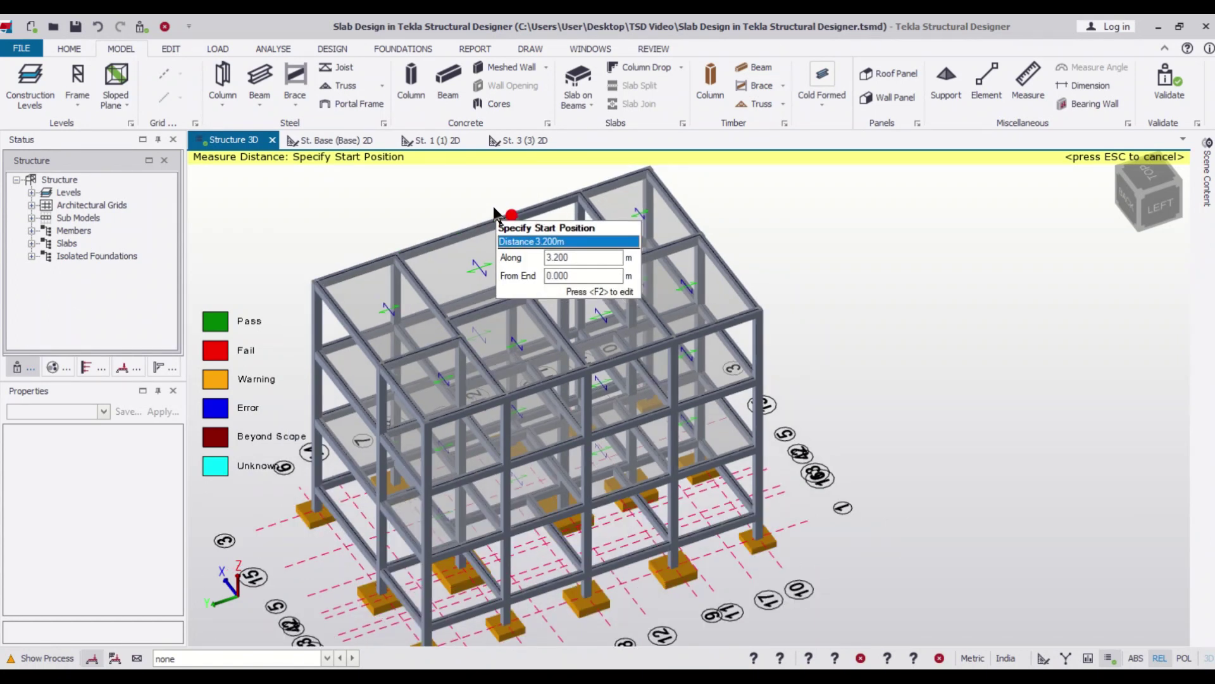
scroll(497, 218, down, 1)
scroll(289, 269, up, 1)
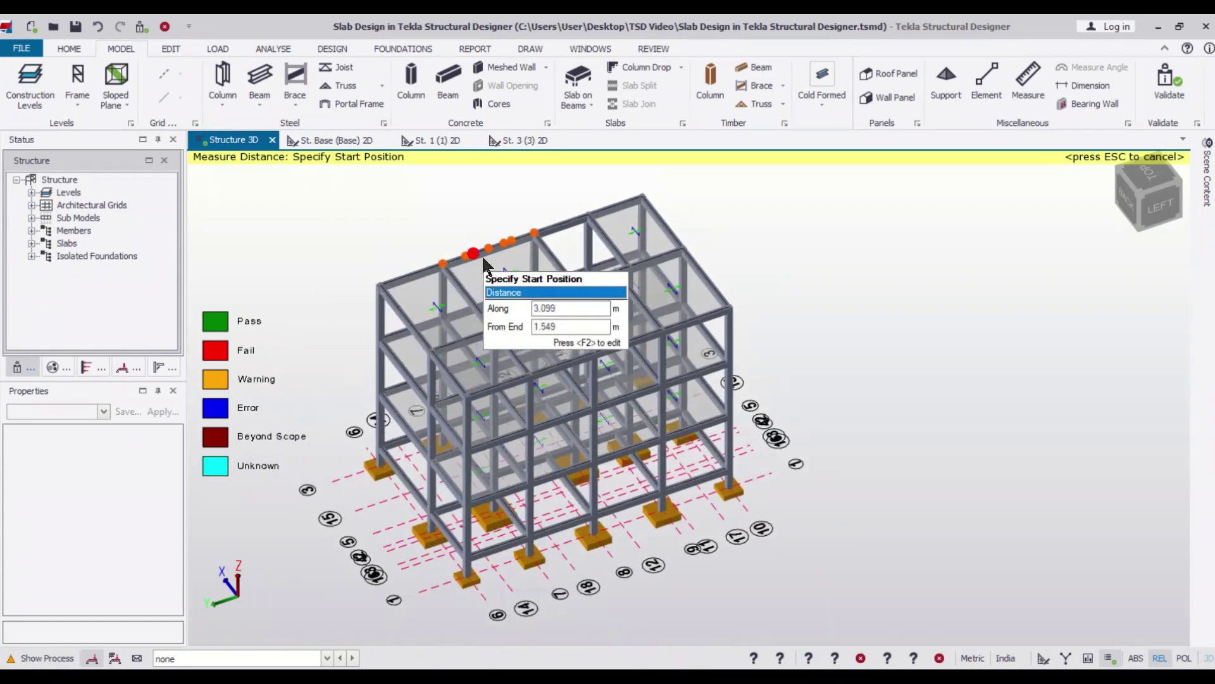
scroll(543, 295, up, 1)
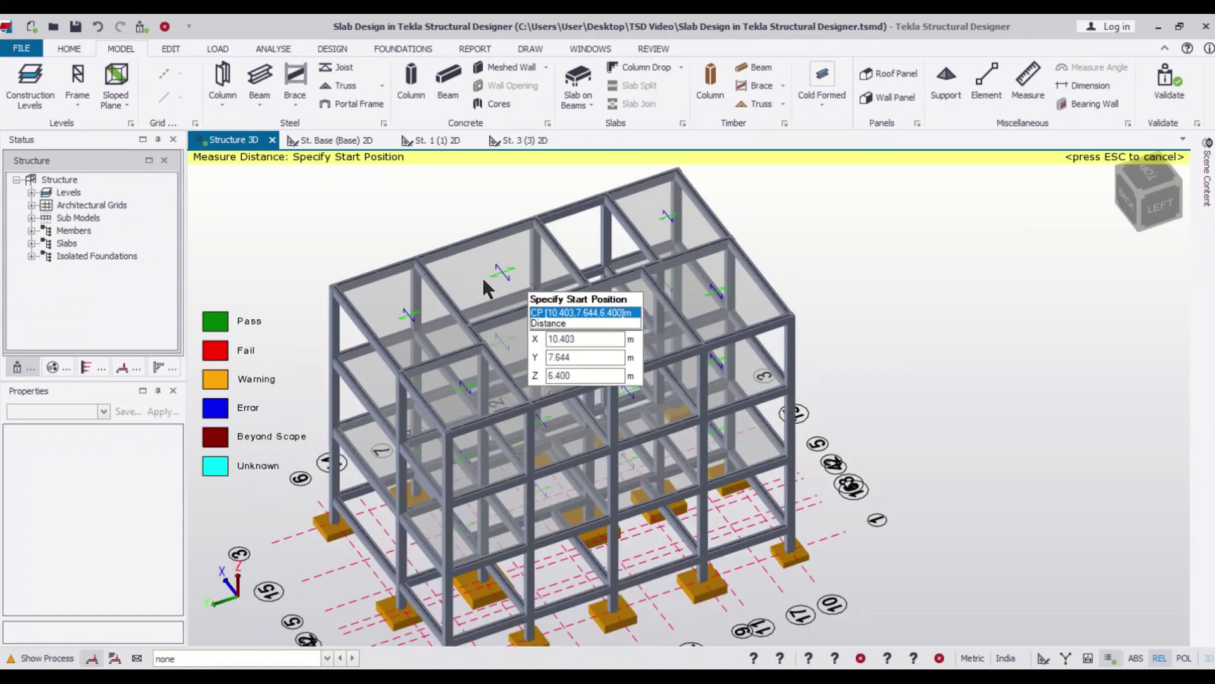
scroll(551, 314, up, 1)
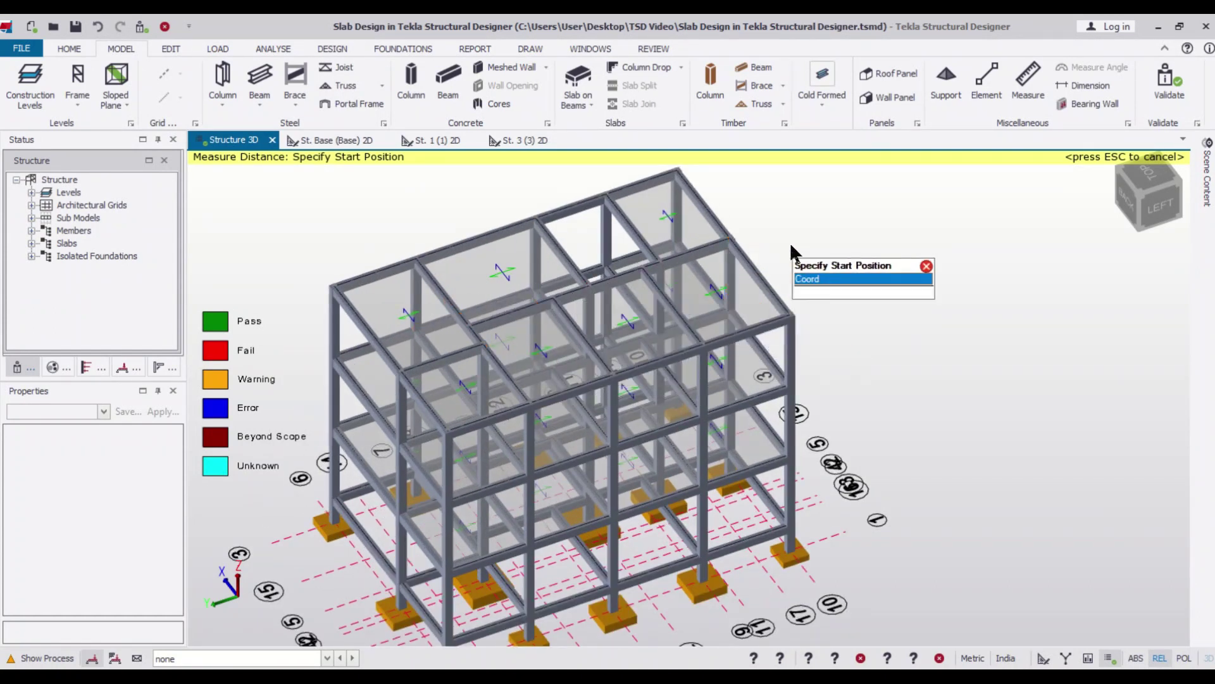
scroll(790, 249, down, 1)
scroll(790, 243, up, 2)
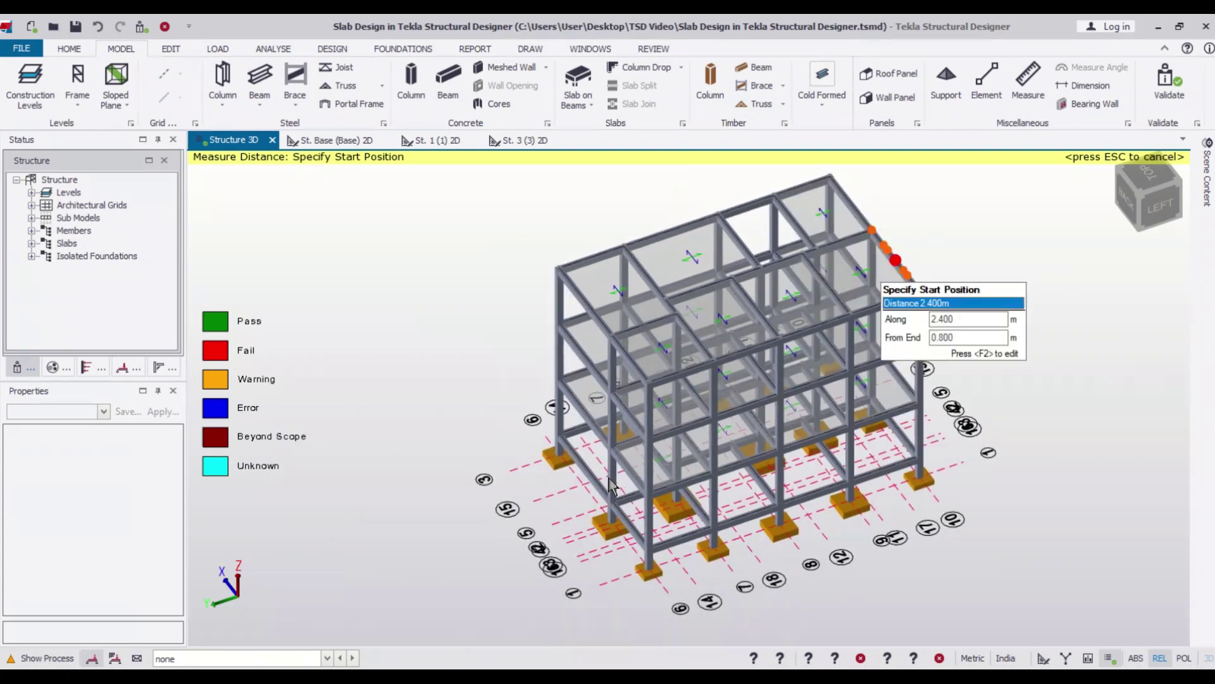
key(super)
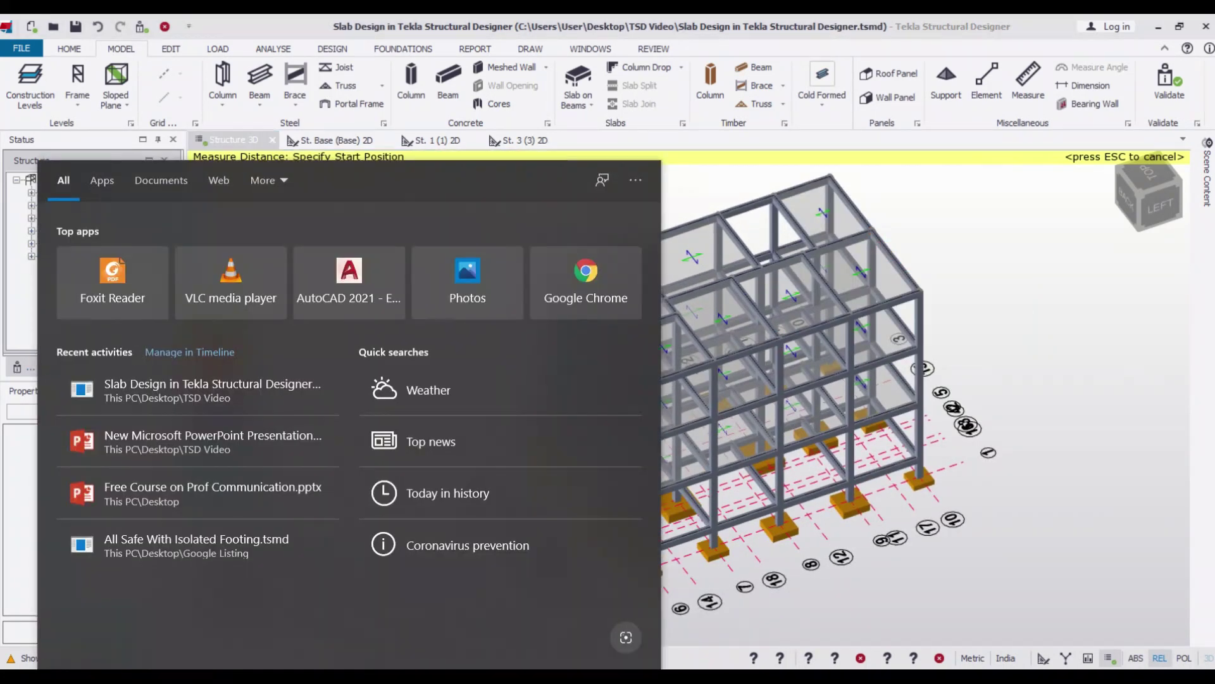
text(ca)
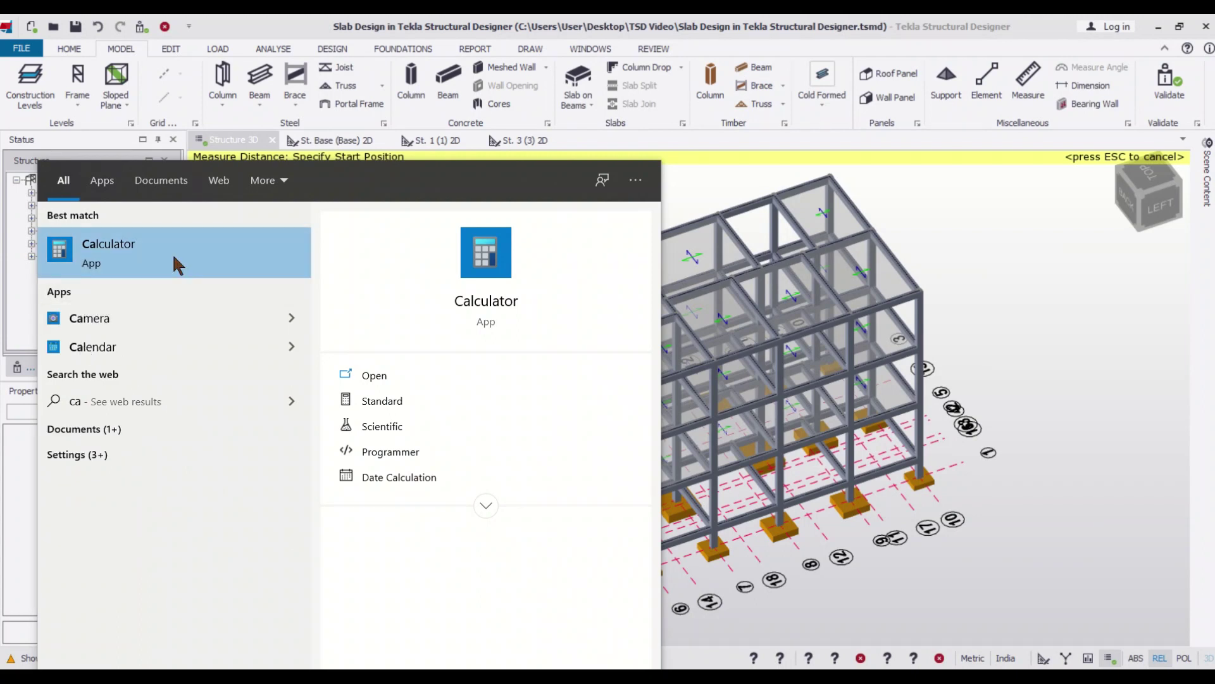
- In Calculator, compute 4.1 ÷ 1.4 ÷ 23, giving 0.1273
click(172, 254)
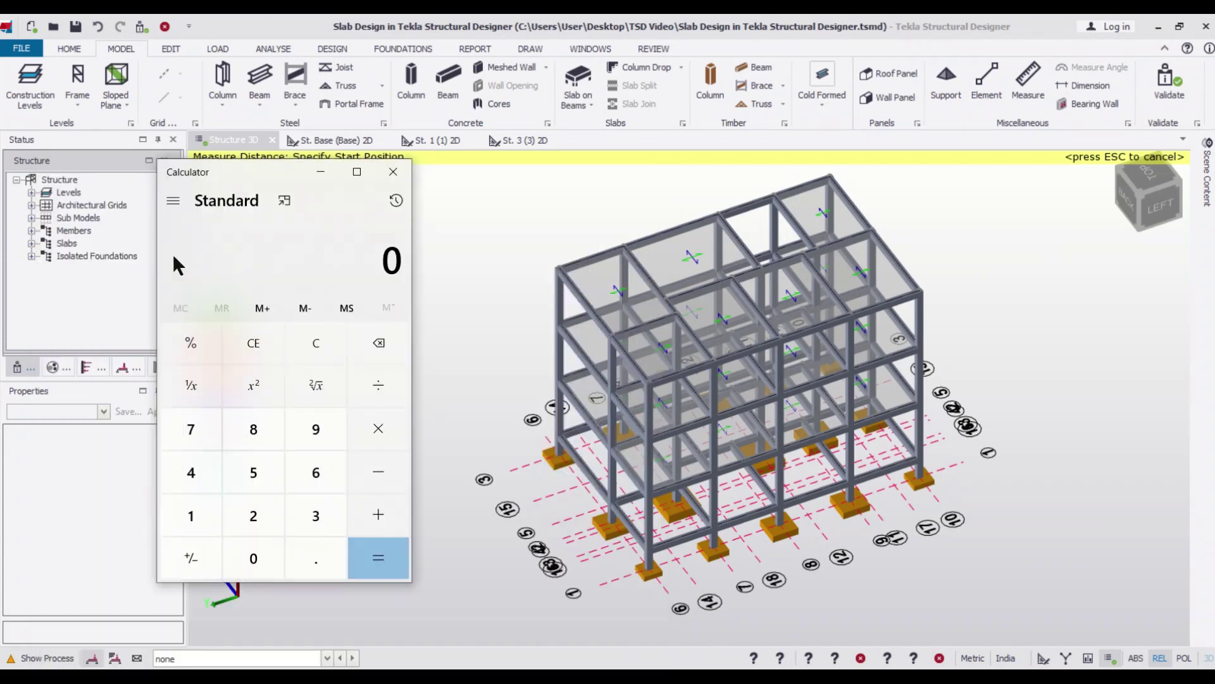
click(198, 470)
click(306, 559)
click(202, 517)
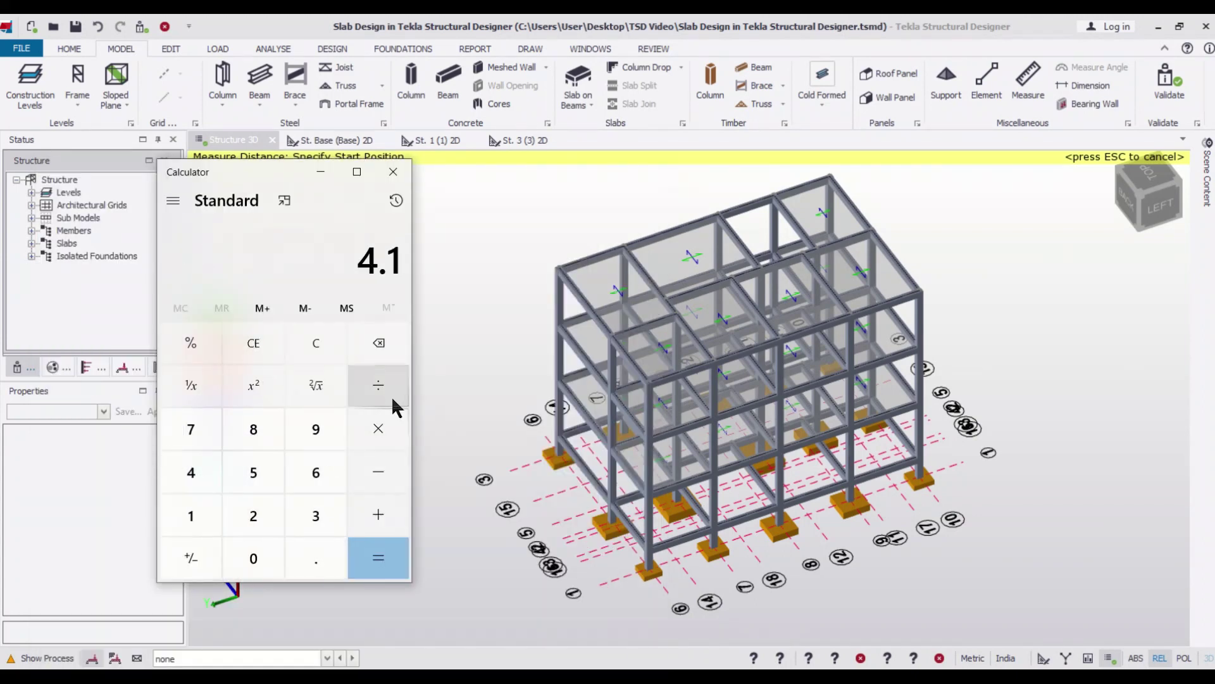
click(390, 388)
click(194, 521)
click(316, 559)
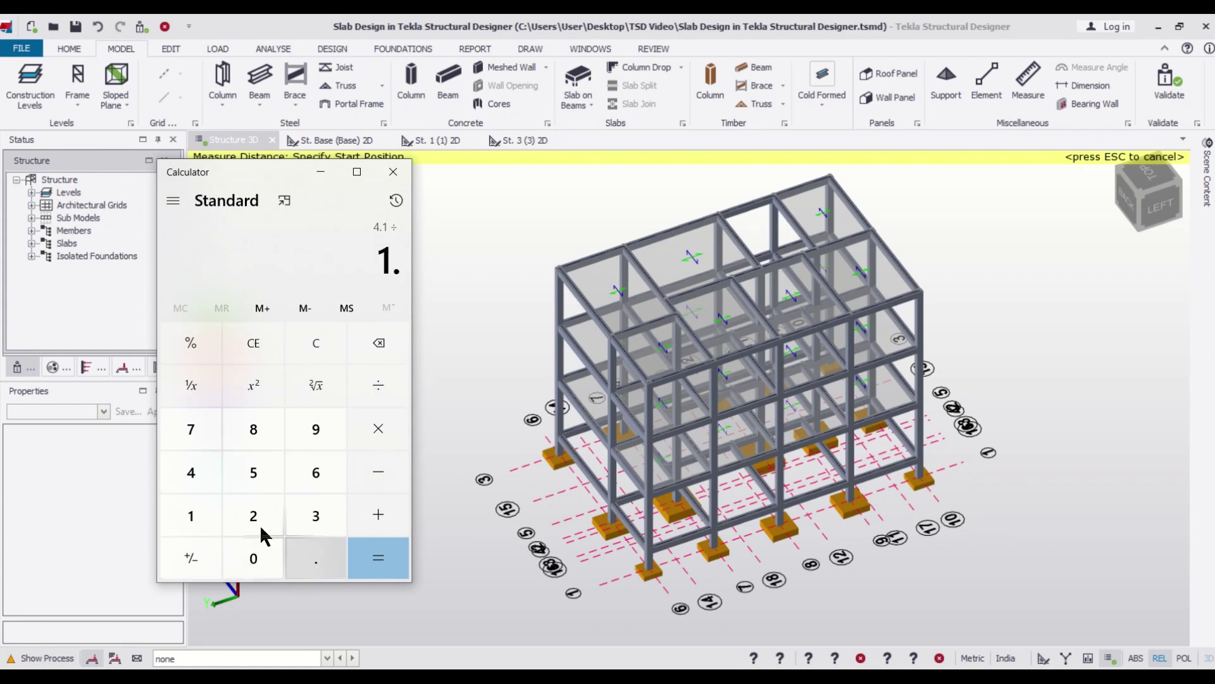
click(190, 471)
click(378, 385)
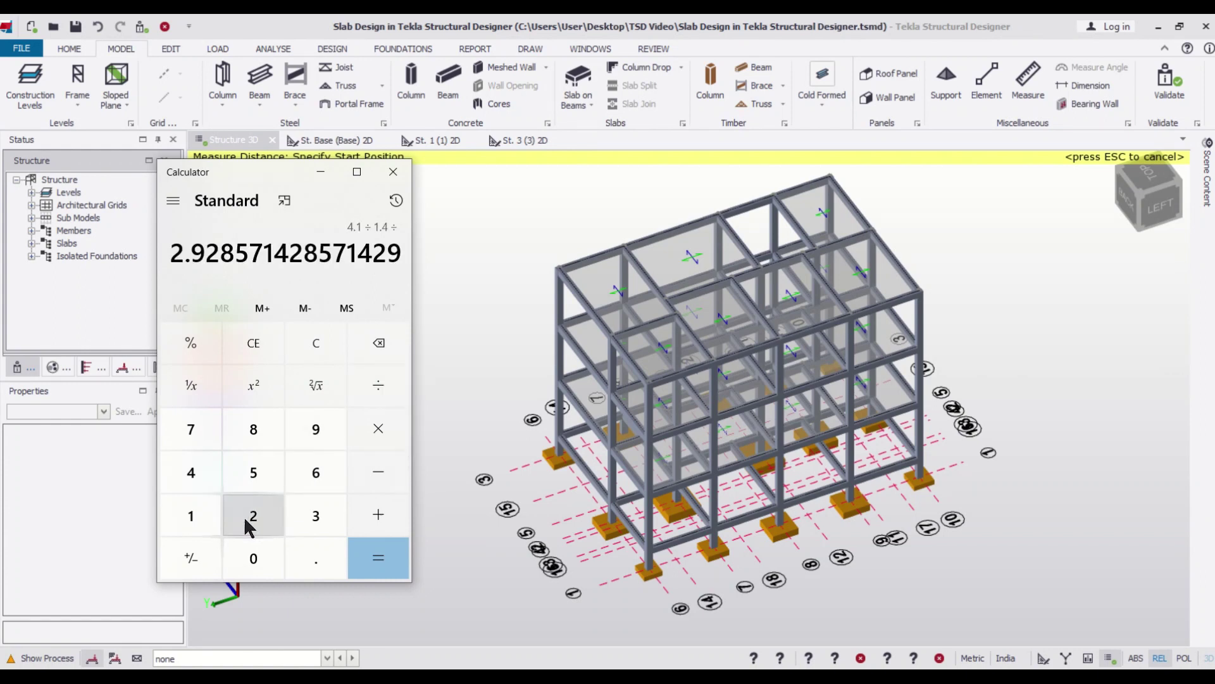
click(243, 515)
click(308, 518)
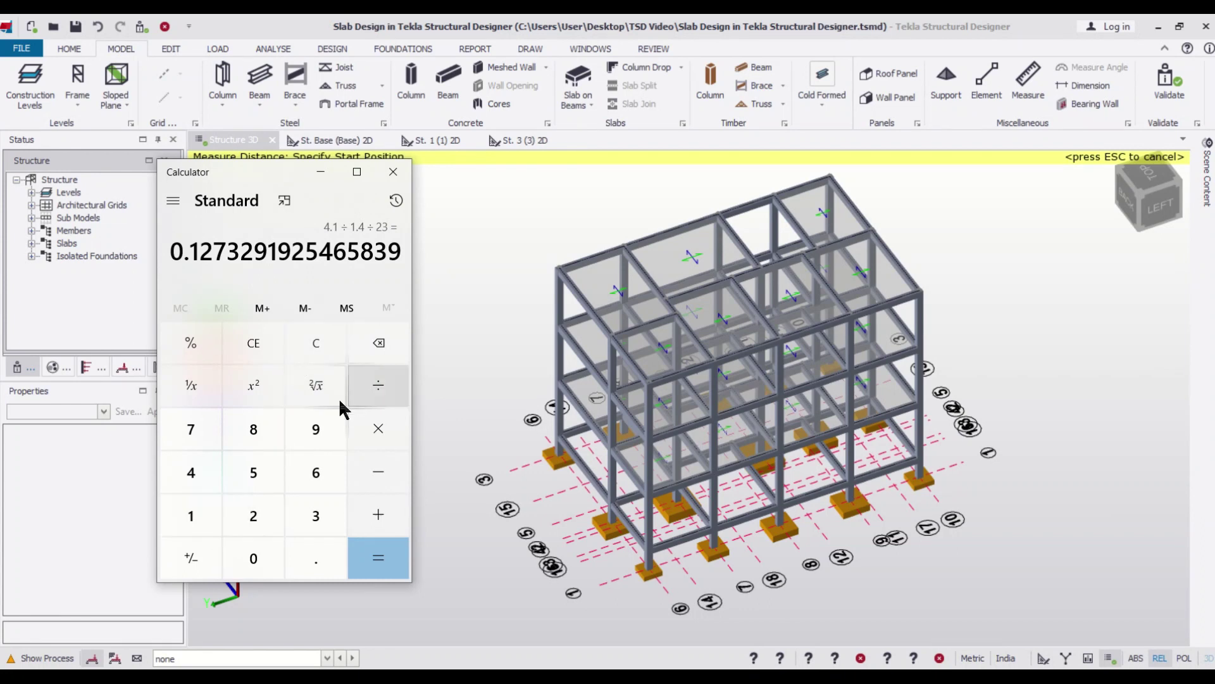
- Compute 130 + 20 = 150, then close Calculator
click(318, 343)
click(195, 515)
click(293, 511)
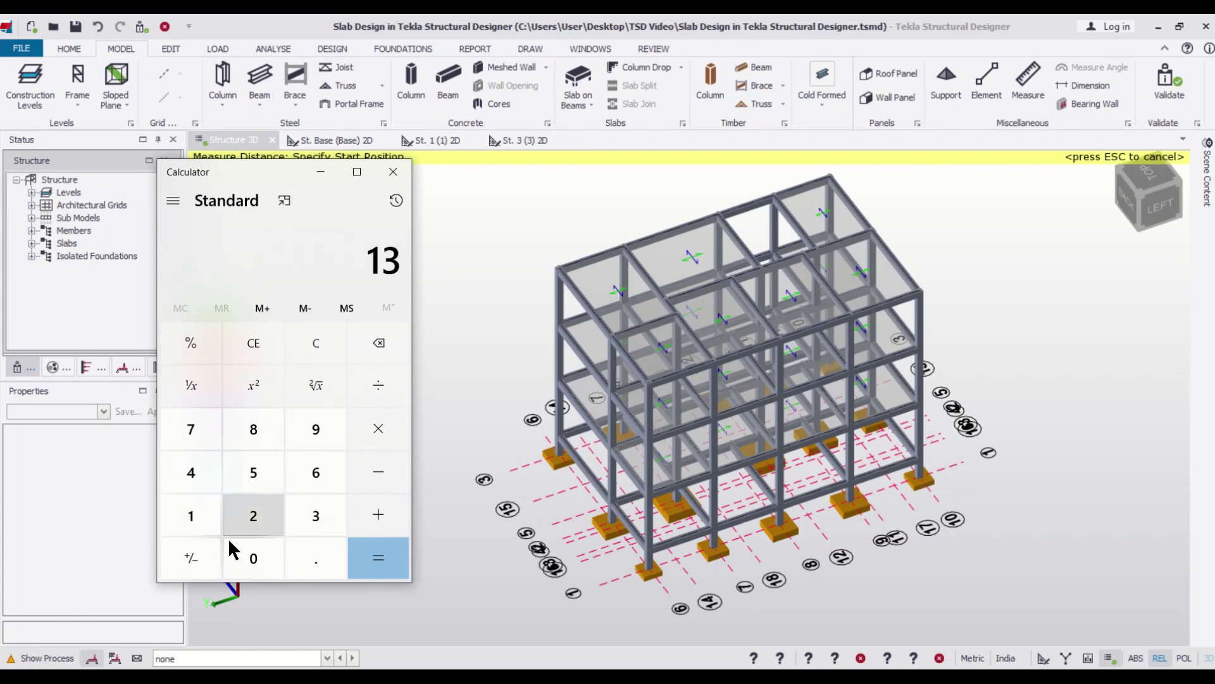
click(252, 556)
click(378, 515)
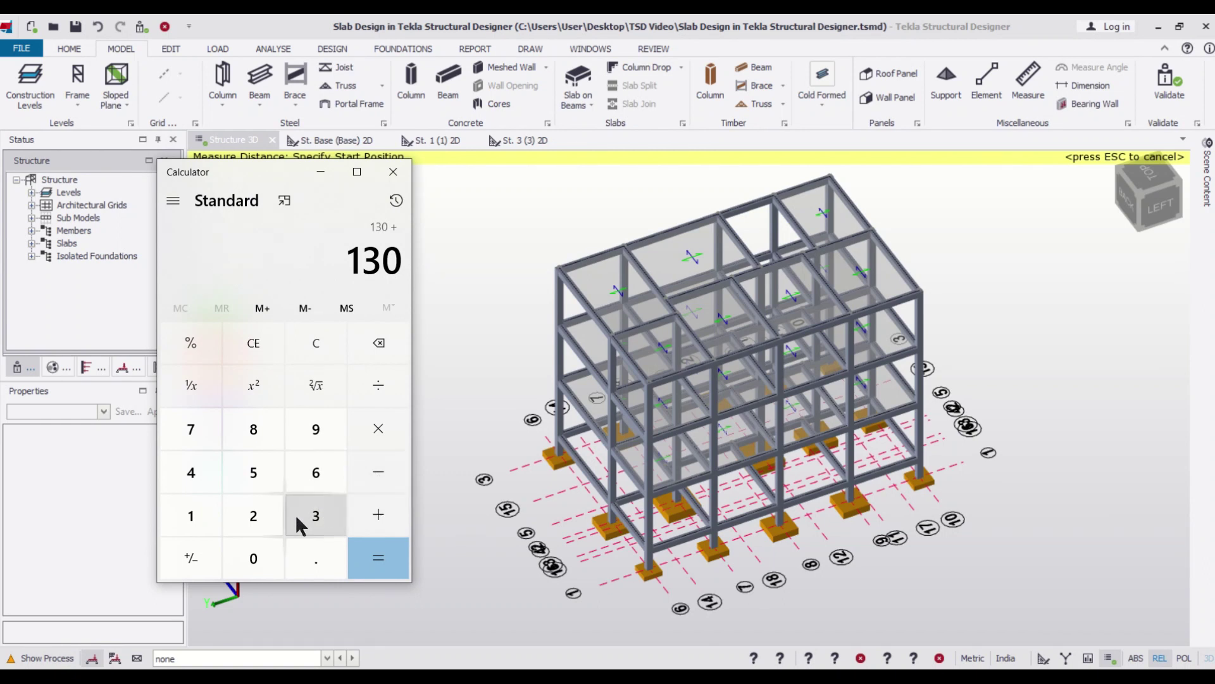
click(260, 516)
click(255, 557)
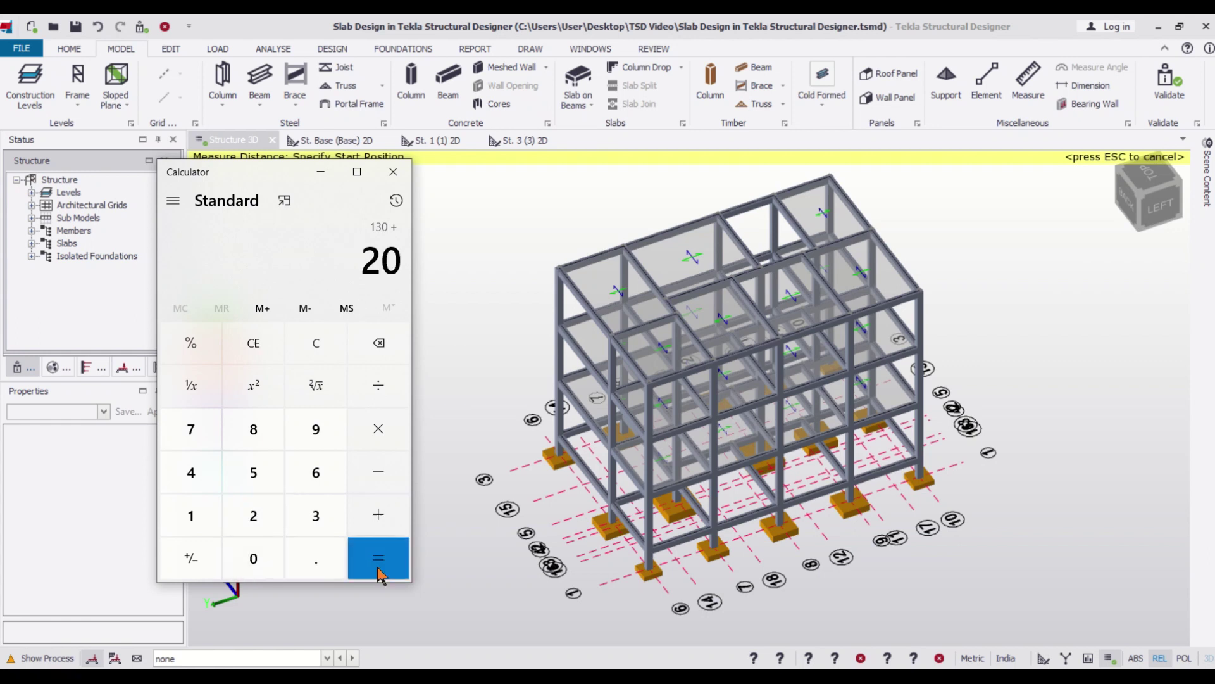
click(378, 557)
click(393, 172)
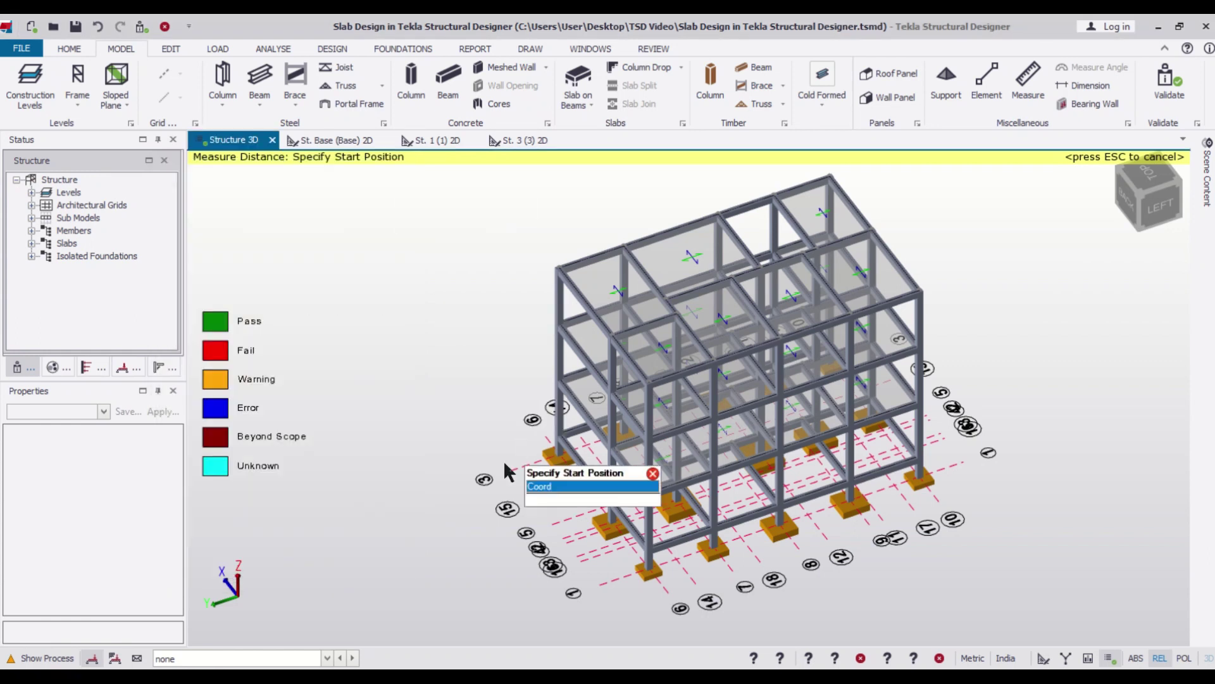
scroll(438, 472, down, 3)
- Select the whole structure, filter to the 21 slab items and set overall depth to 150 mm
middle_drag(438, 472, 451, 399)
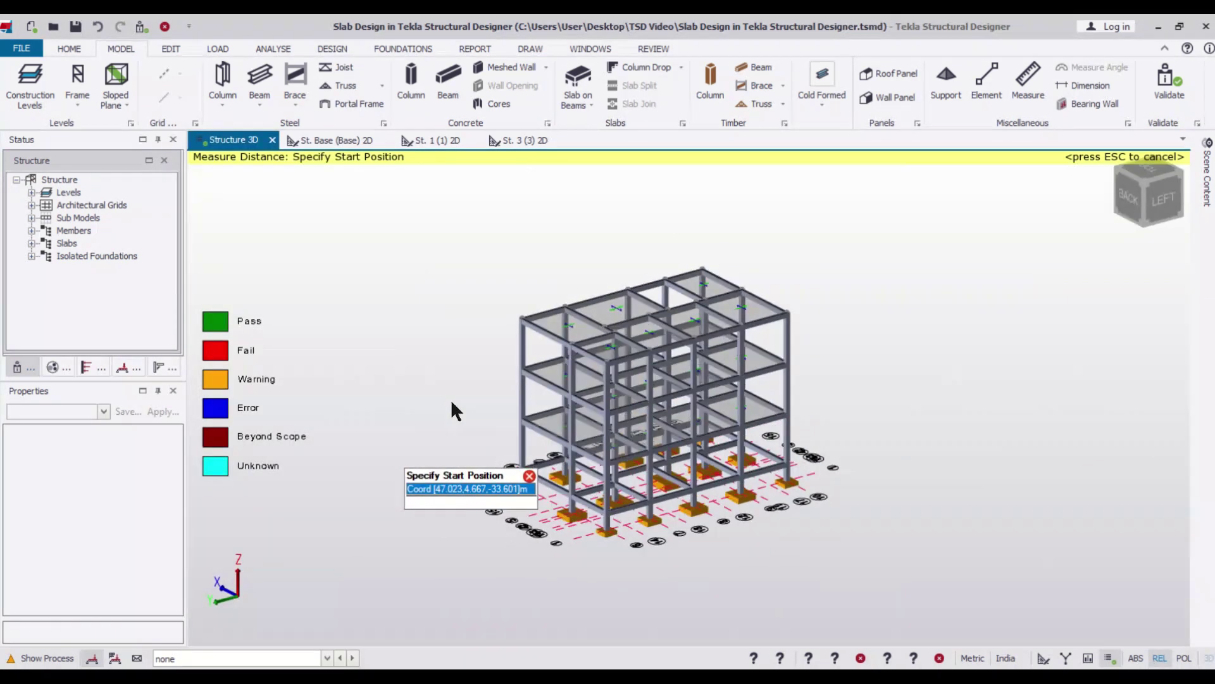
key(Escape)
scroll(832, 362, up, 2)
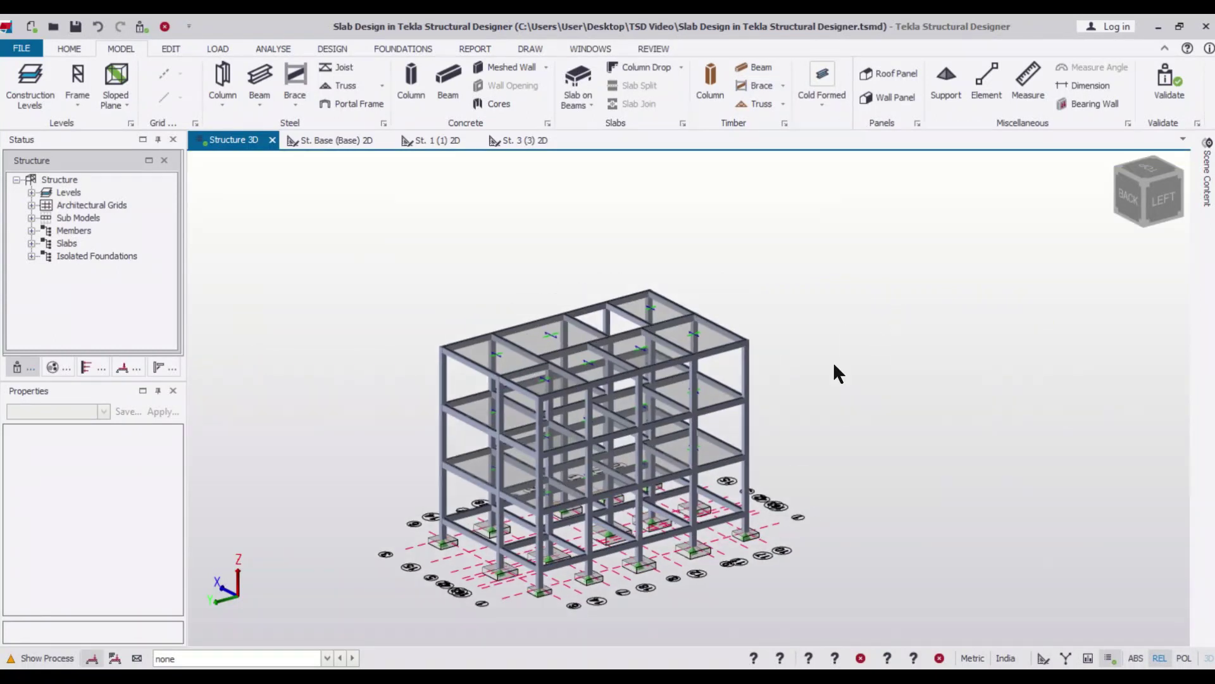
mouse_move(352, 245)
mouse_down()
mouse_move(776, 476)
mouse_move(913, 582)
mouse_up()
click(100, 410)
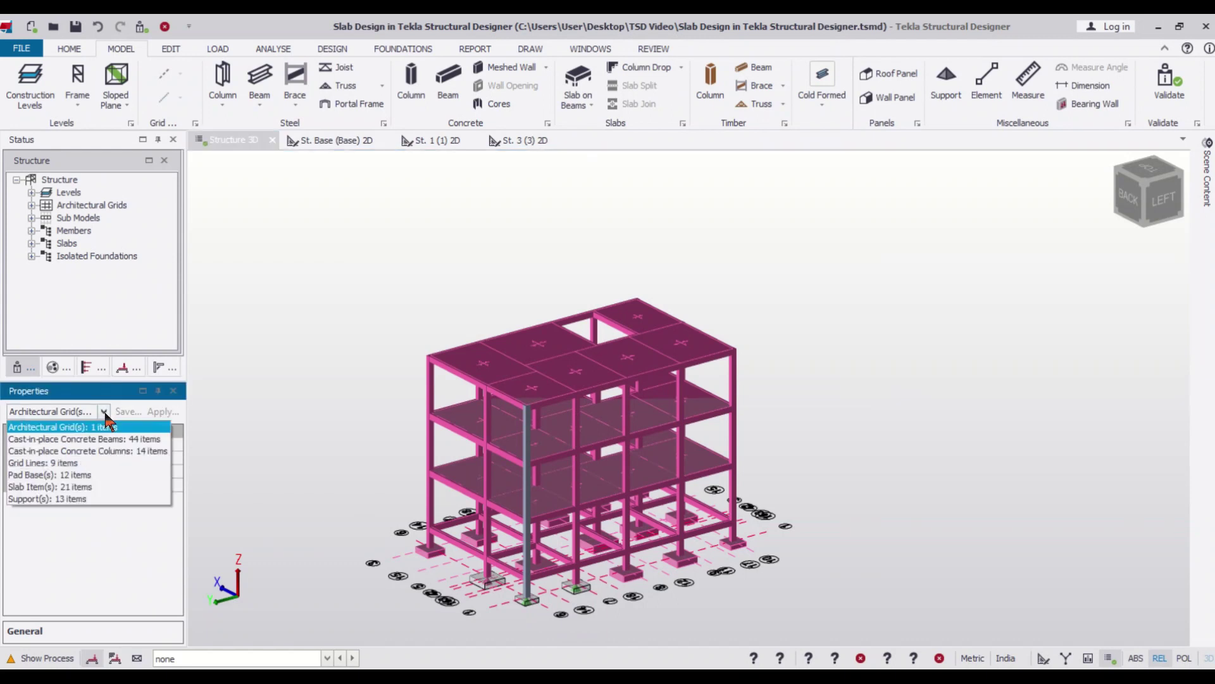
click(113, 486)
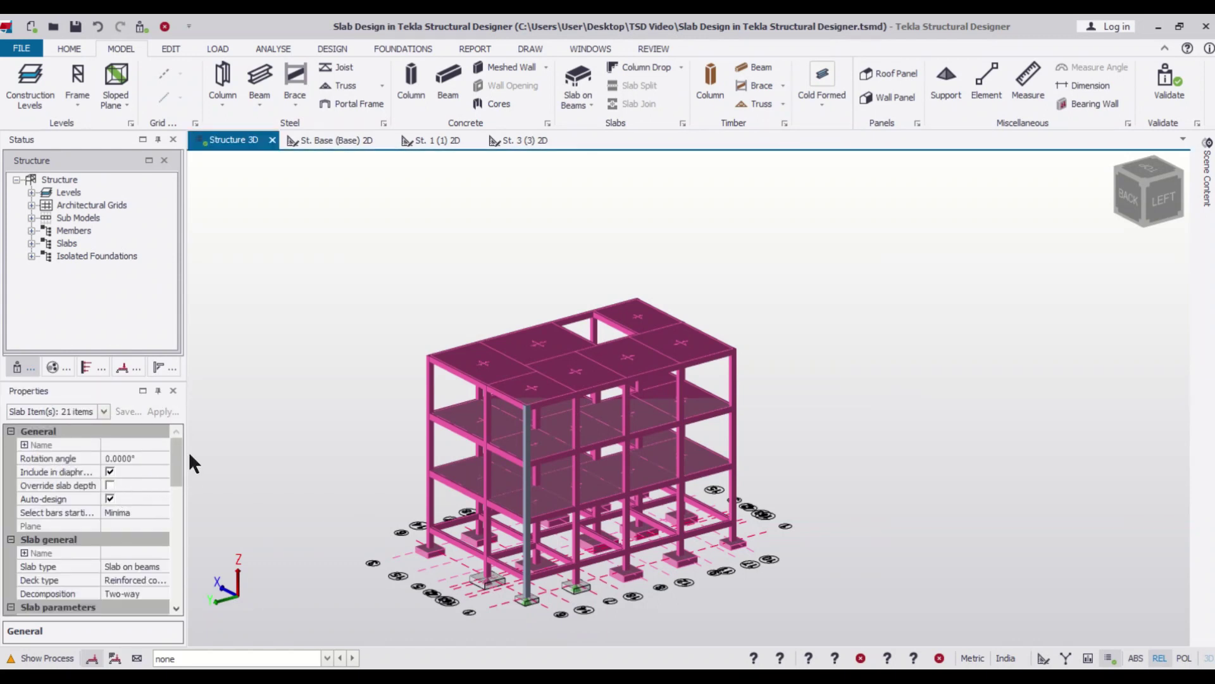
mouse_move(176, 463)
mouse_down()
mouse_move(173, 572)
mouse_move(173, 509)
mouse_up()
click(144, 458)
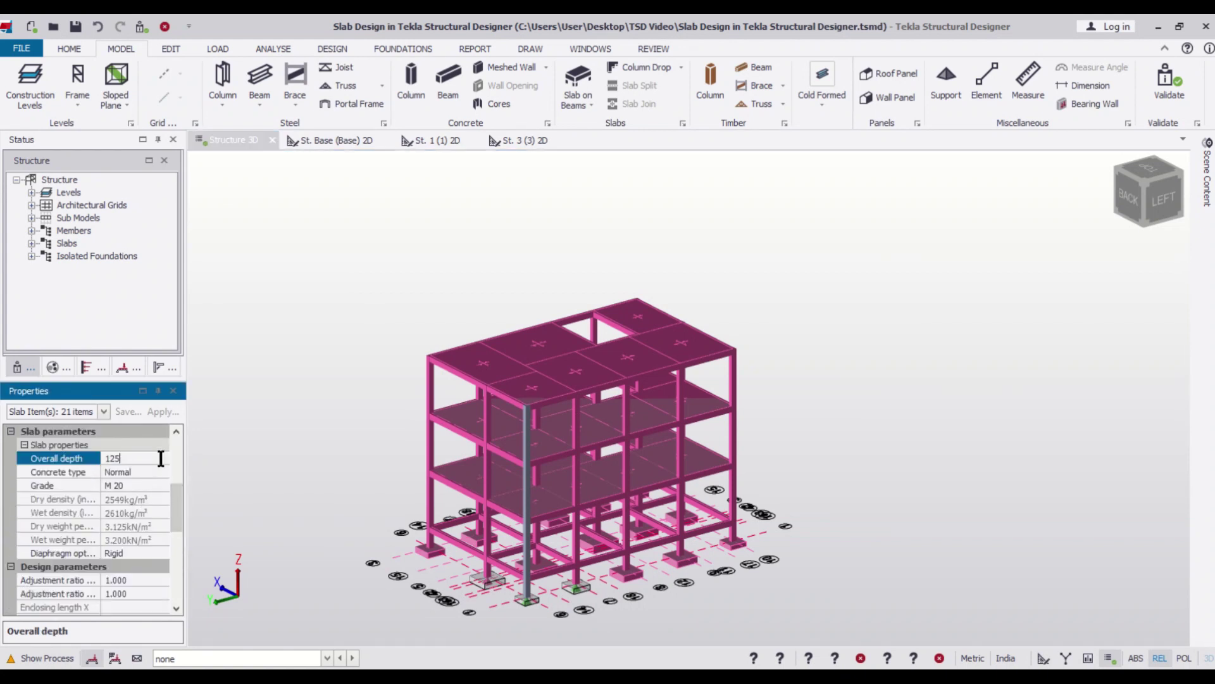
key(BackSpace)
key(BackSpace)
text(50)
click(387, 327)
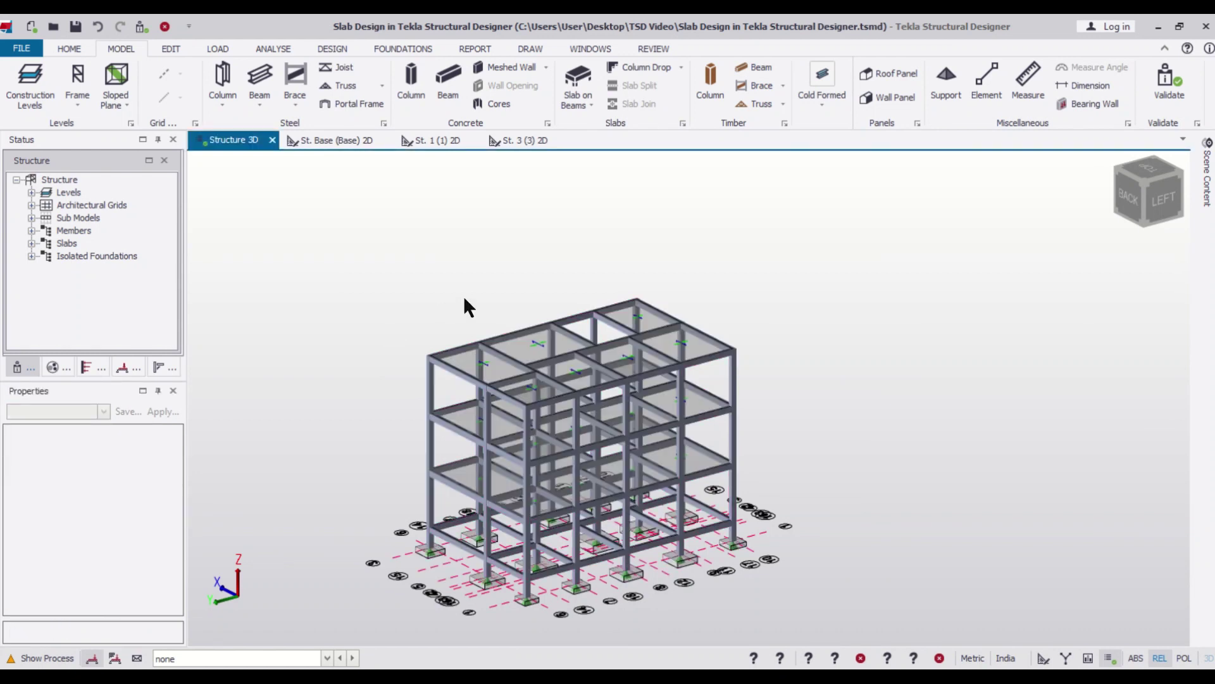
scroll(463, 307, down, 2)
scroll(446, 307, down, 2)
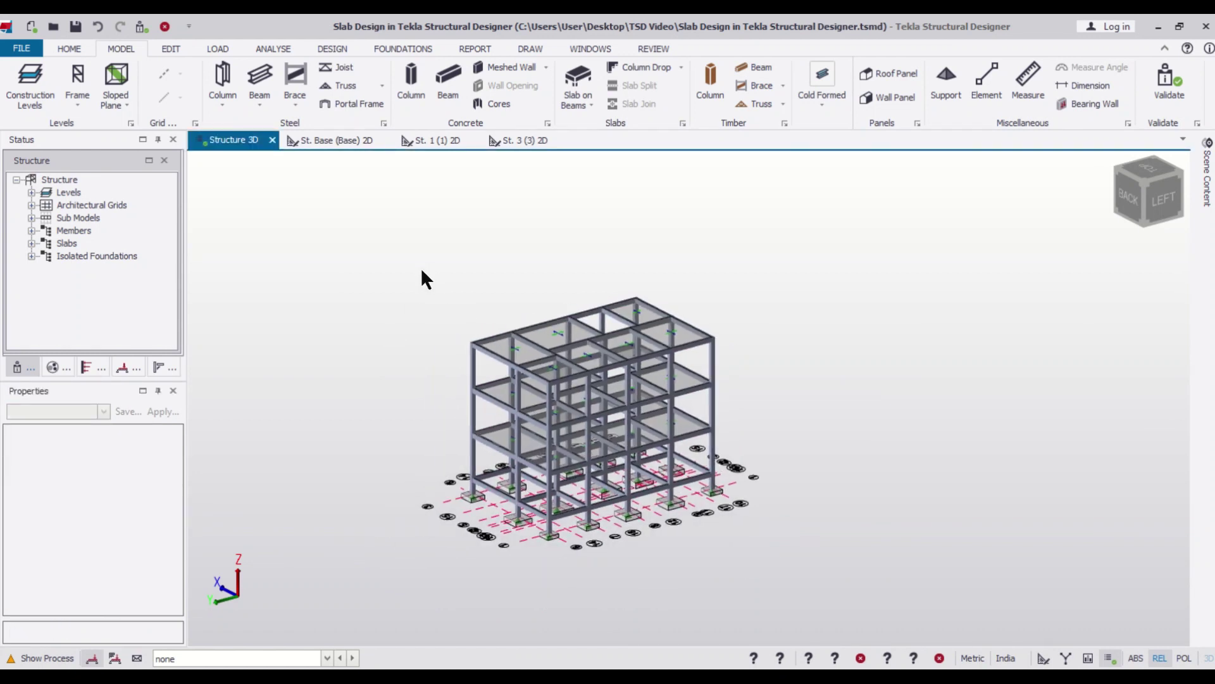
- Show results on the St. 1 plan with no load case selected
click(438, 139)
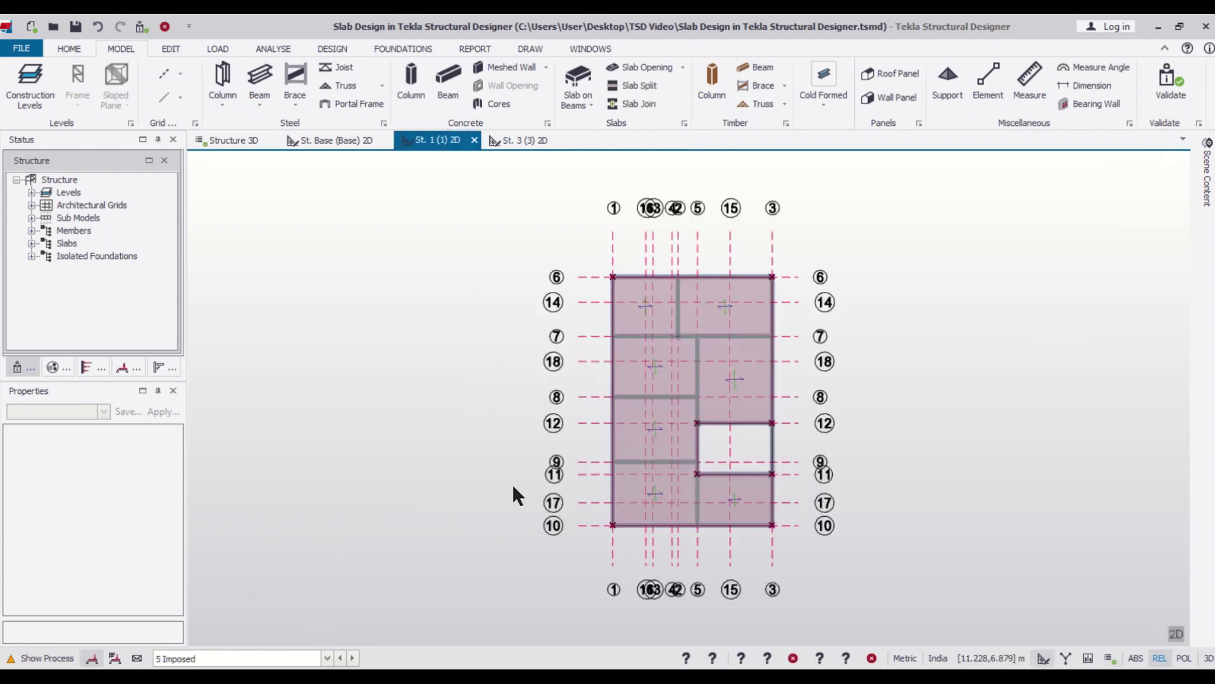
scroll(958, 306, up, 1)
scroll(958, 304, up, 1)
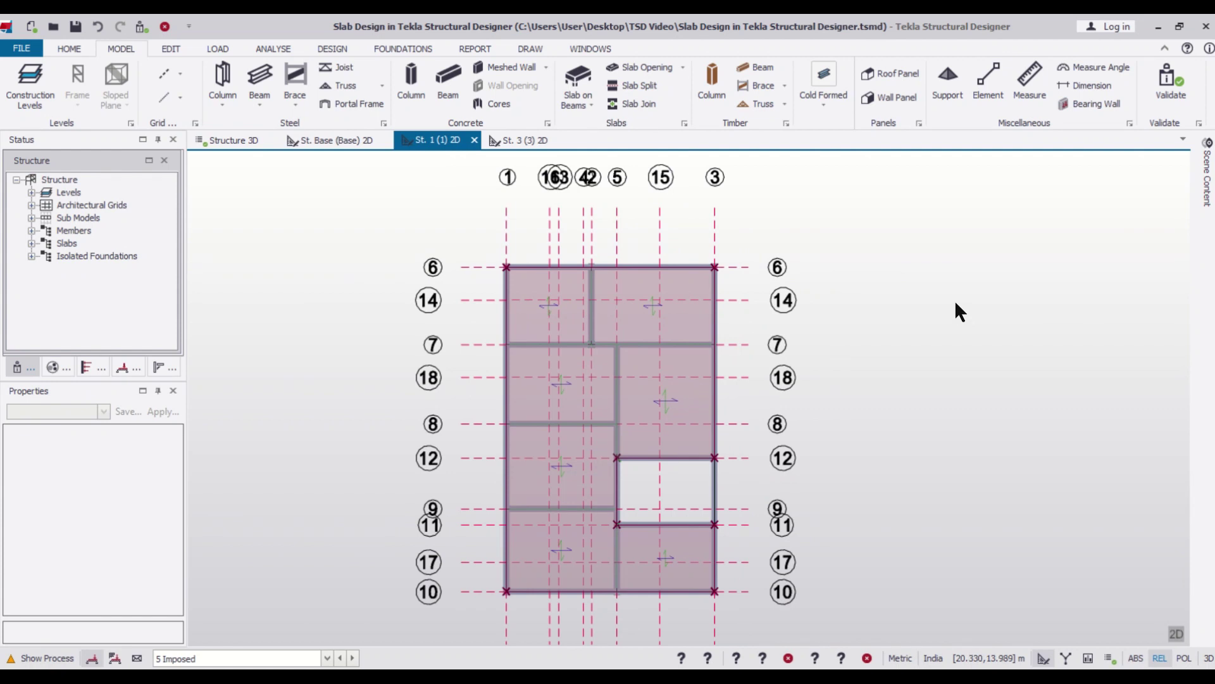
click(1088, 659)
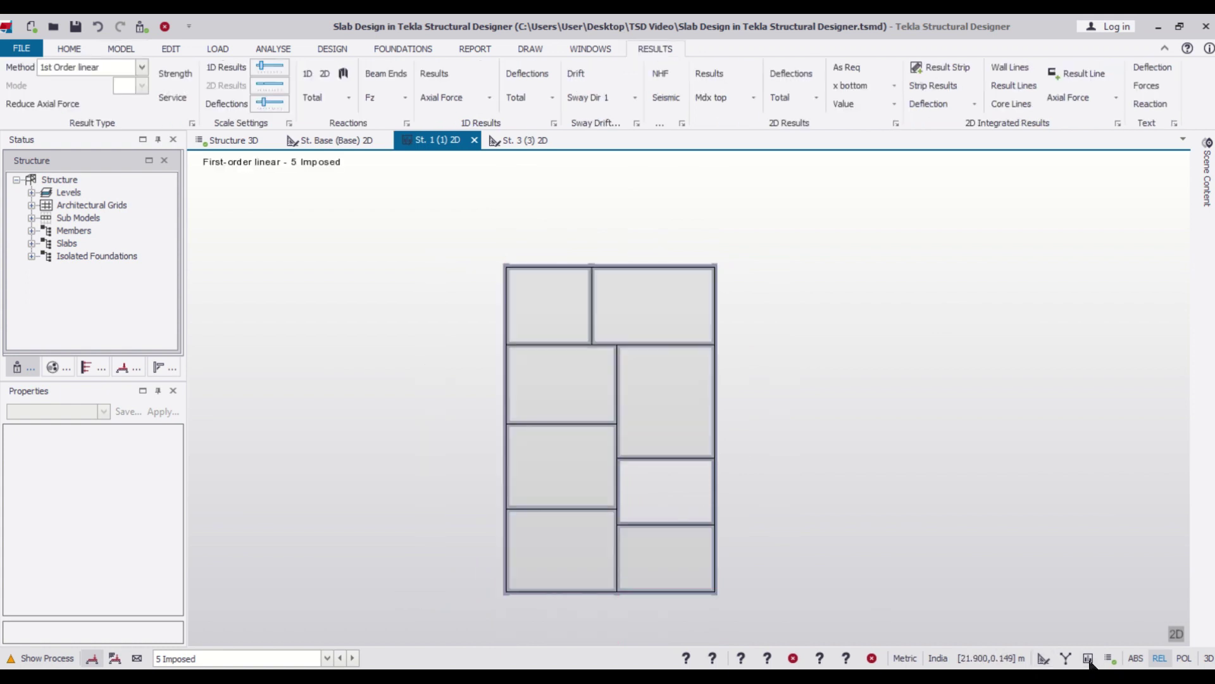
click(328, 658)
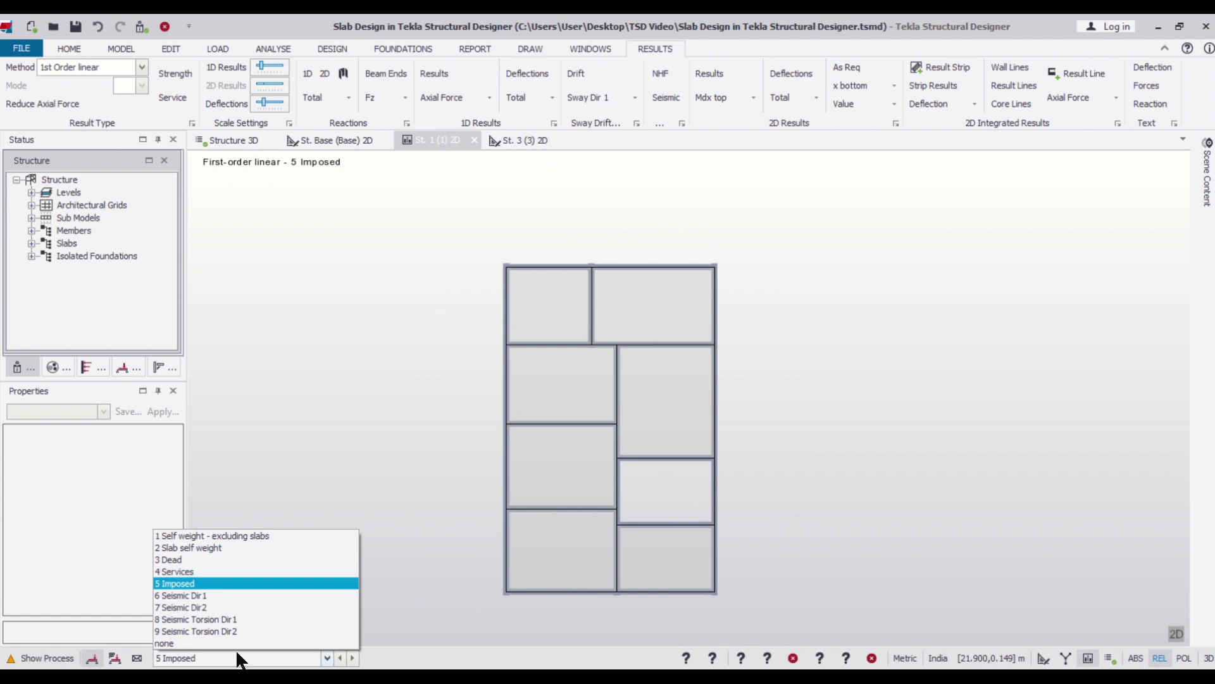
click(180, 644)
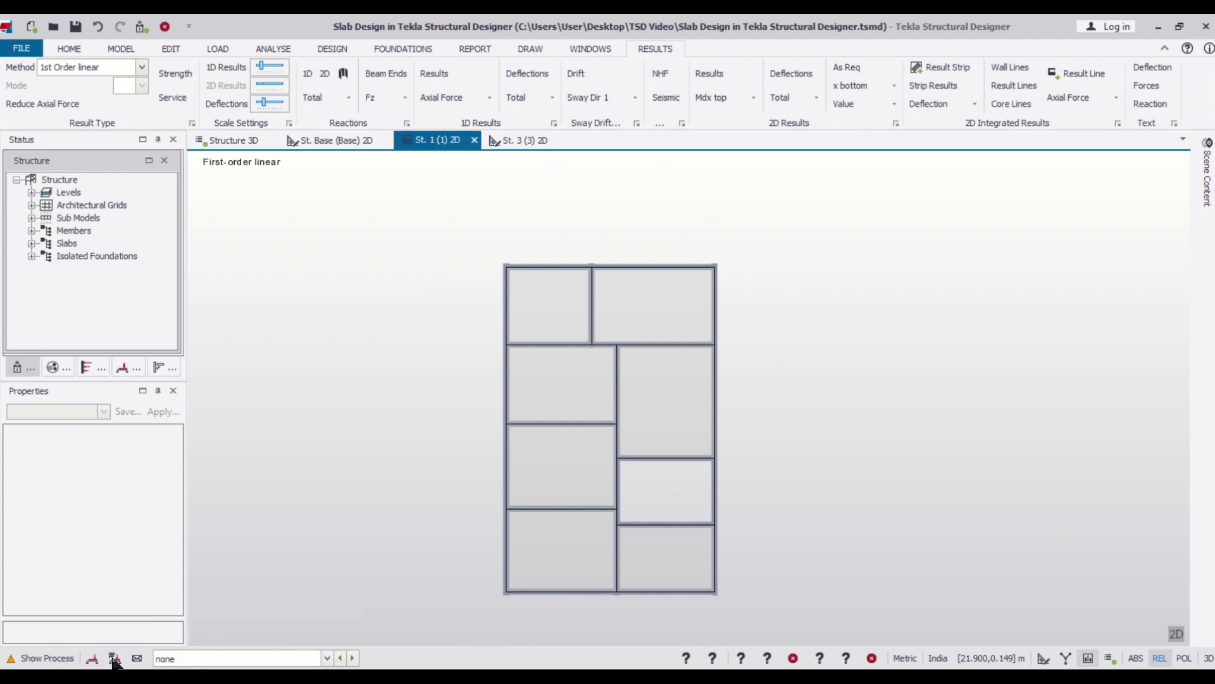
- Display FE chase-down results for combination 1.5D+1.5L+1.5Lr with 2D results enabled
click(327, 658)
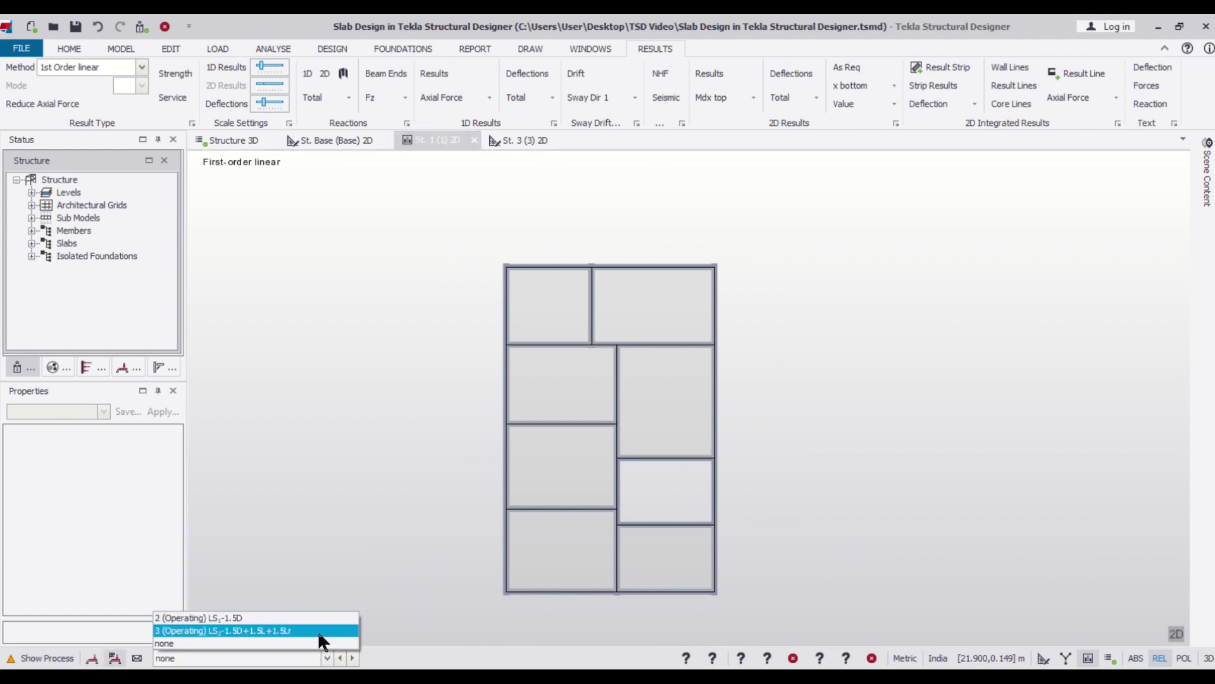
click(318, 630)
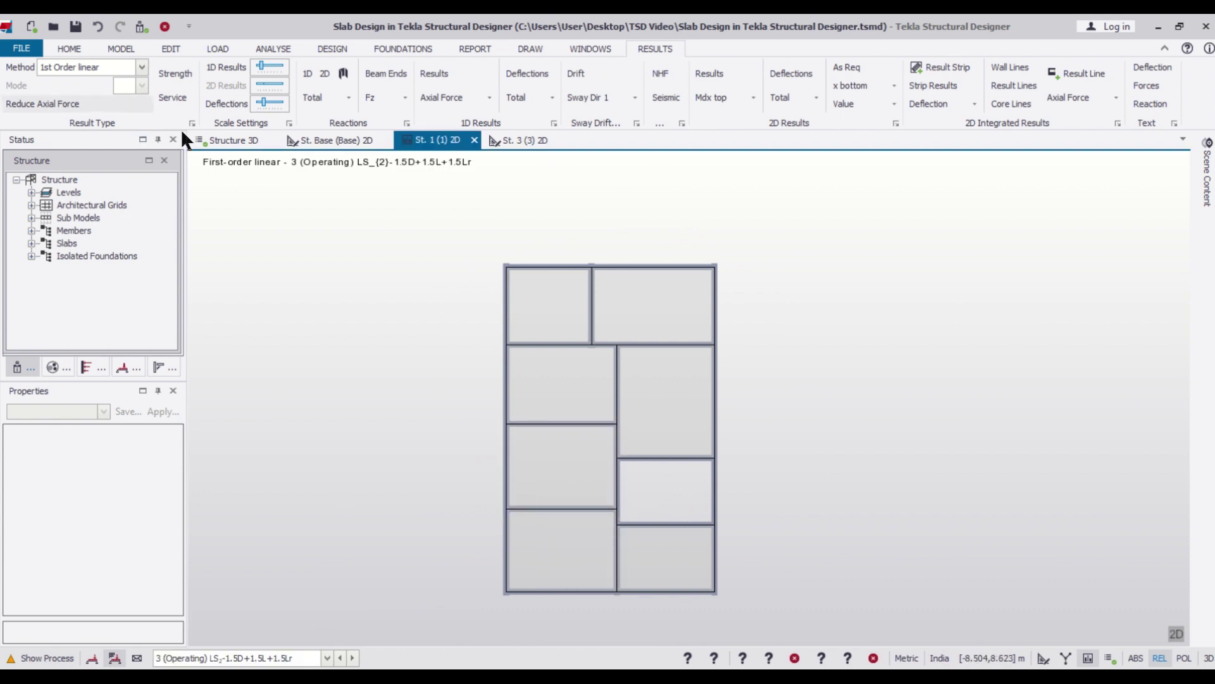
click(141, 66)
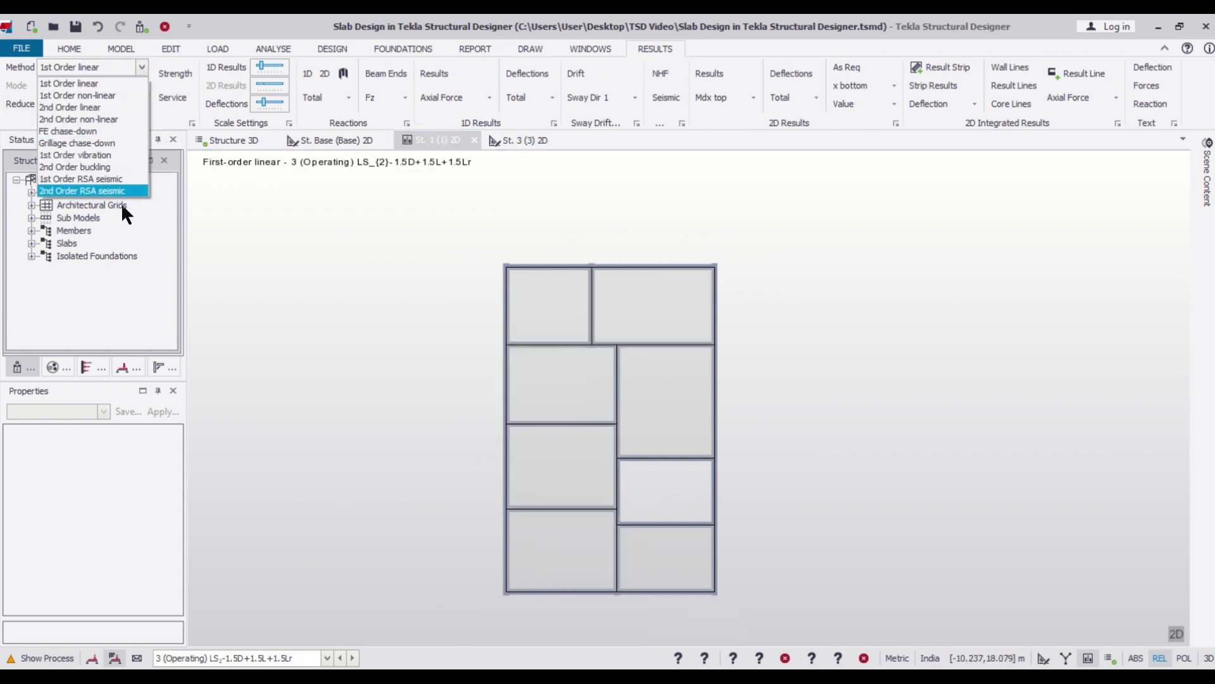
click(118, 131)
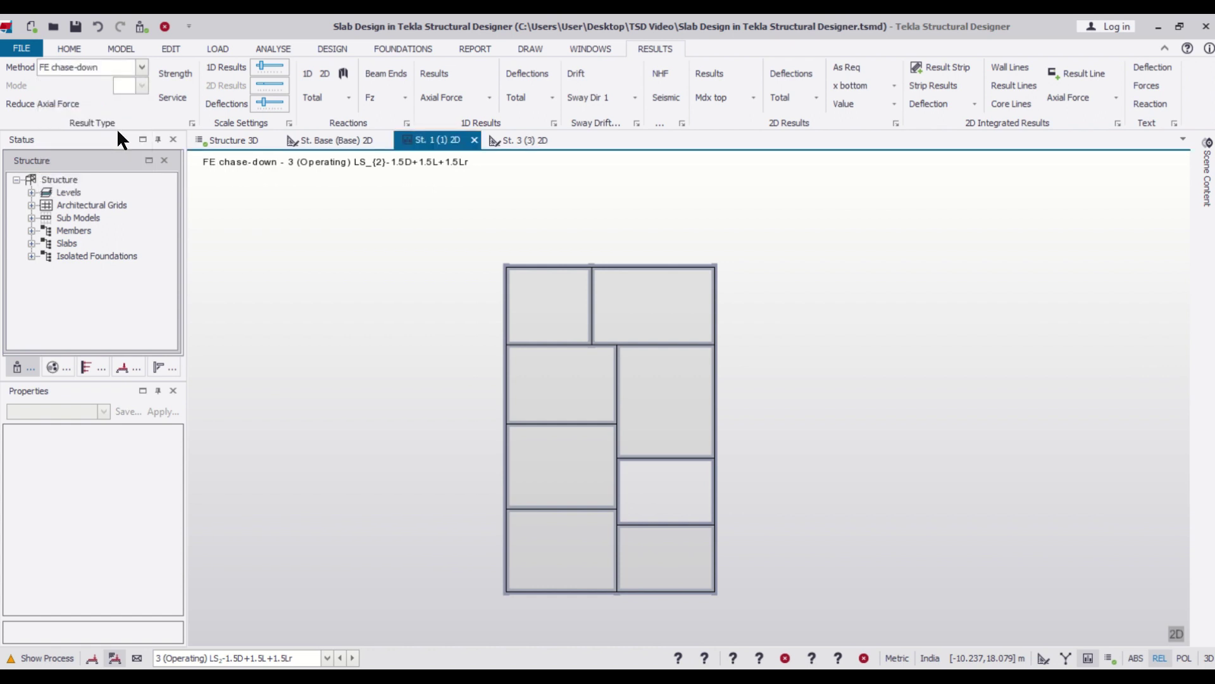
click(325, 72)
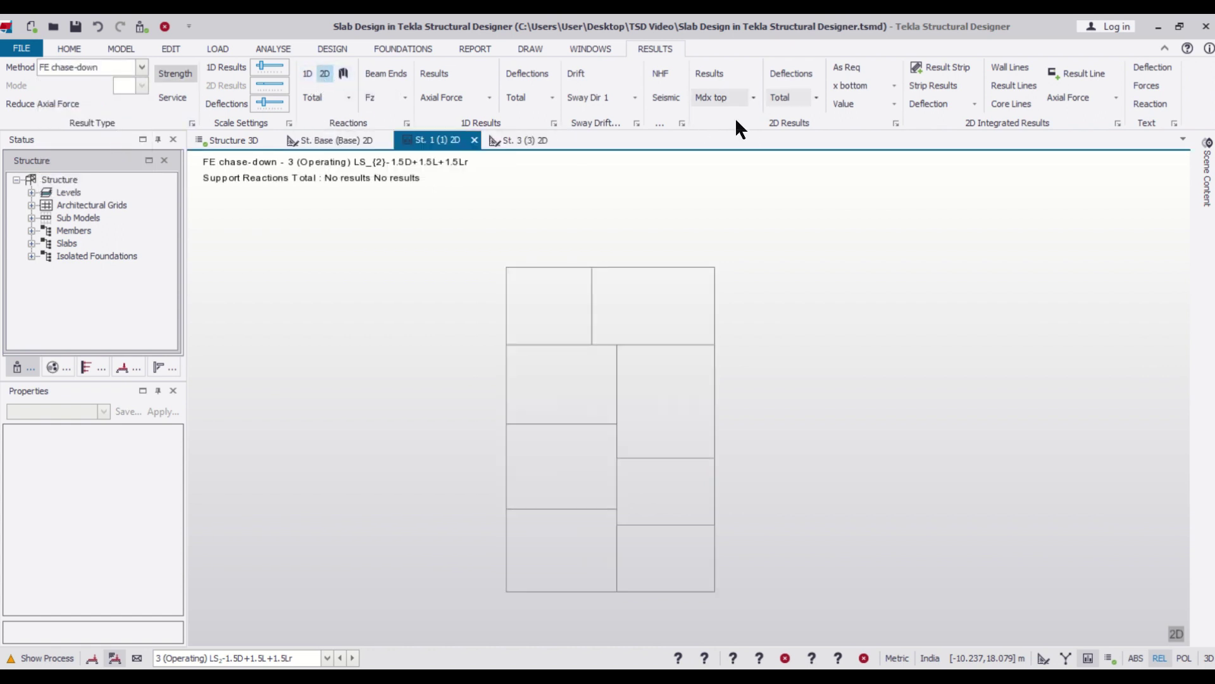
- Contour the St. 1 slab with Mdy top design moments, peaking at 28.526 kNm/m
click(727, 71)
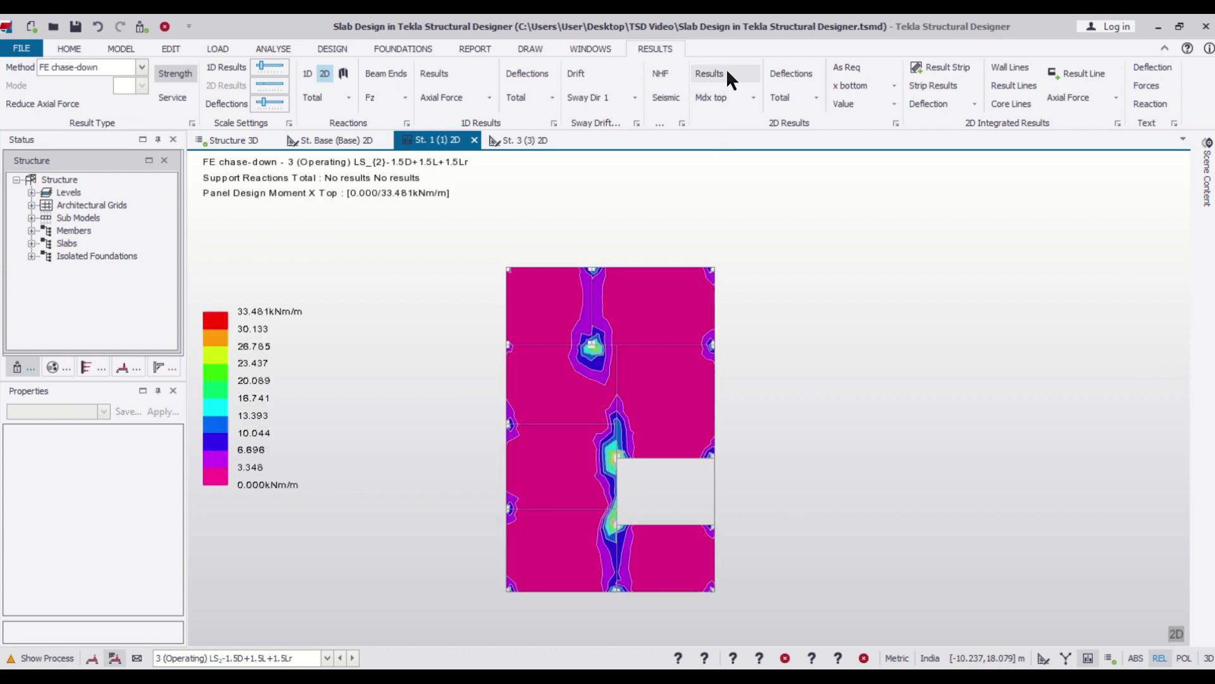
click(755, 92)
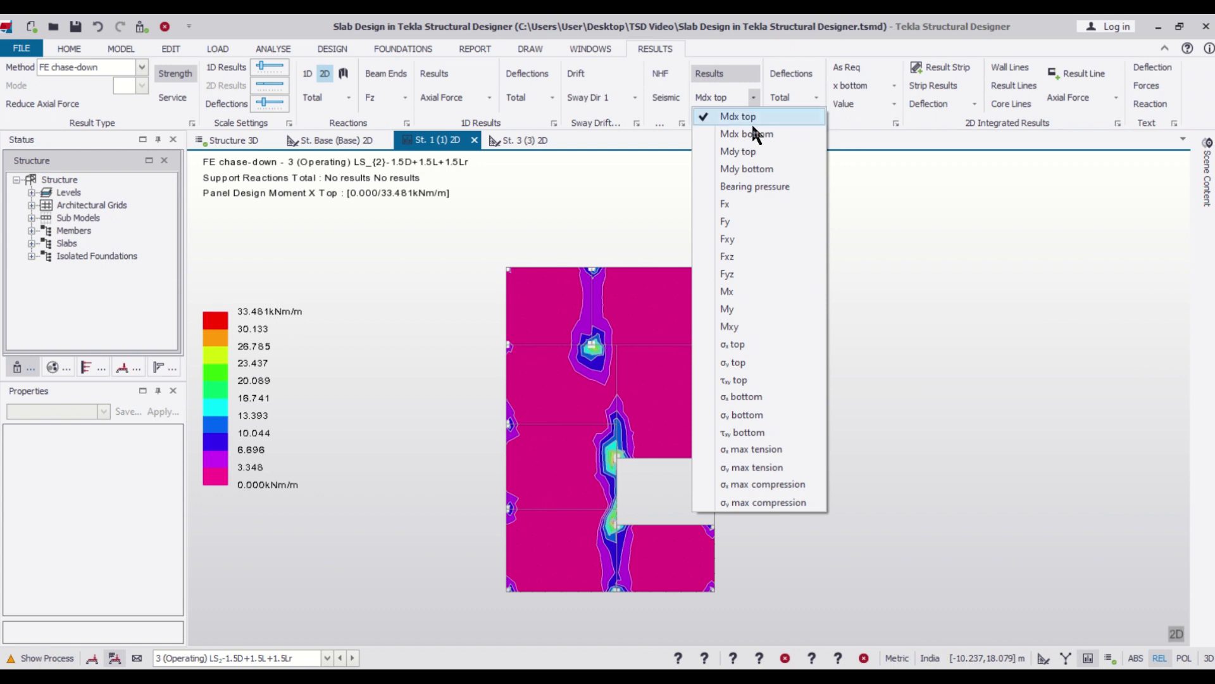
click(751, 147)
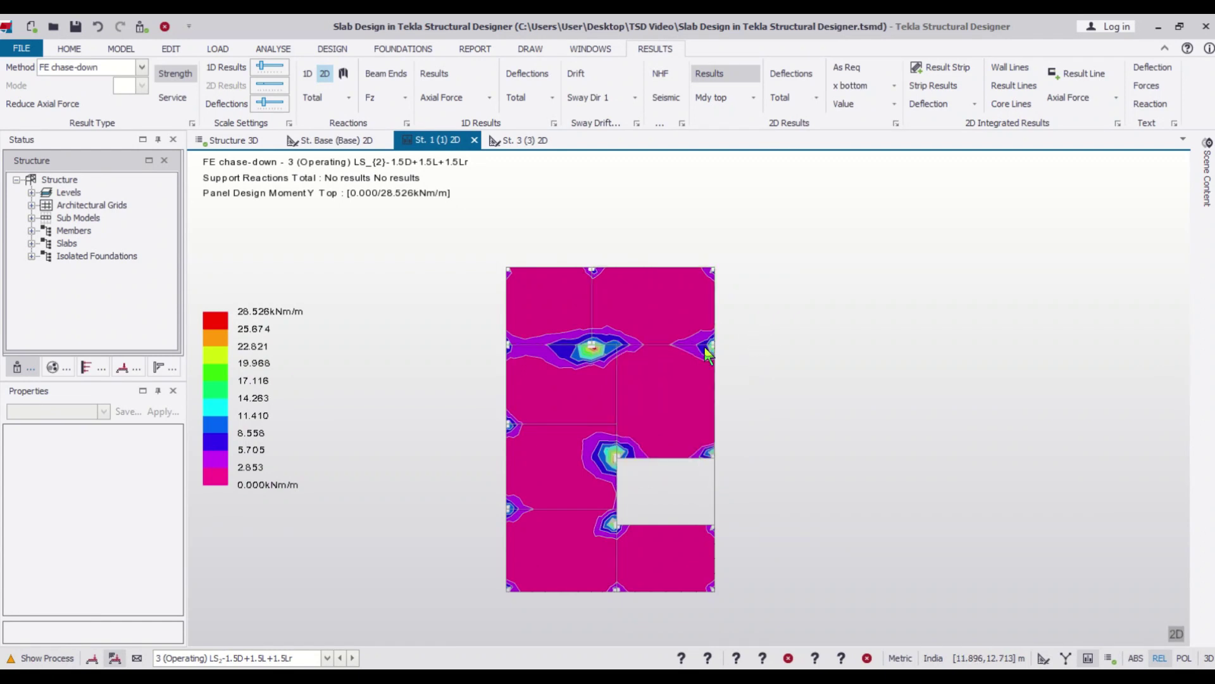
mouse_move(521, 321)
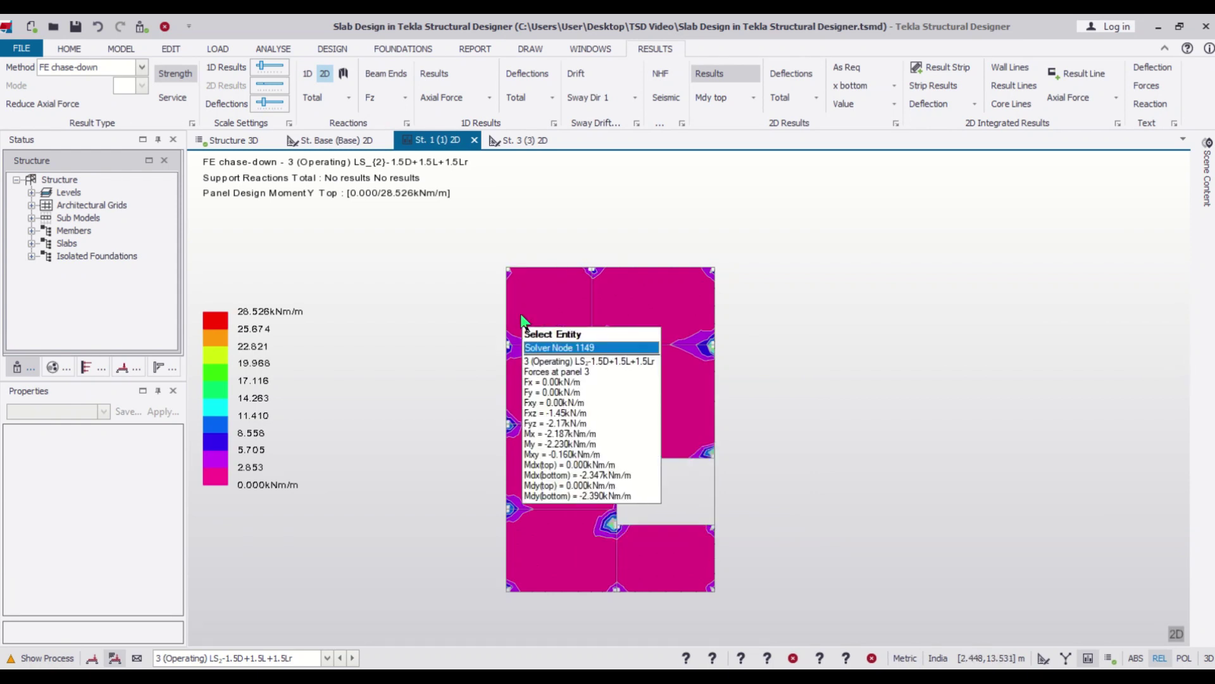
click(340, 48)
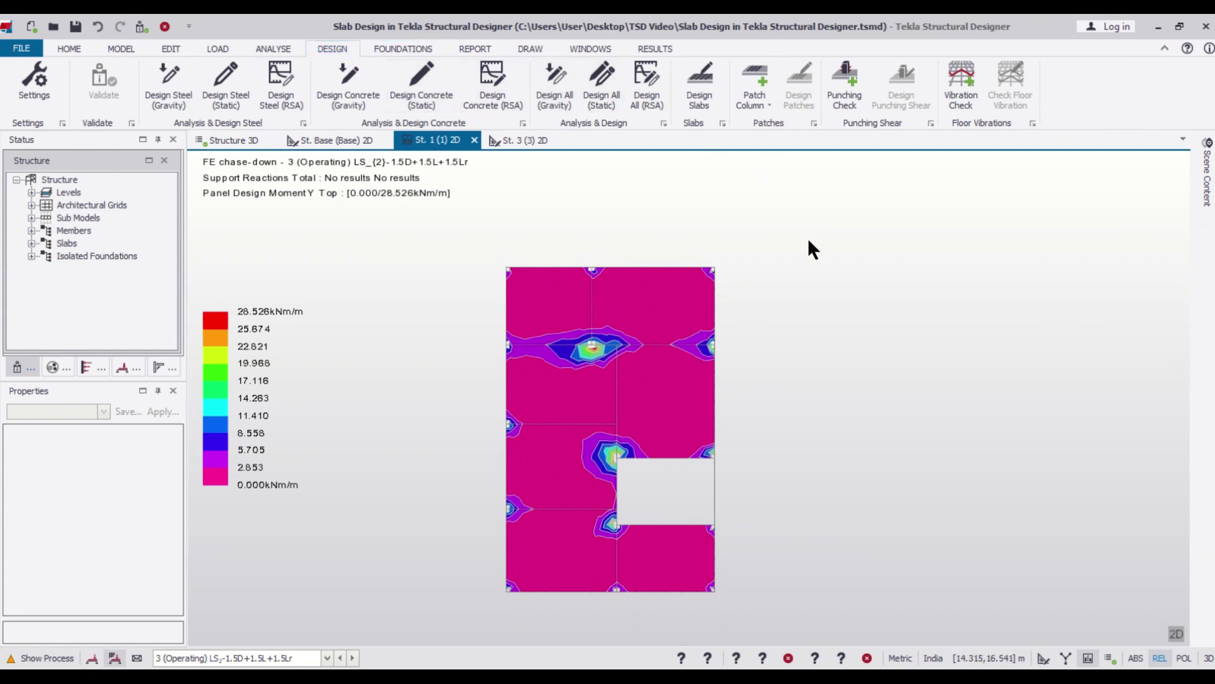
- Place column reinforcement patches over the whole St. 1 slab
click(766, 102)
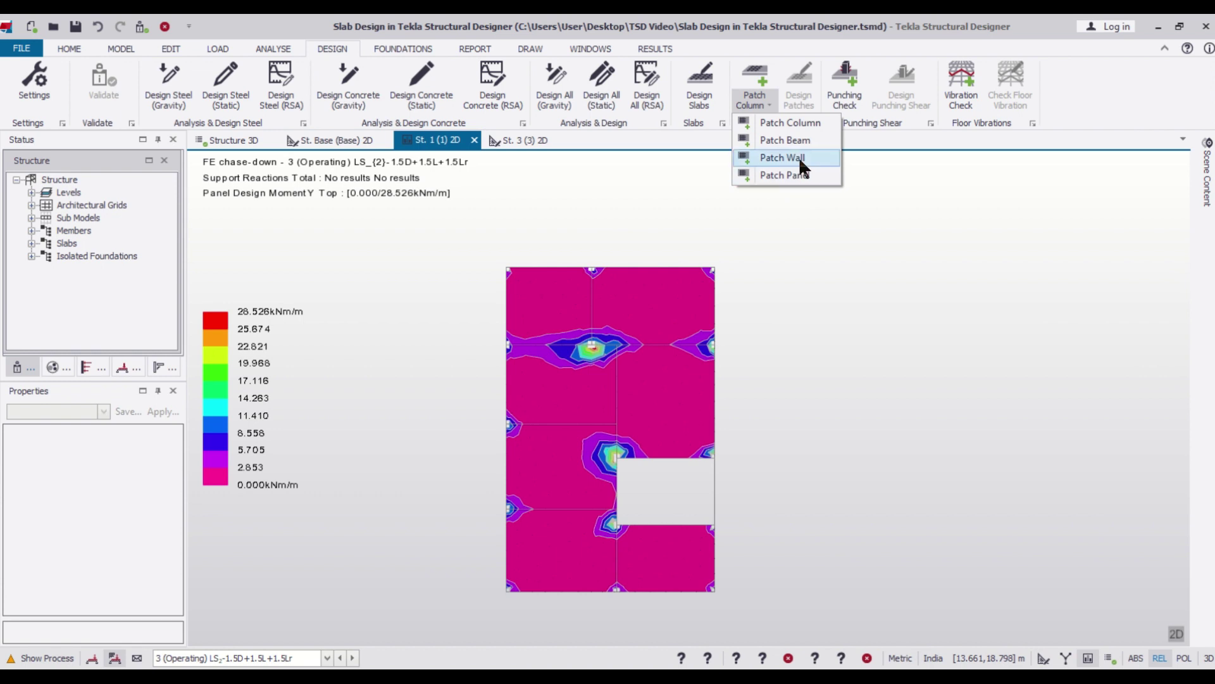
click(797, 124)
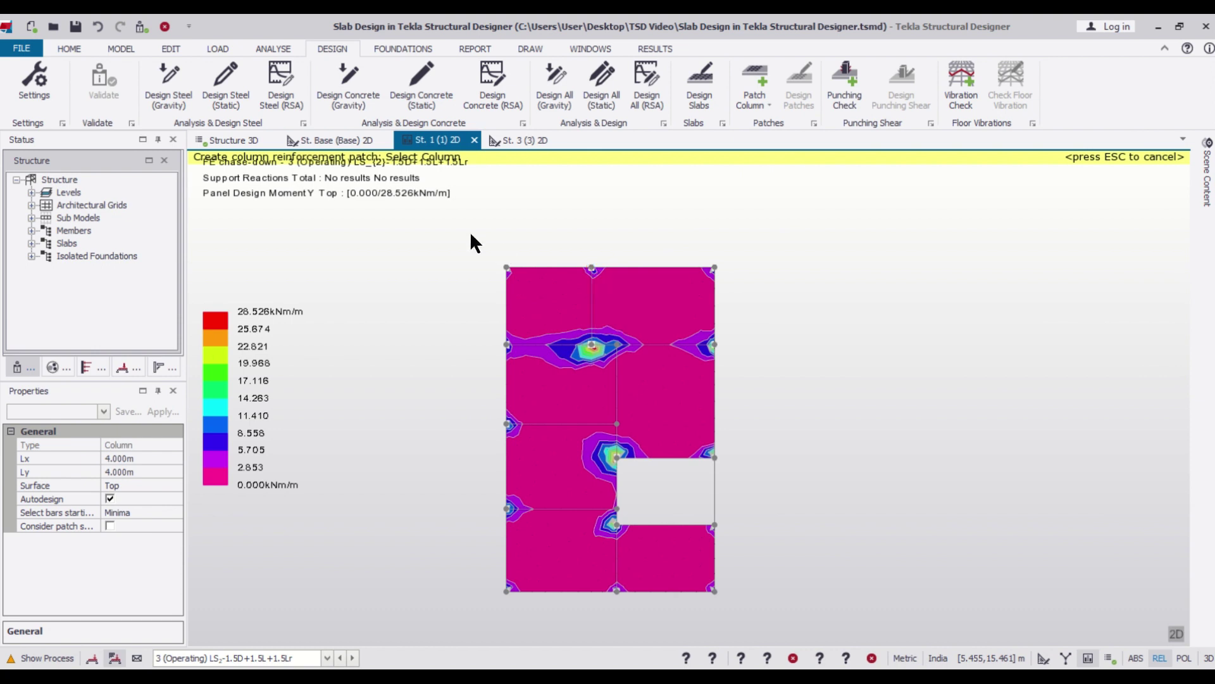
drag(470, 231, 860, 608)
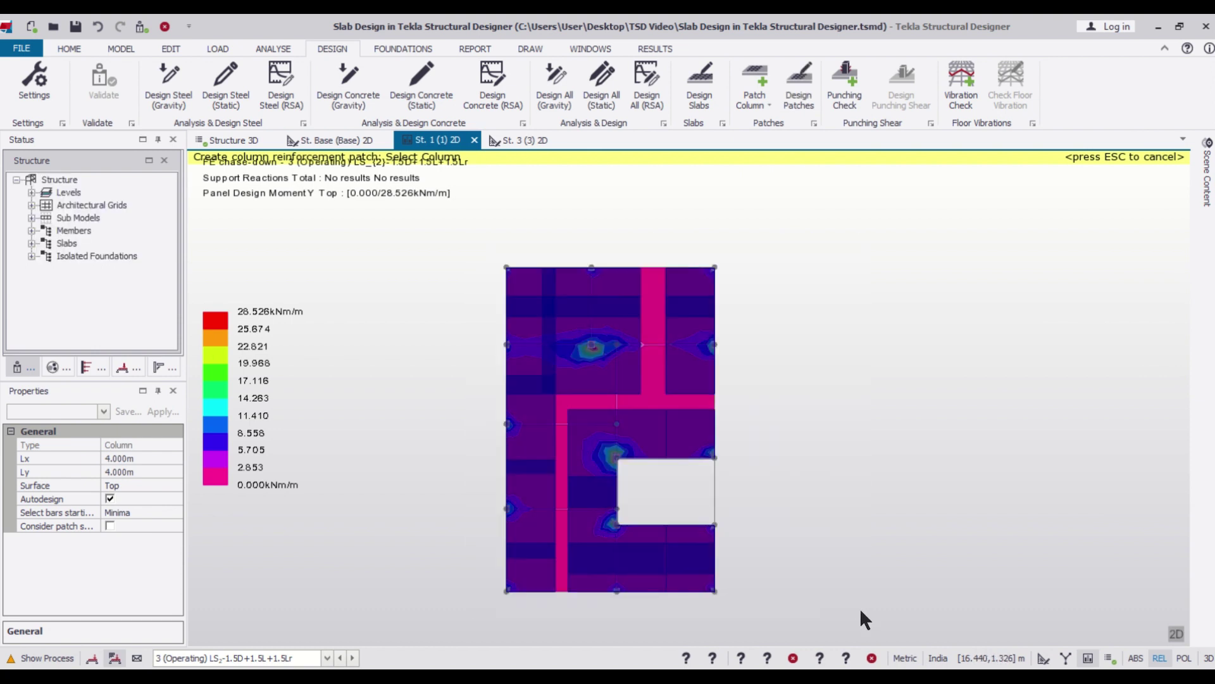
scroll(582, 333, up, 2)
scroll(584, 334, up, 1)
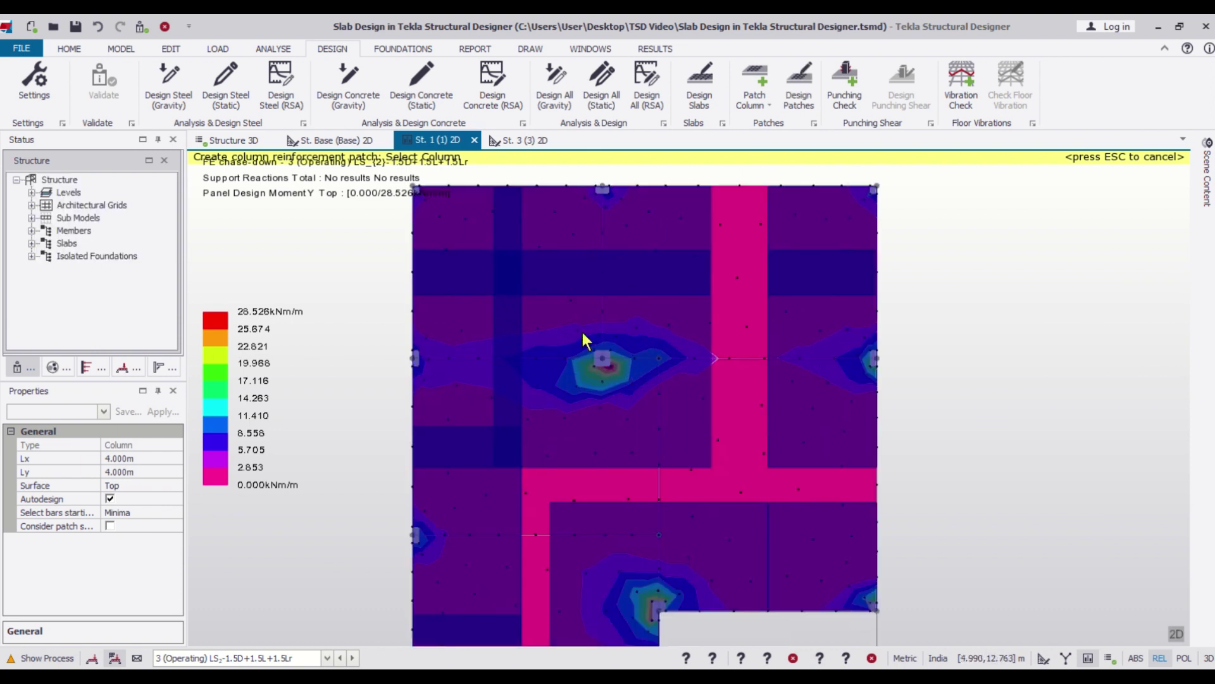
scroll(584, 333, down, 1)
scroll(586, 327, down, 1)
scroll(589, 330, down, 1)
scroll(589, 337, up, 1)
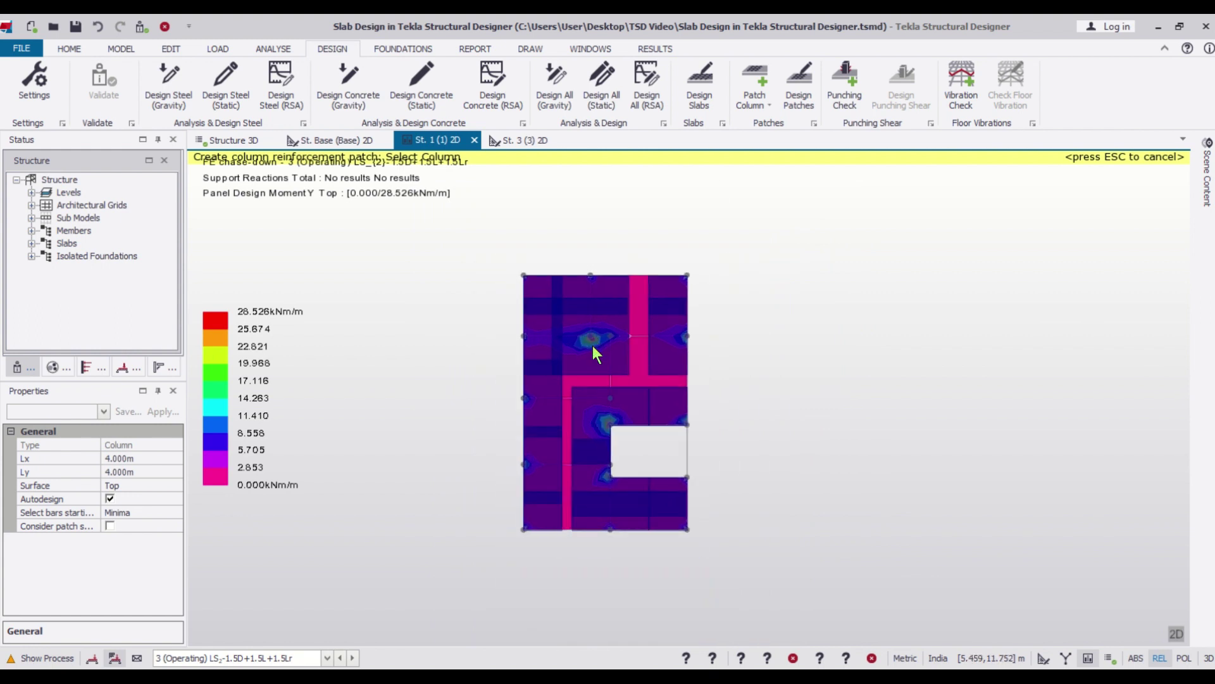
- Place a beam reinforcement patch on the St. 1 slab and expand the building levels
click(759, 104)
click(785, 139)
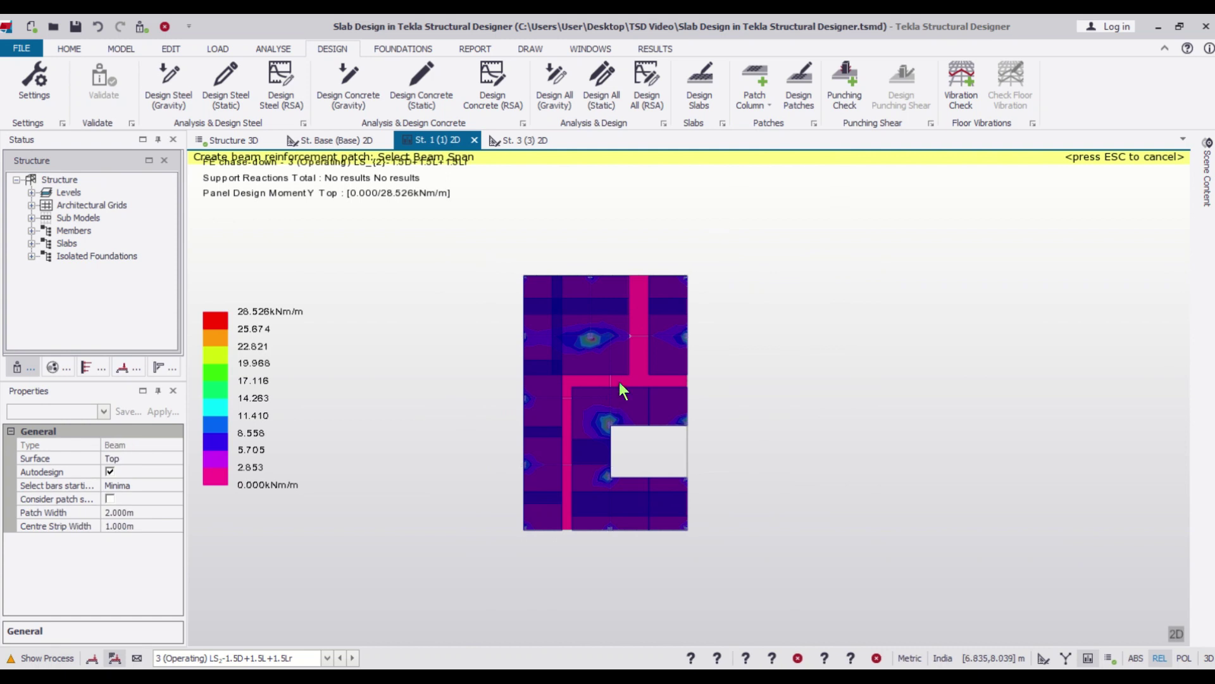
click(633, 332)
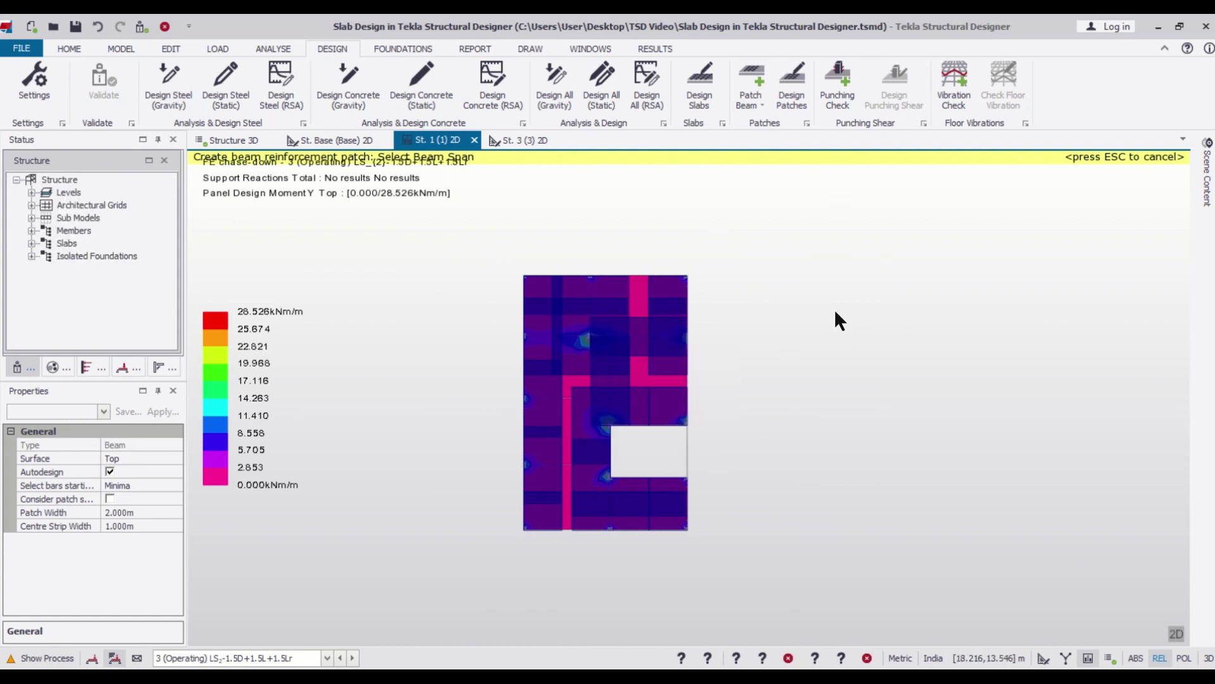
scroll(629, 410, up, 1)
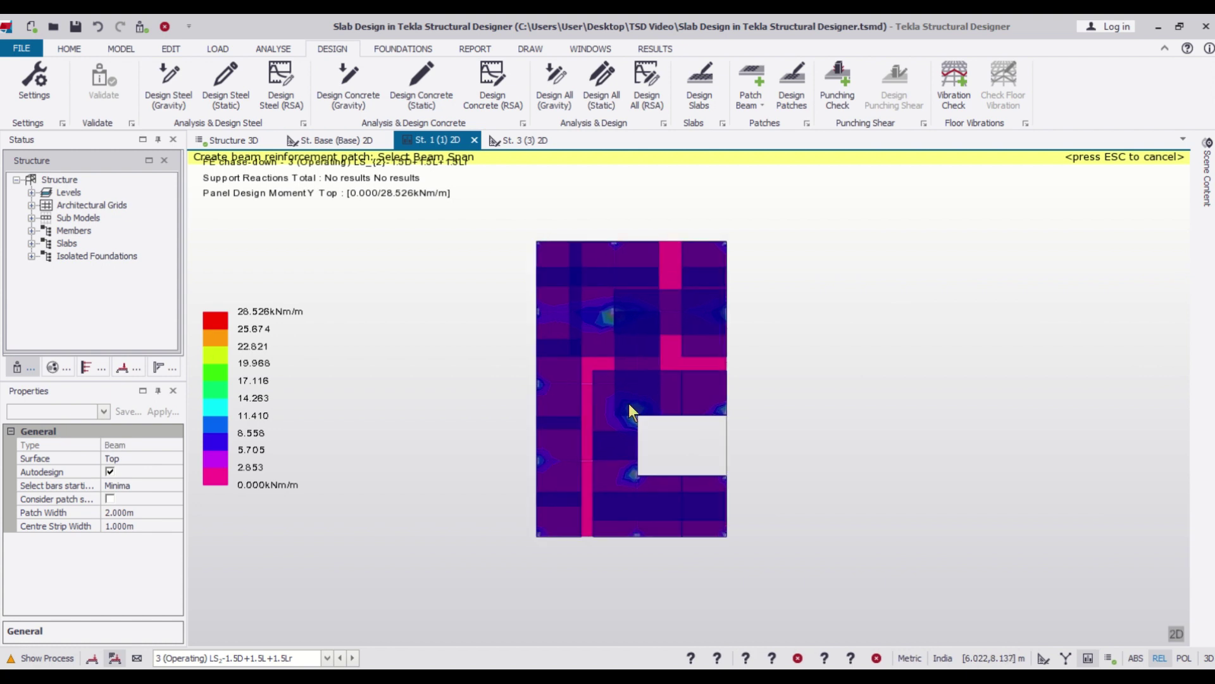
scroll(629, 409, down, 1)
scroll(628, 404, up, 1)
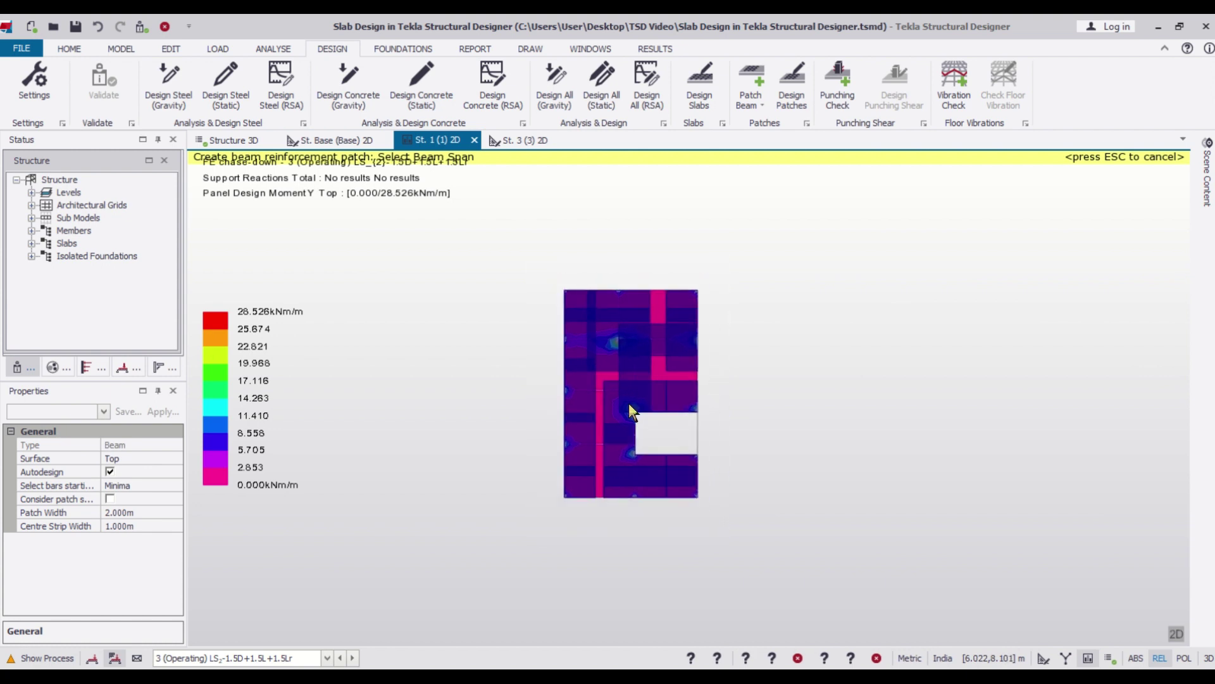
scroll(629, 404, up, 1)
scroll(629, 403, down, 1)
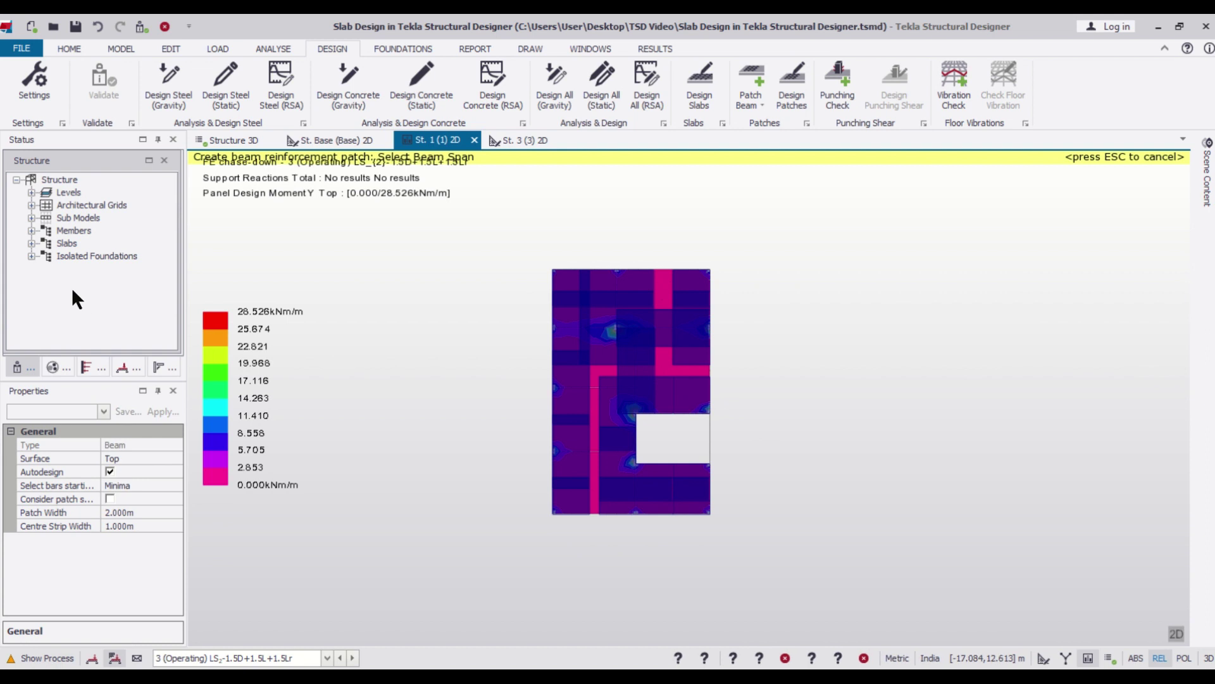
click(32, 193)
- Open the St. 2 plan, add column and beam reinforcement patches, then open St. 3
double_click(81, 215)
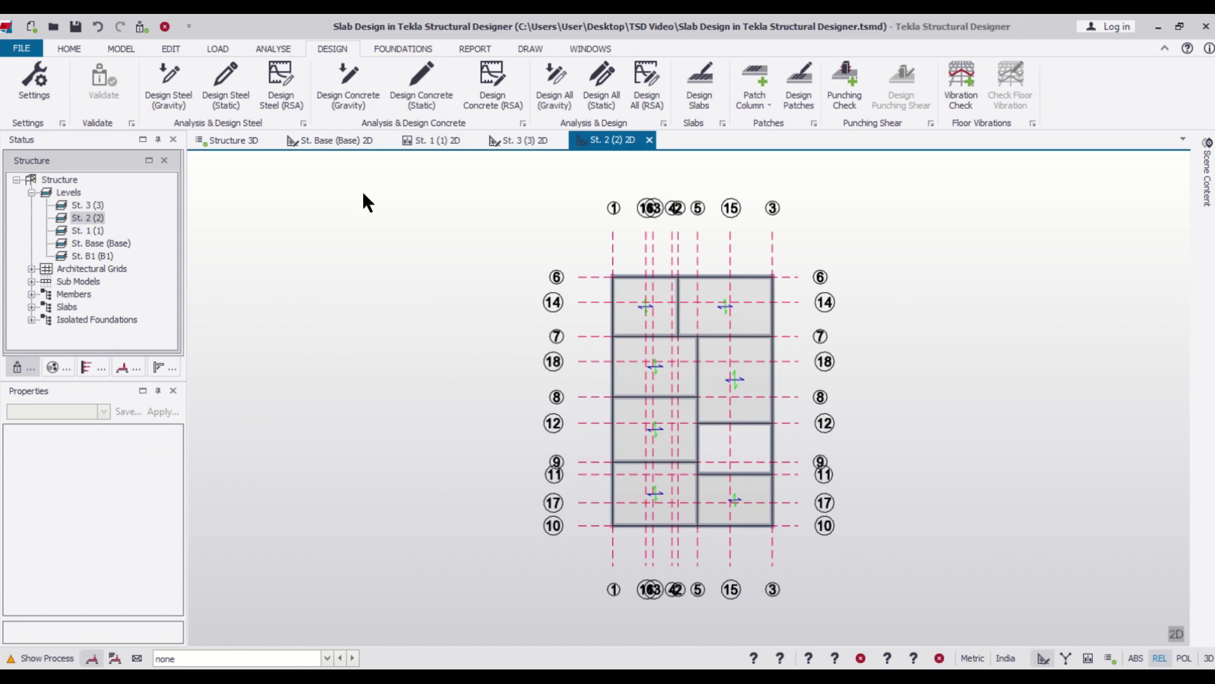
scroll(845, 284, down, 1)
scroll(917, 326, up, 1)
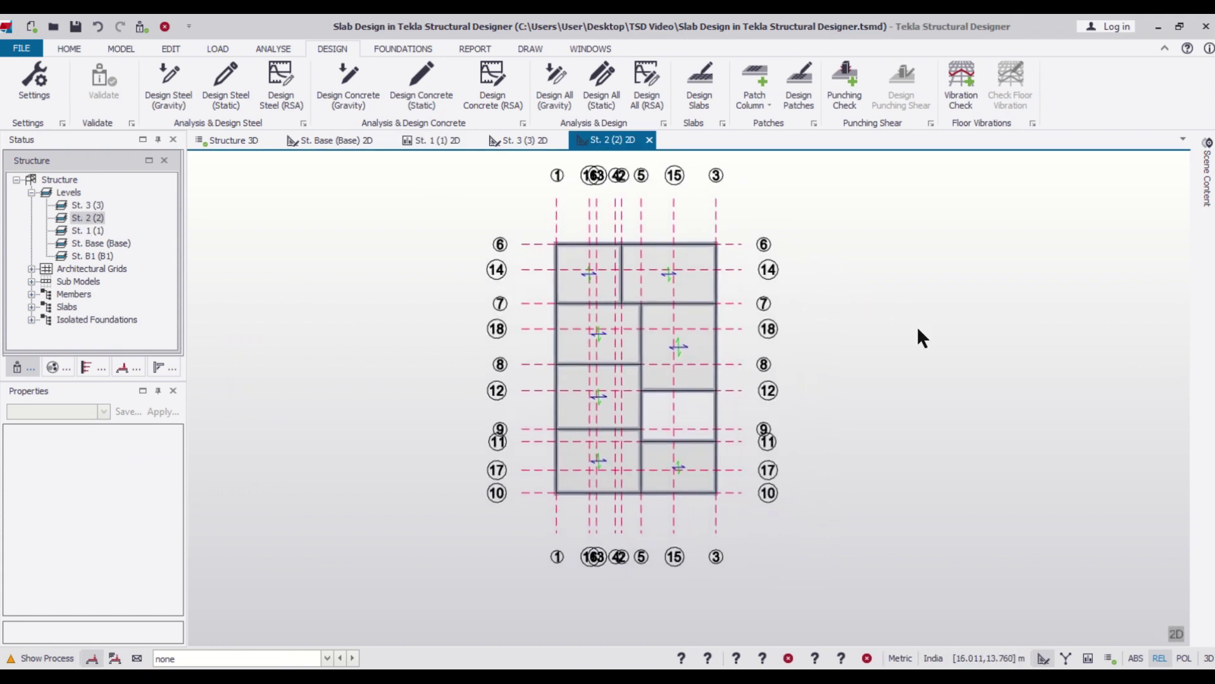
click(1088, 658)
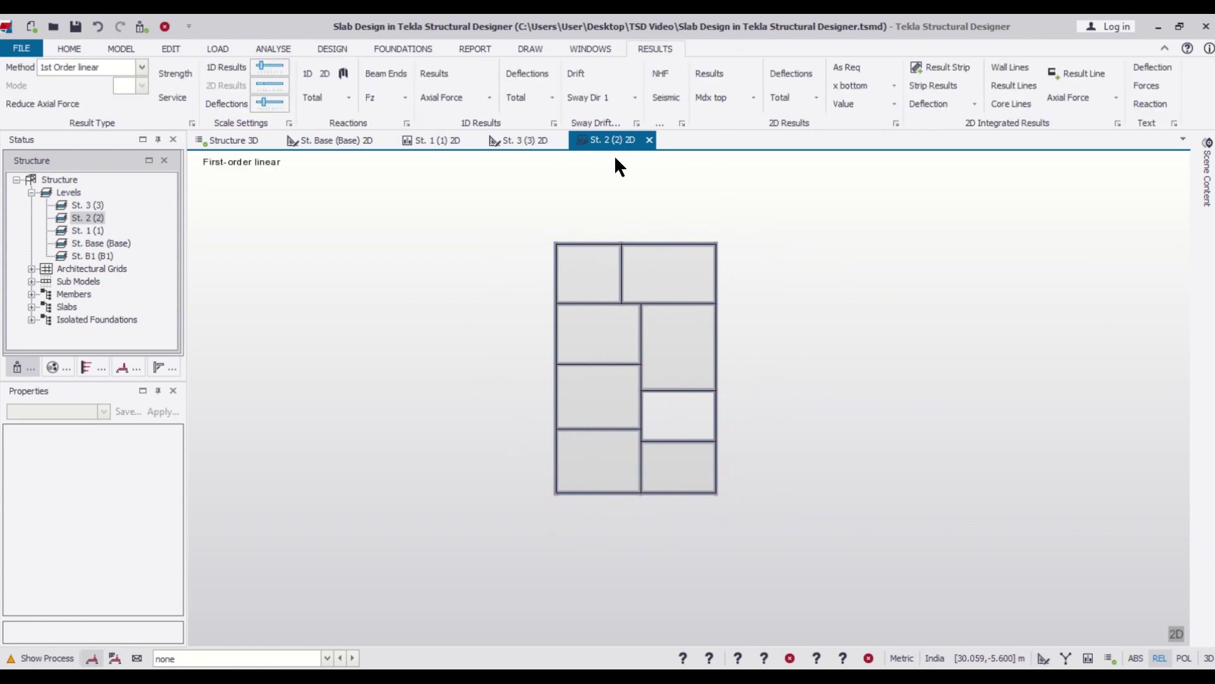
click(315, 48)
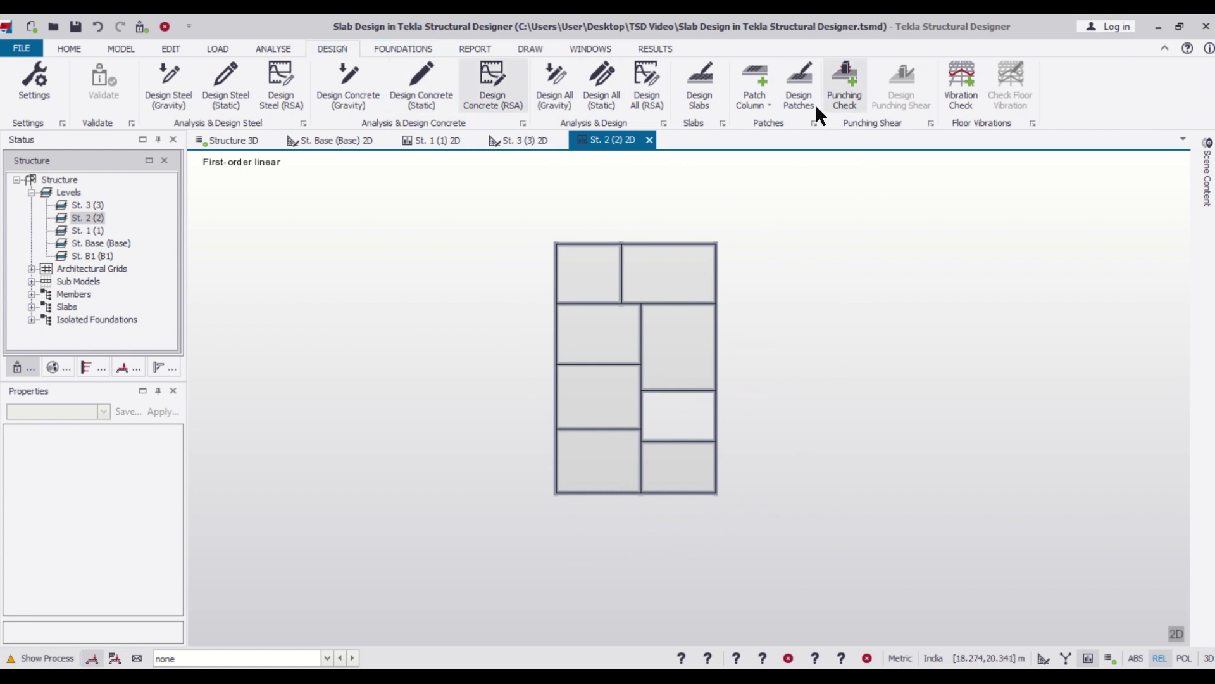
click(764, 74)
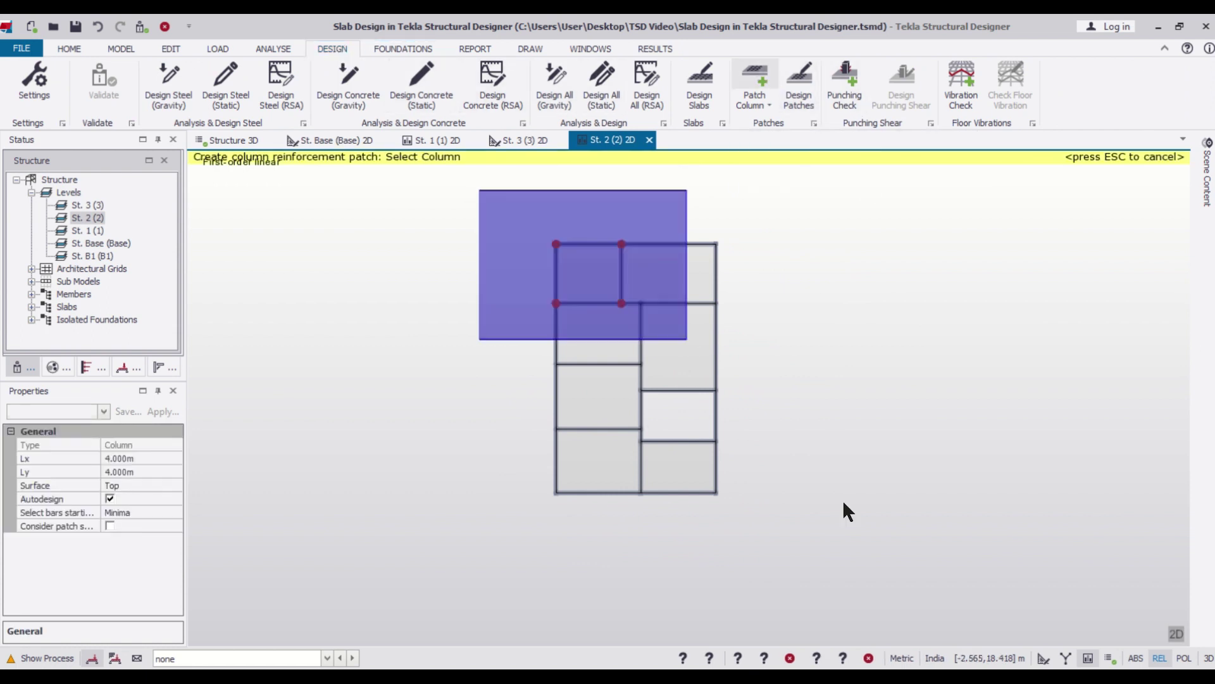
drag(844, 502, 895, 585)
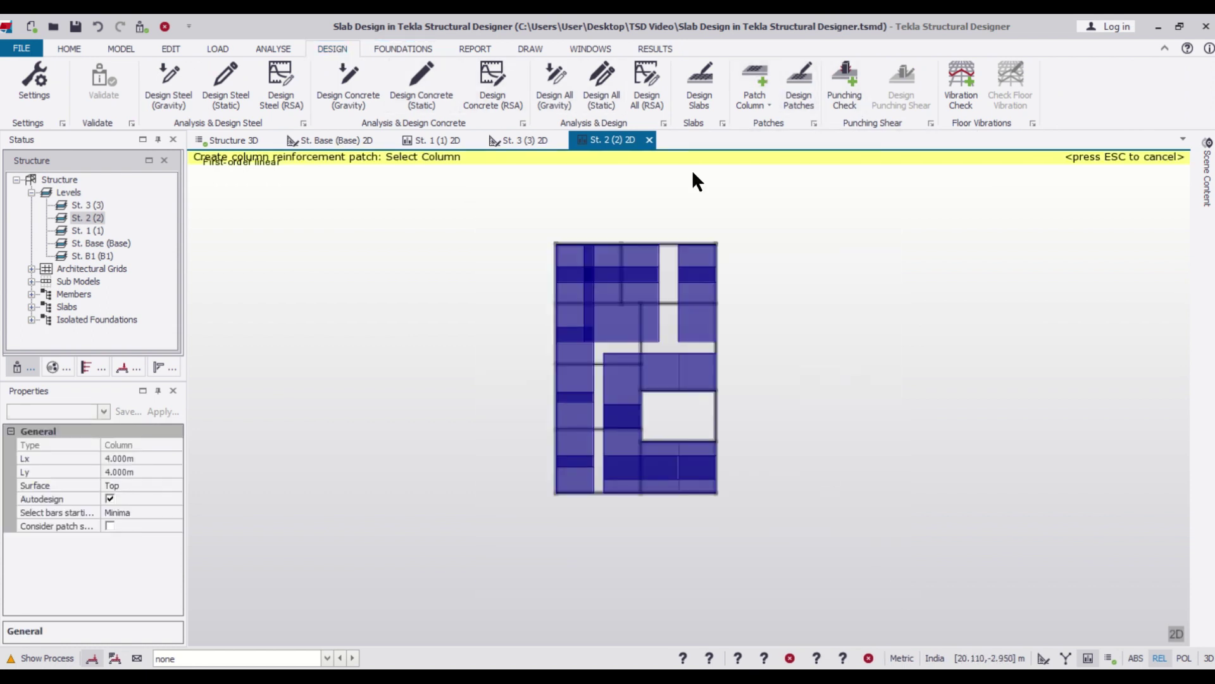
click(759, 97)
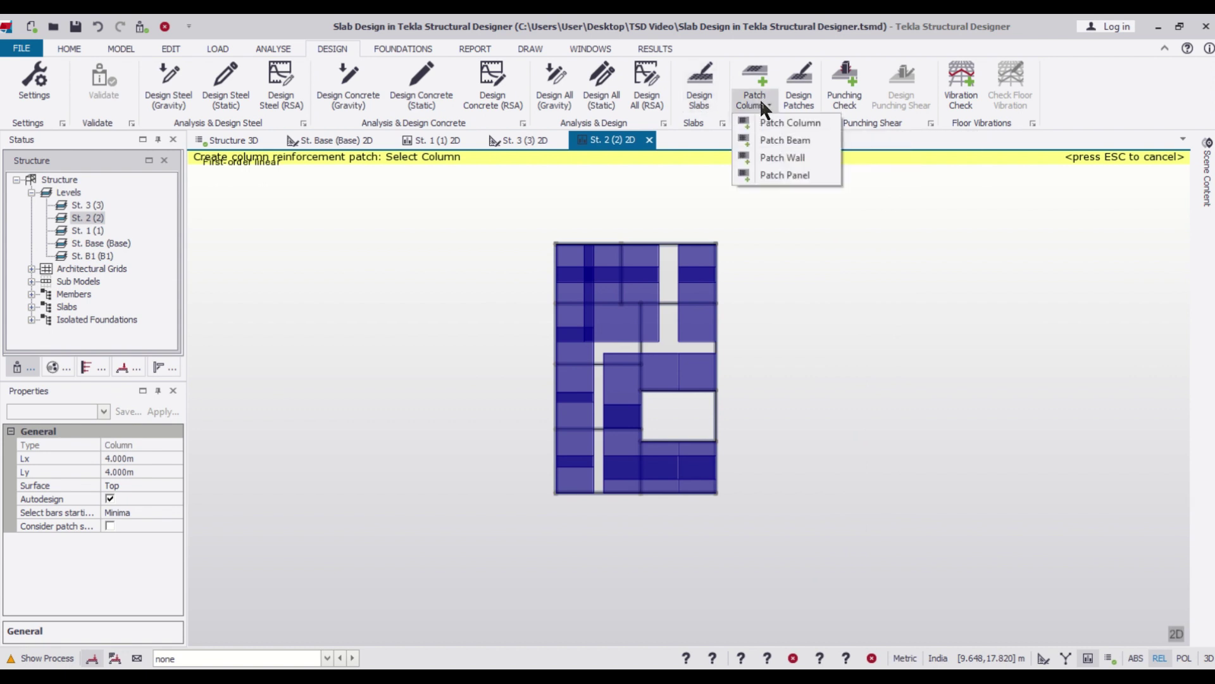
click(788, 141)
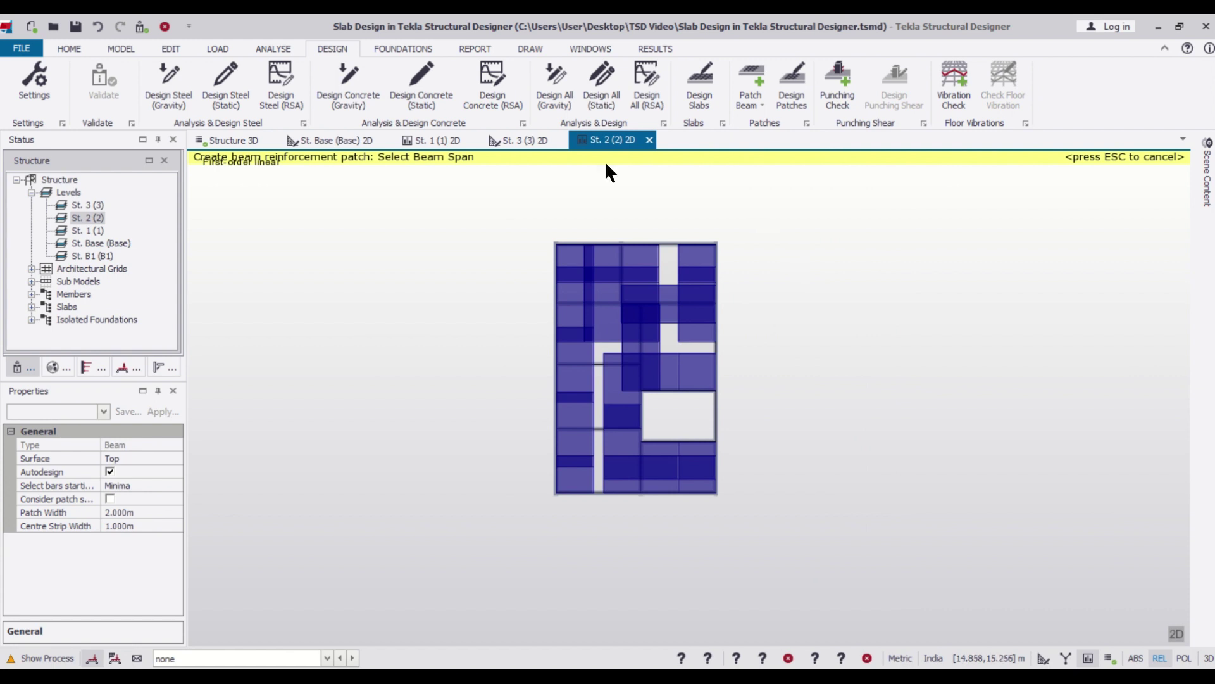
click(524, 140)
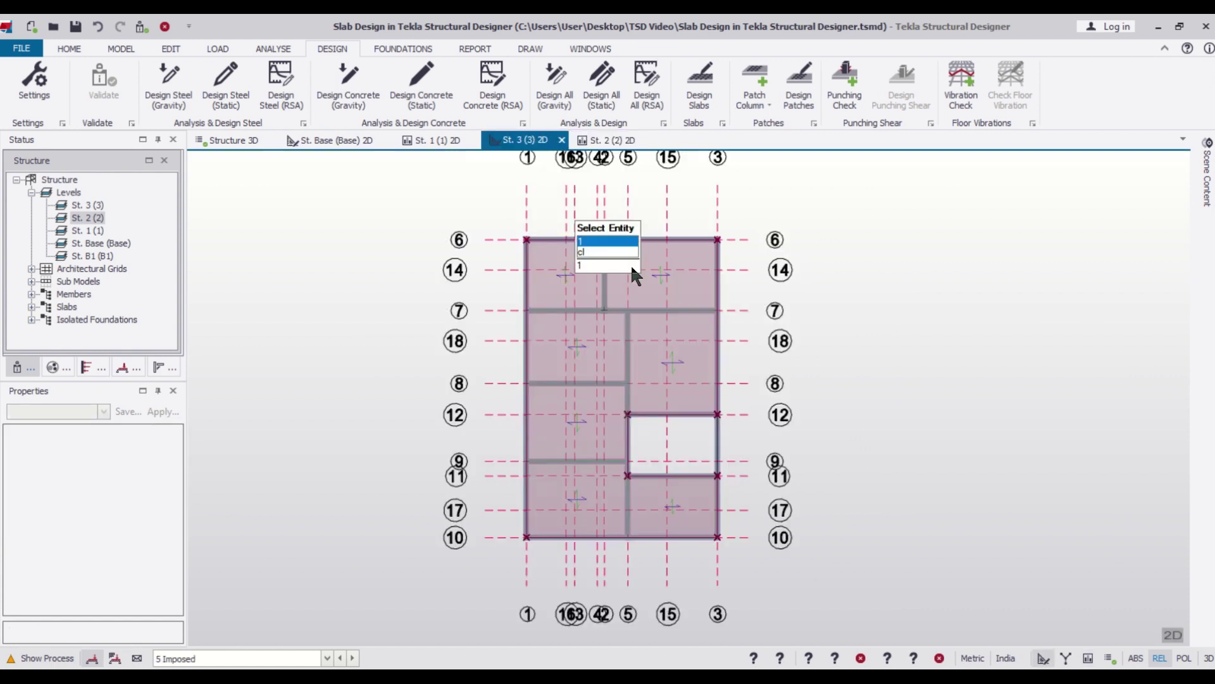
- Add column reinforcement patches to every St. 3 column, then switch to beam patches
click(1089, 657)
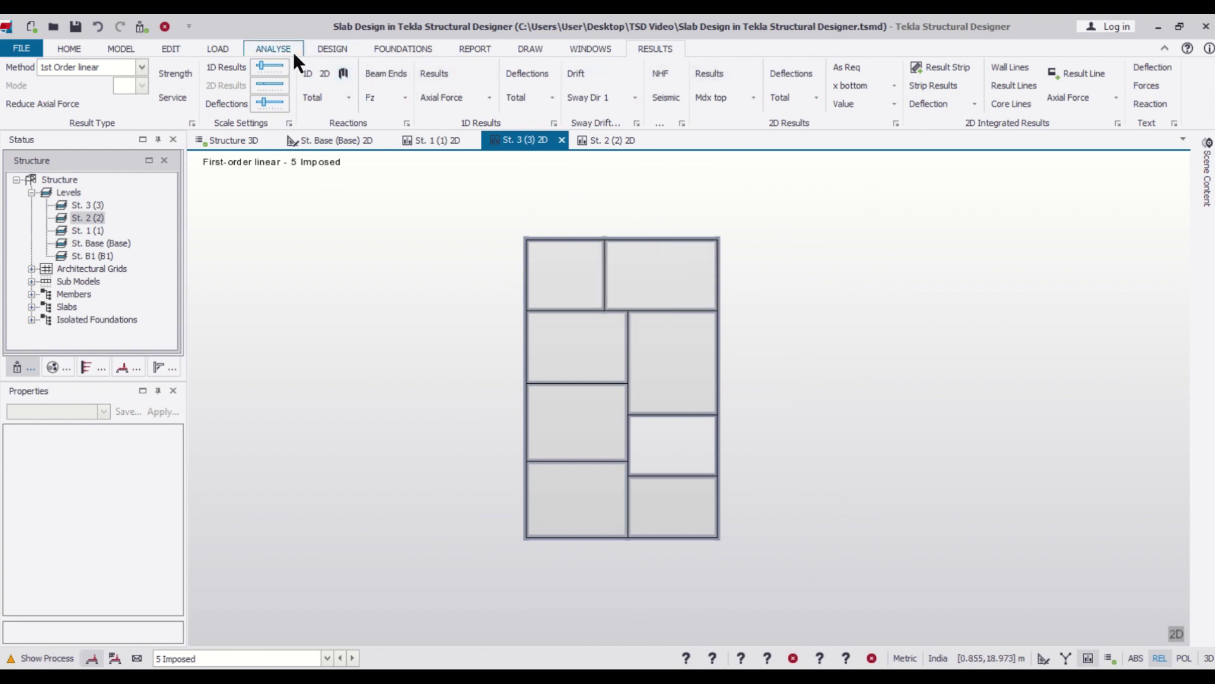
click(338, 45)
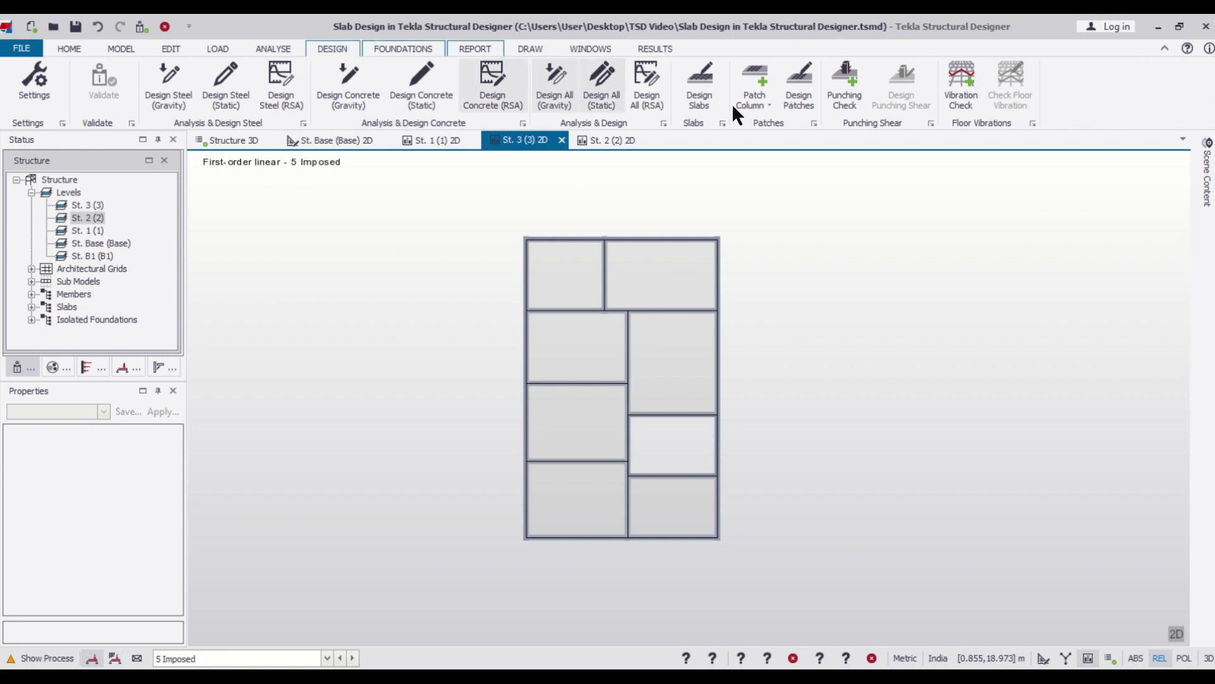
click(757, 98)
drag(493, 202, 841, 584)
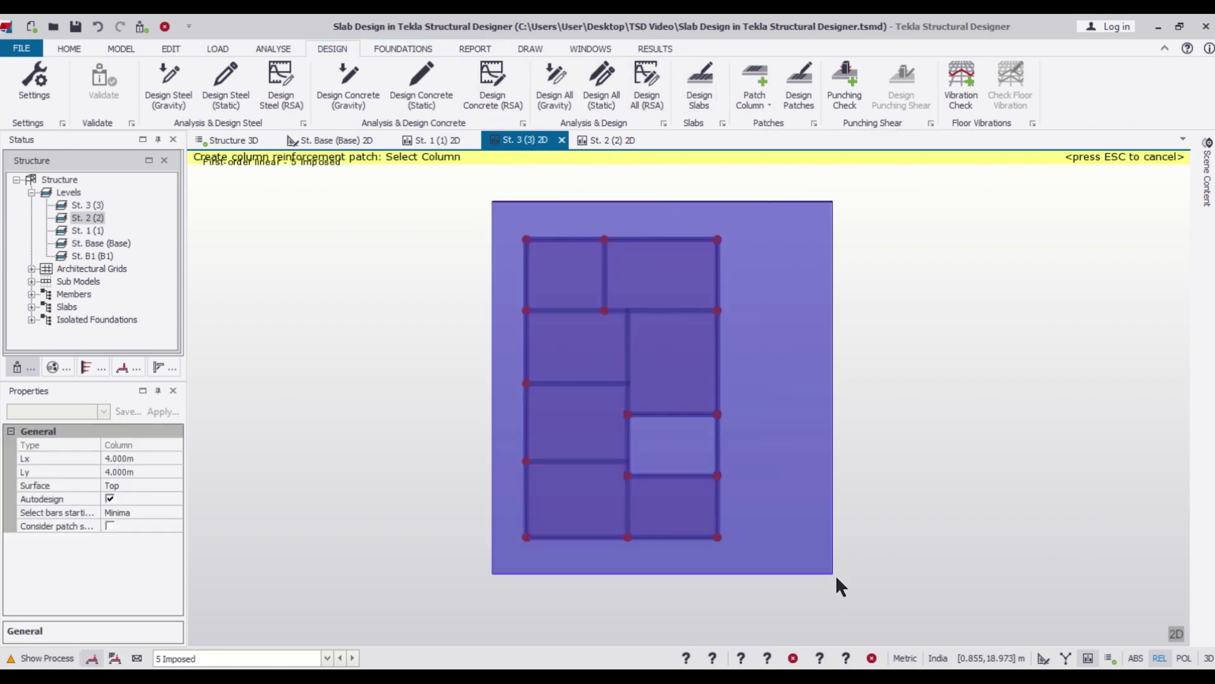
click(763, 105)
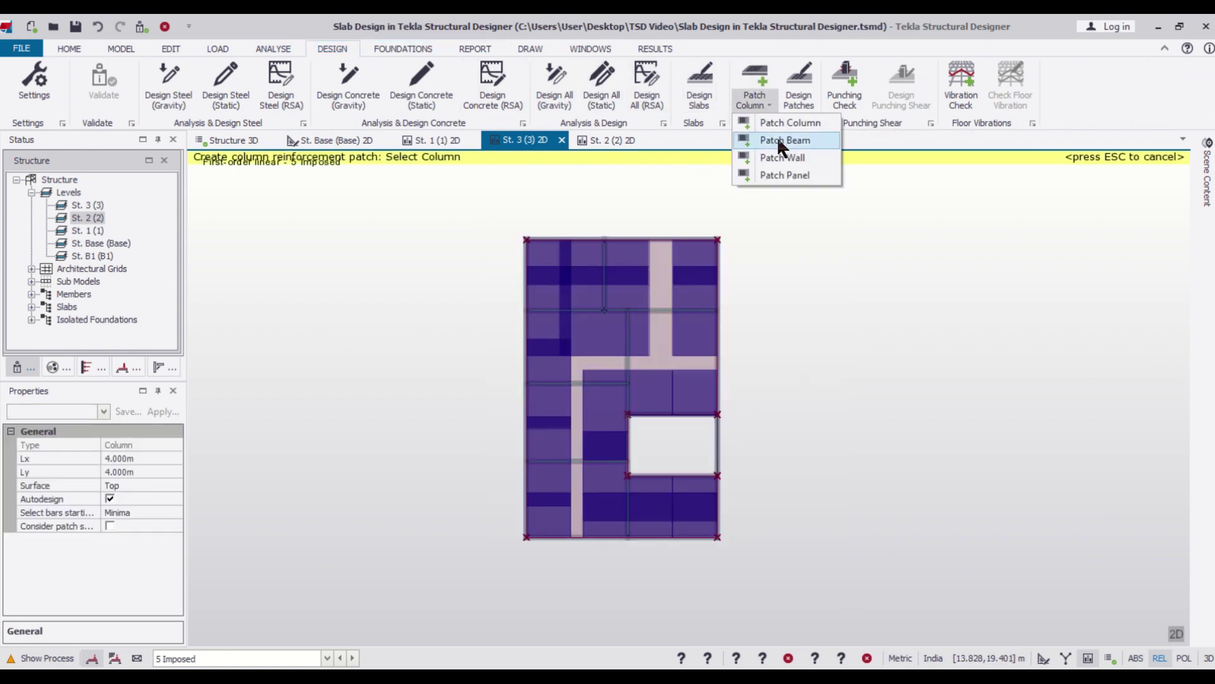
click(776, 142)
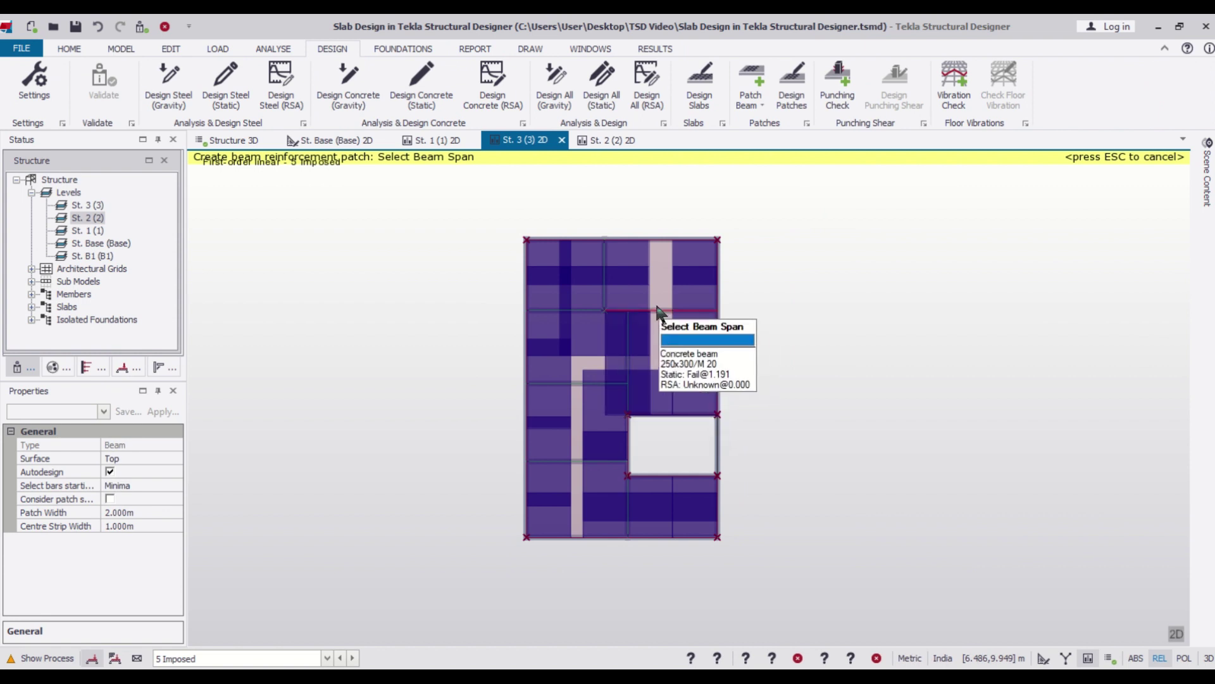
- In the Structure 3D view, untick Slab Patches in Scene Content so slabs show grey
click(234, 141)
scroll(802, 420, up, 1)
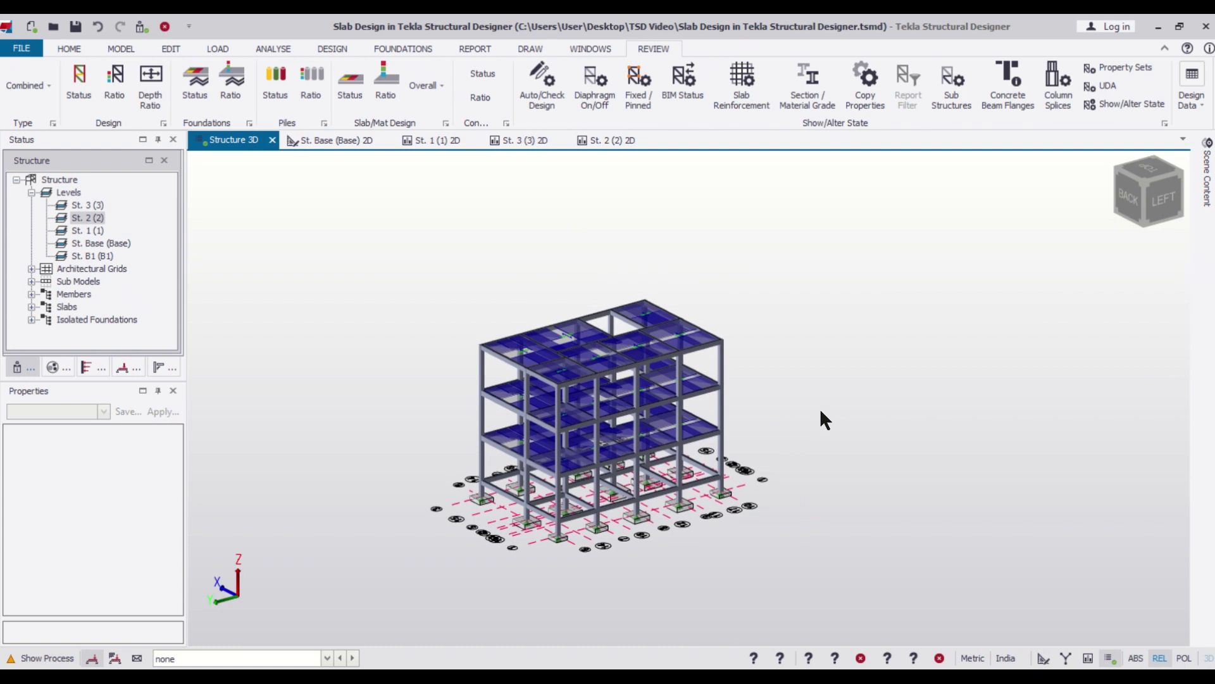
scroll(819, 407, up, 2)
scroll(856, 395, up, 1)
scroll(861, 388, up, 1)
scroll(869, 369, down, 1)
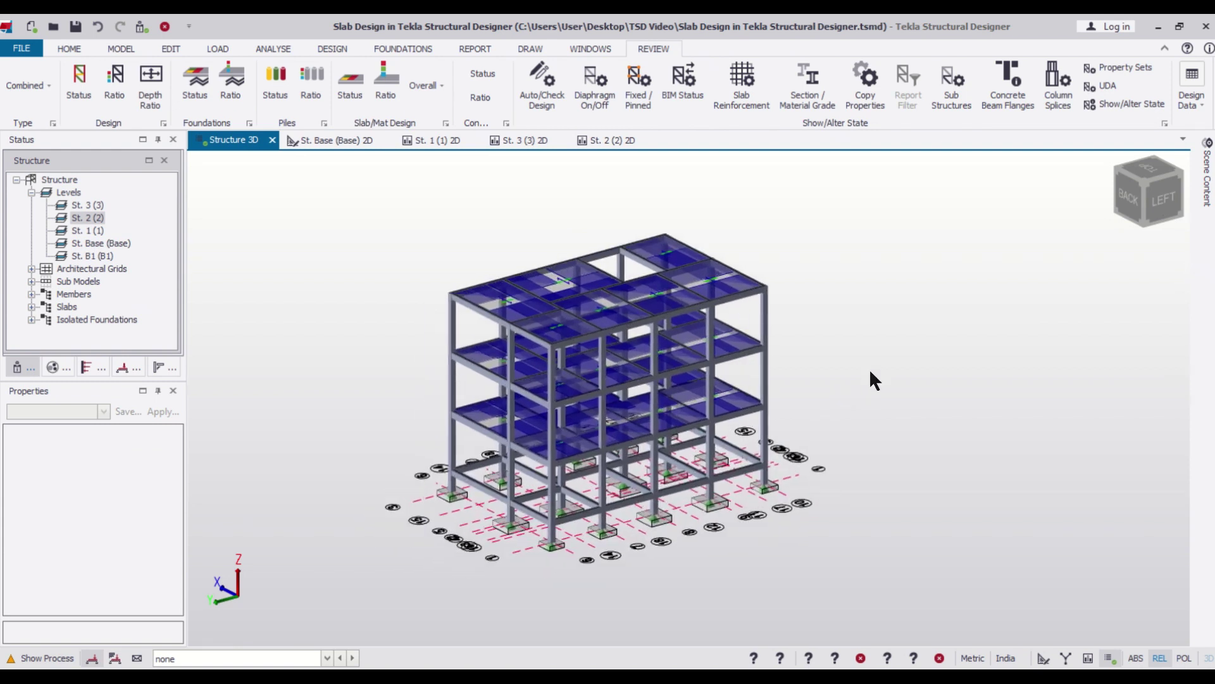
scroll(880, 351, down, 1)
scroll(883, 355, down, 1)
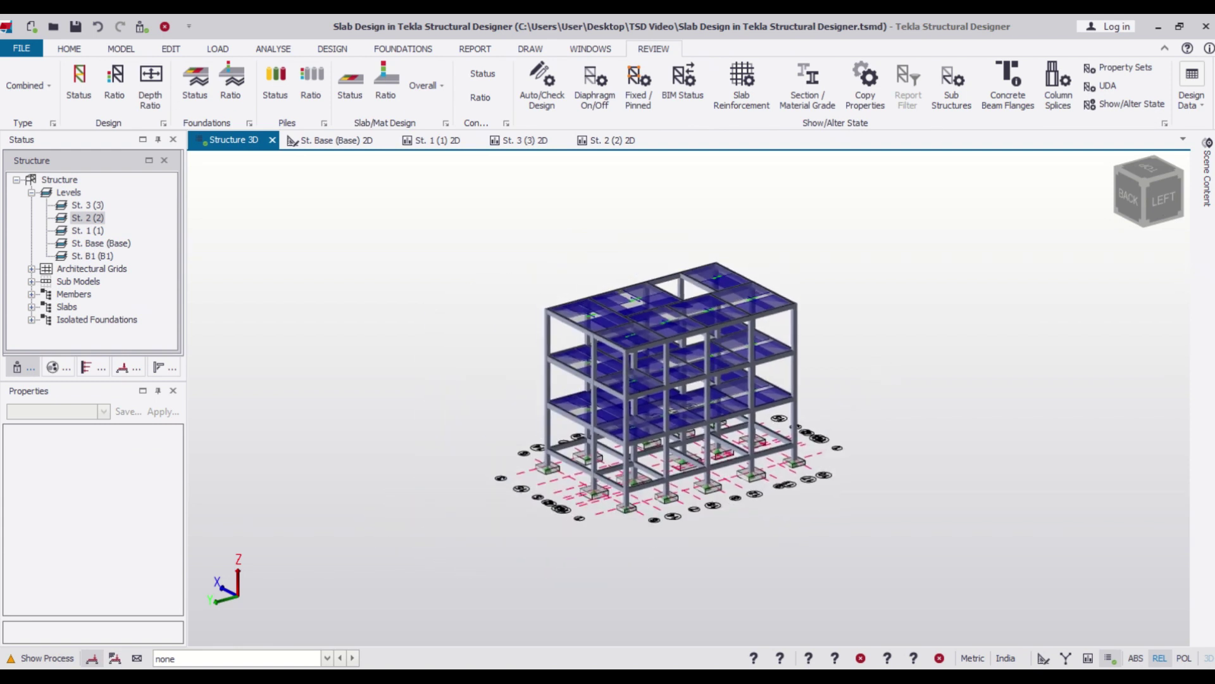
click(1208, 202)
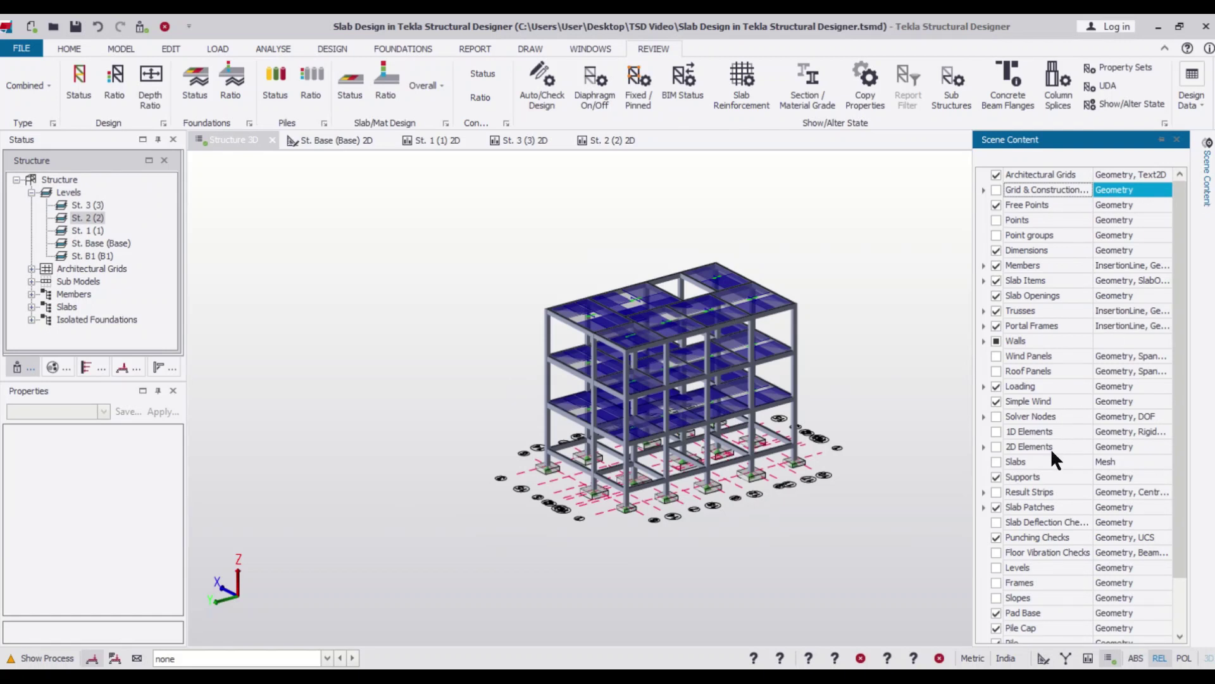
click(997, 506)
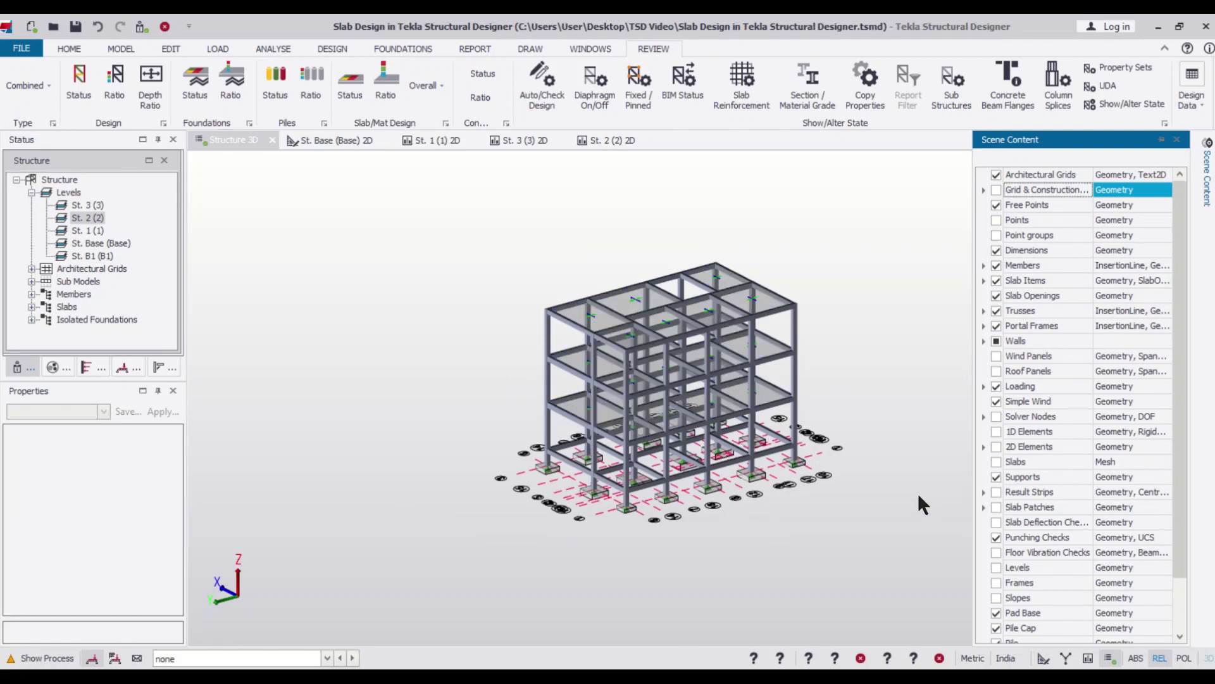
middle_drag(909, 394, 889, 425)
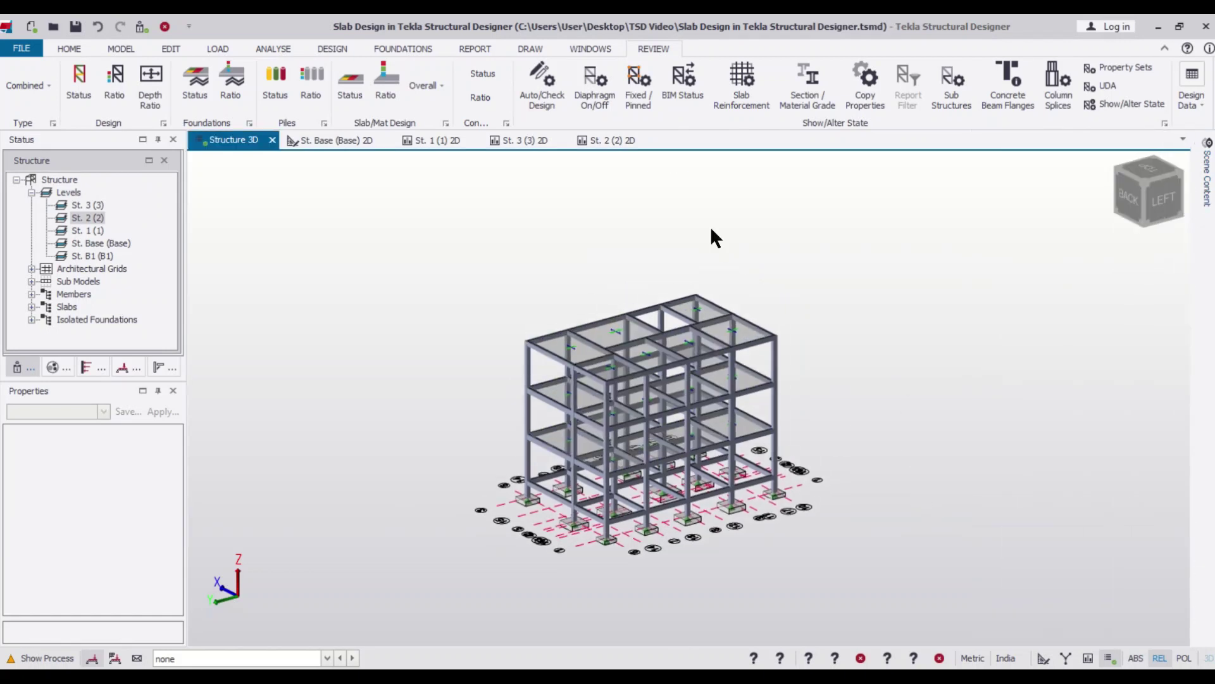
click(70, 48)
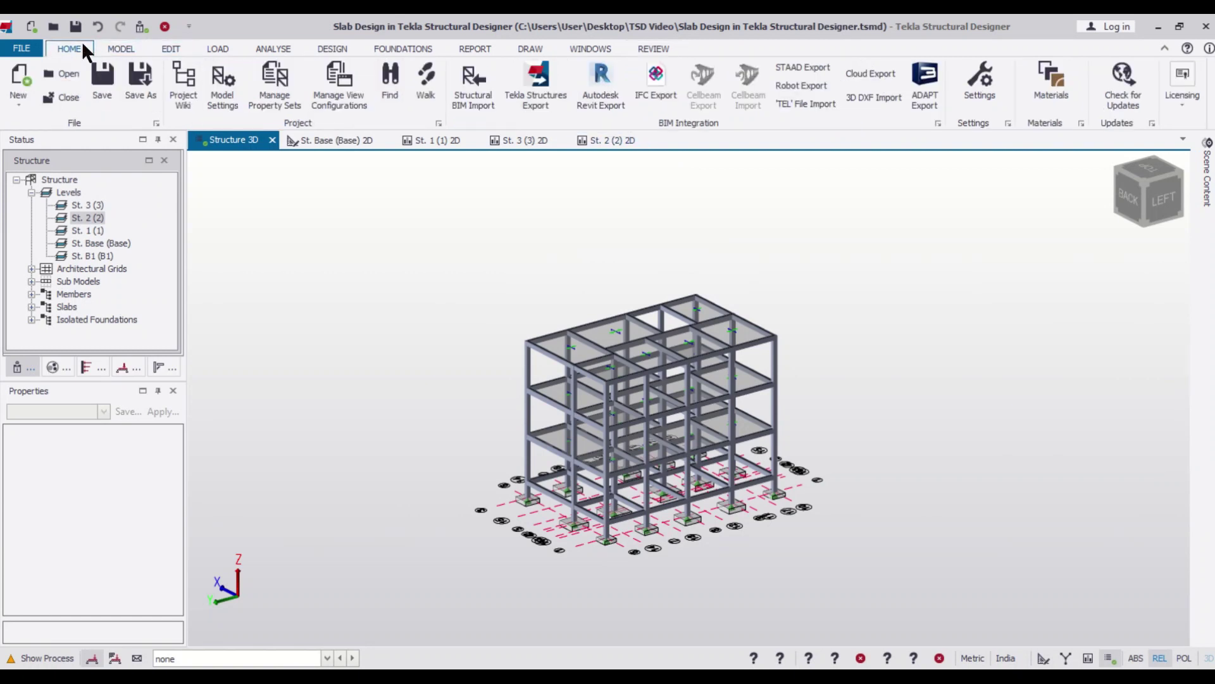
click(332, 49)
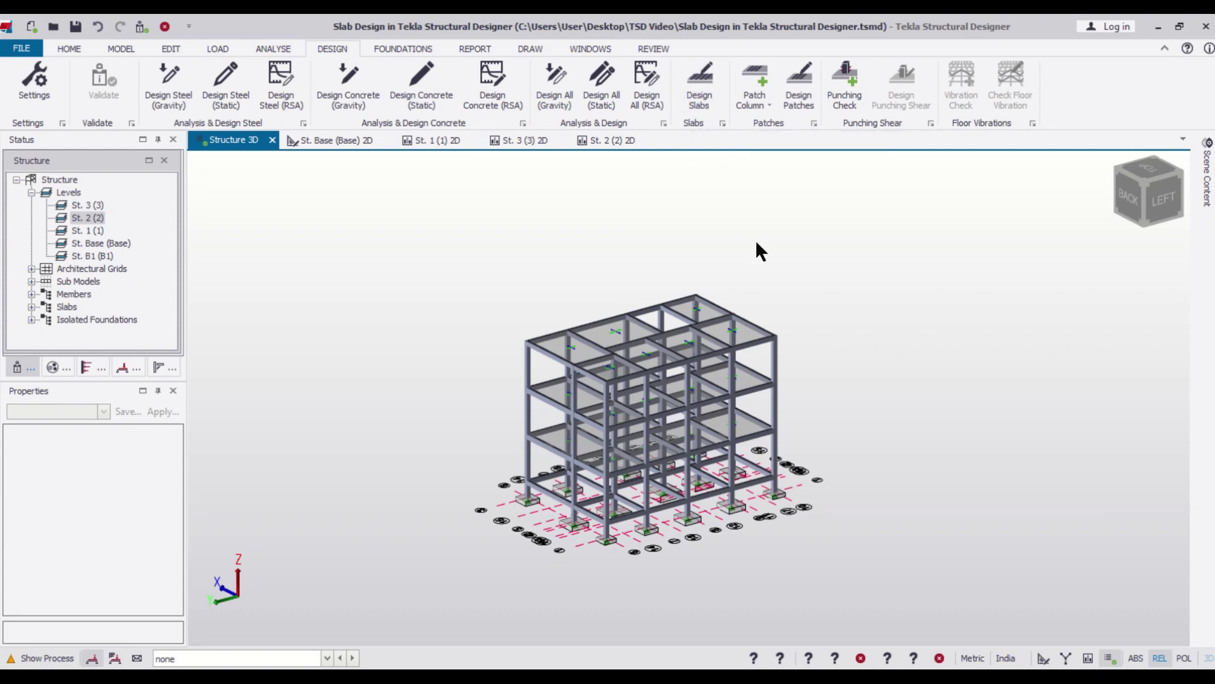
scroll(756, 250, up, 1)
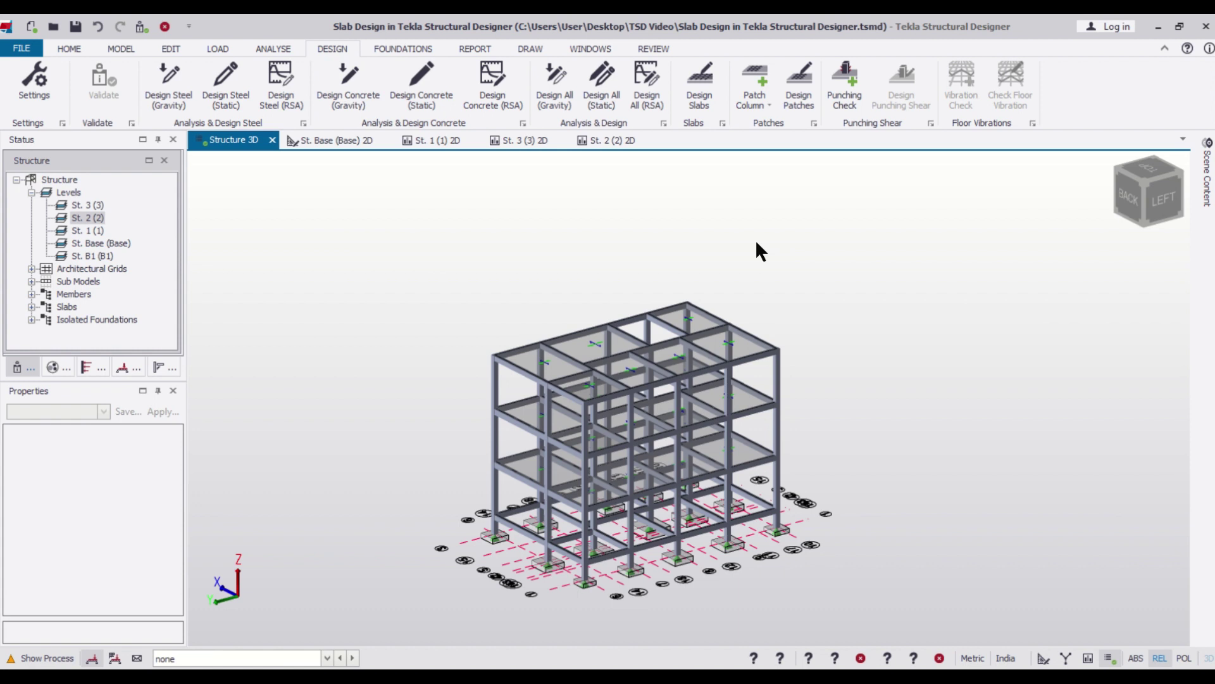
- Run Design Slabs, then select and right-click top-floor corner slab SI 20
click(704, 95)
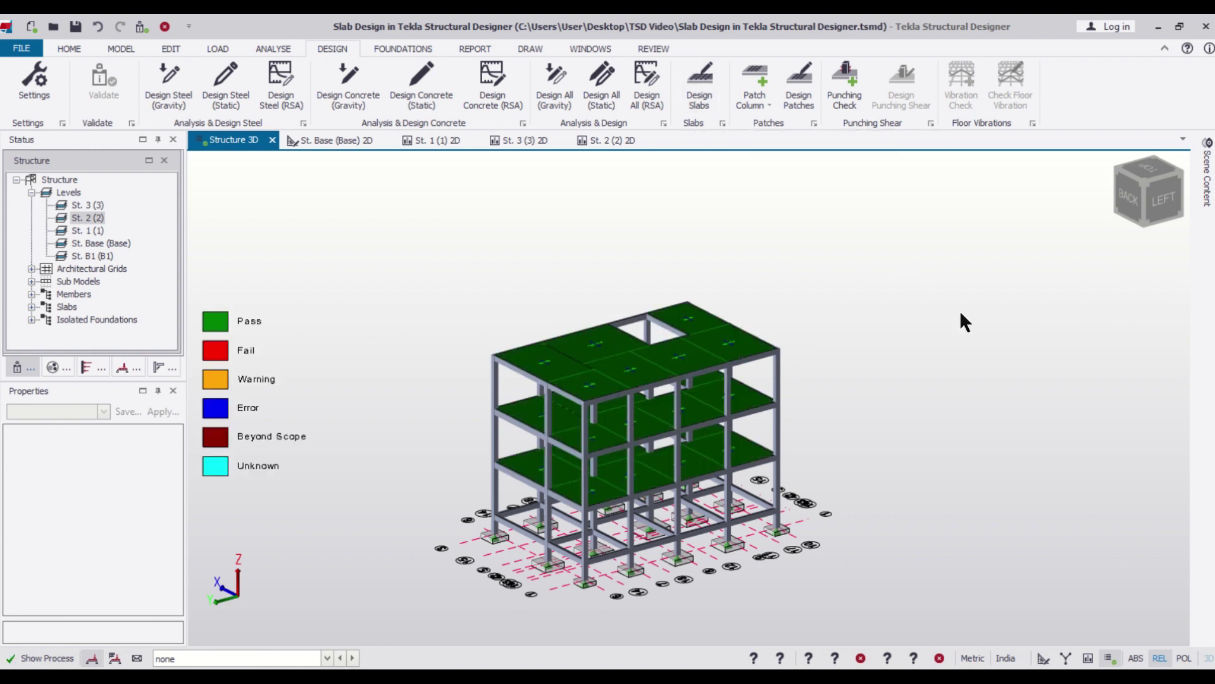
mouse_move(959, 310)
shift+middle_down()
mouse_move(882, 406)
mouse_move(817, 321)
mouse_move(944, 406)
mouse_move(1061, 389)
mouse_move(932, 419)
mouse_move(855, 399)
shift+middle_up()
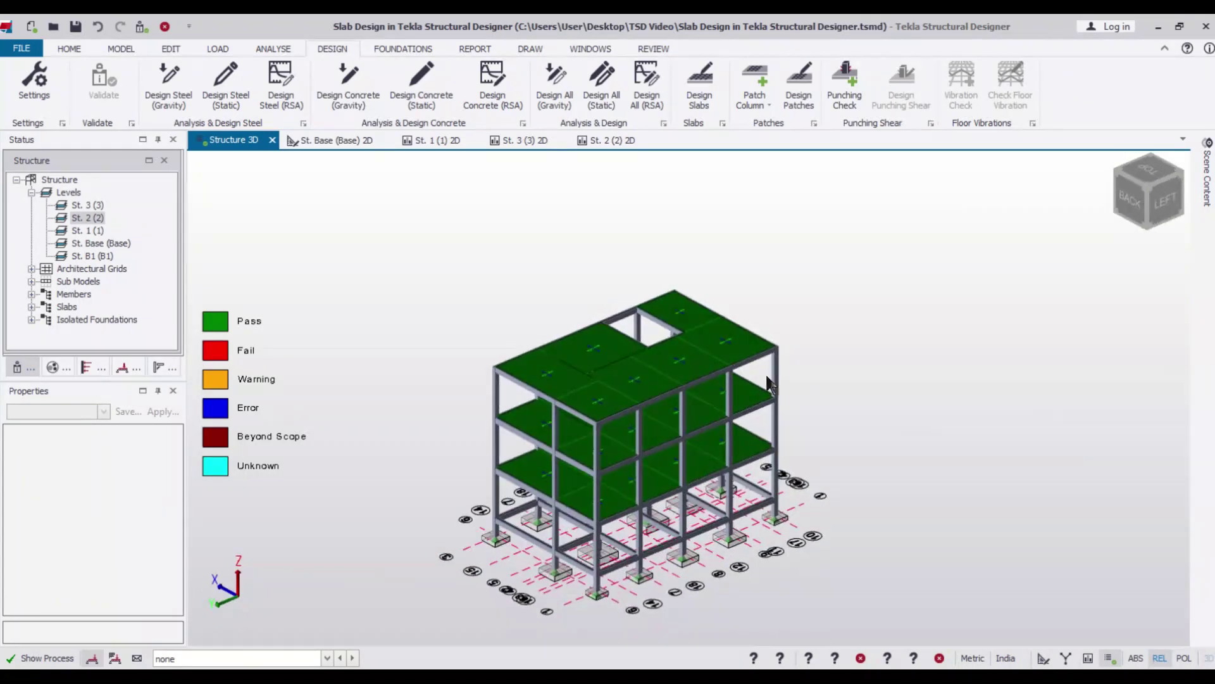
click(744, 351)
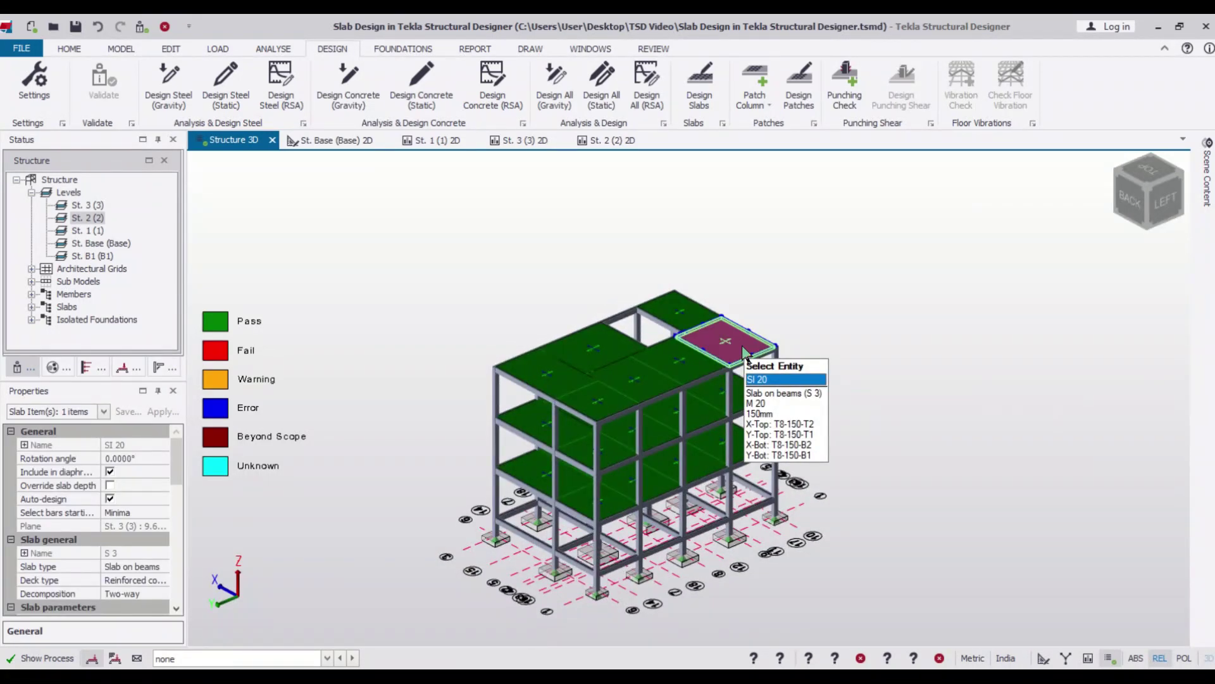
right_click(743, 352)
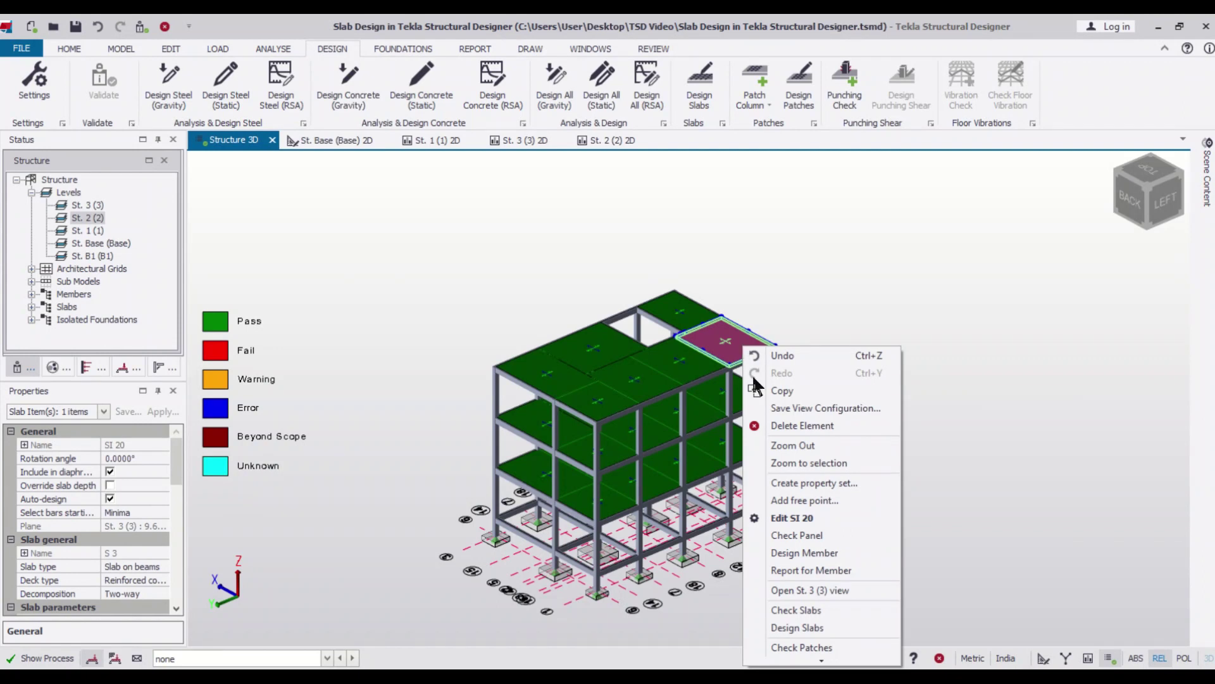
- Generate the member report for slab SI 20, showing T8-150 bars in every layer
click(810, 570)
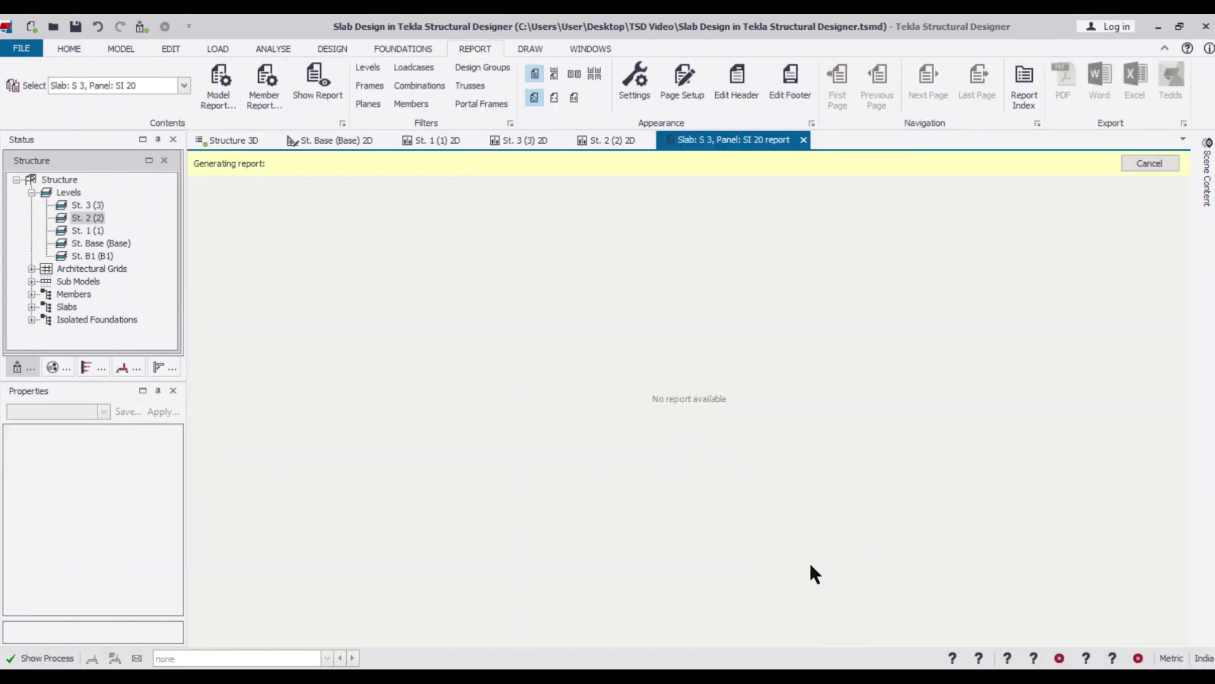
ctrl+scroll(681, 277, up, 2)
ctrl+scroll(682, 278, up, 2)
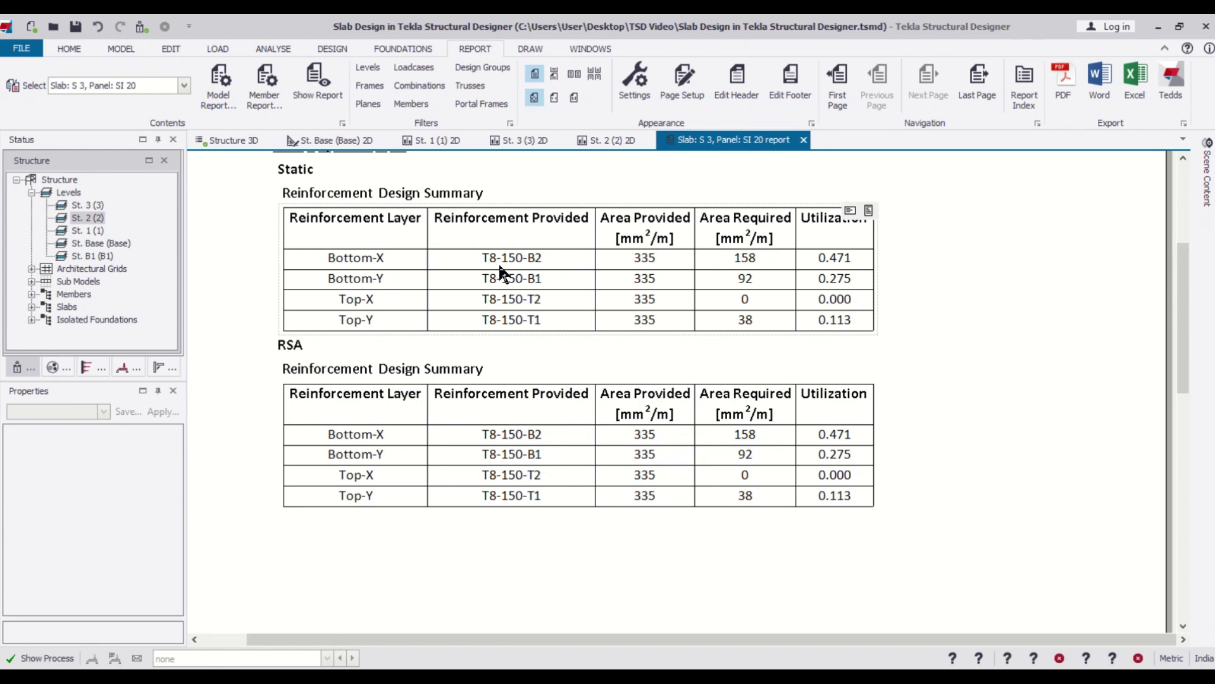
click(244, 144)
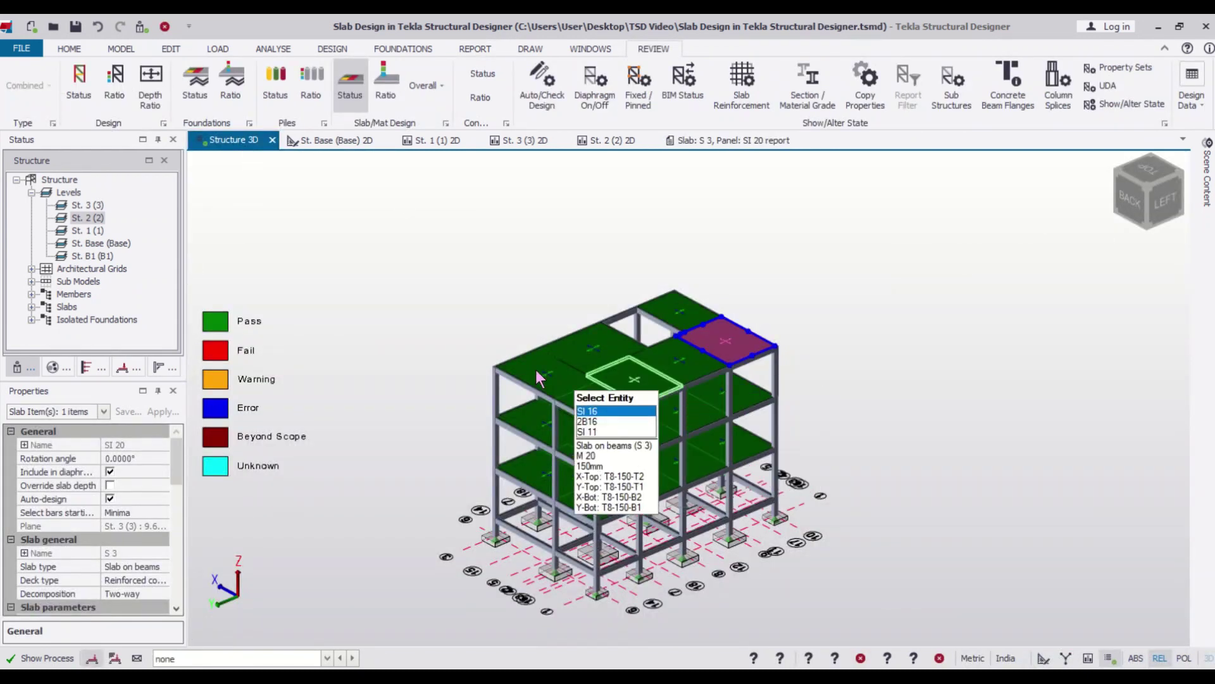
middle_drag(462, 357, 546, 368)
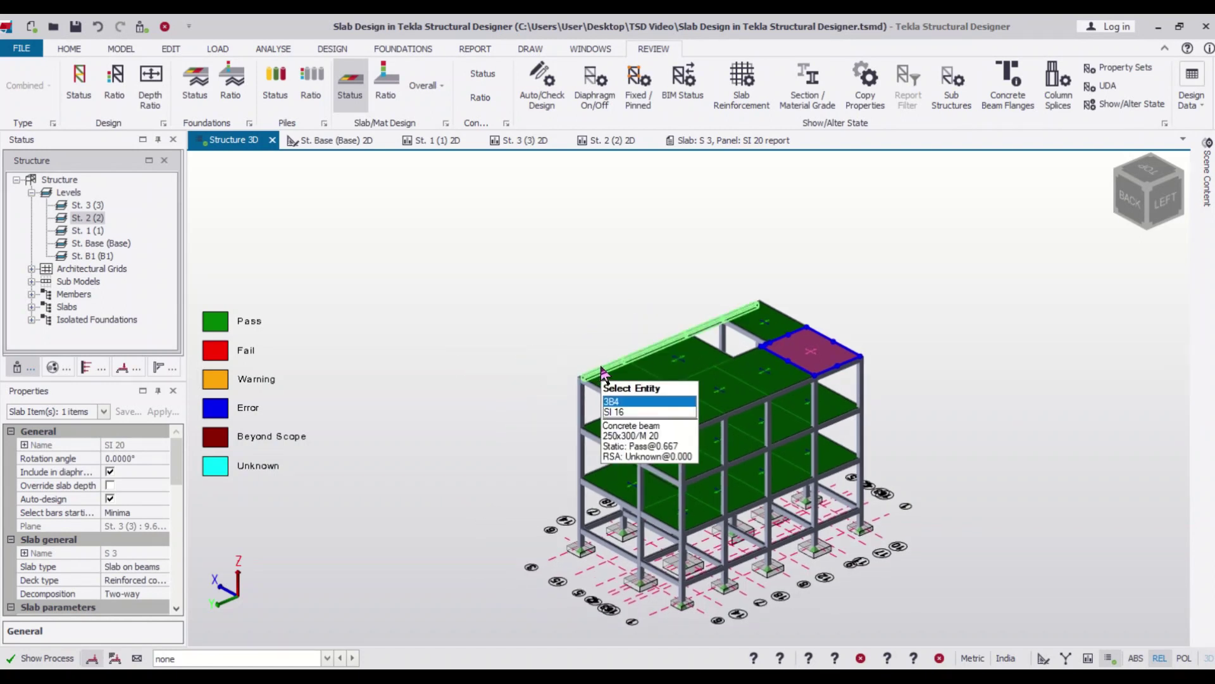
middle_drag(969, 377, 926, 327)
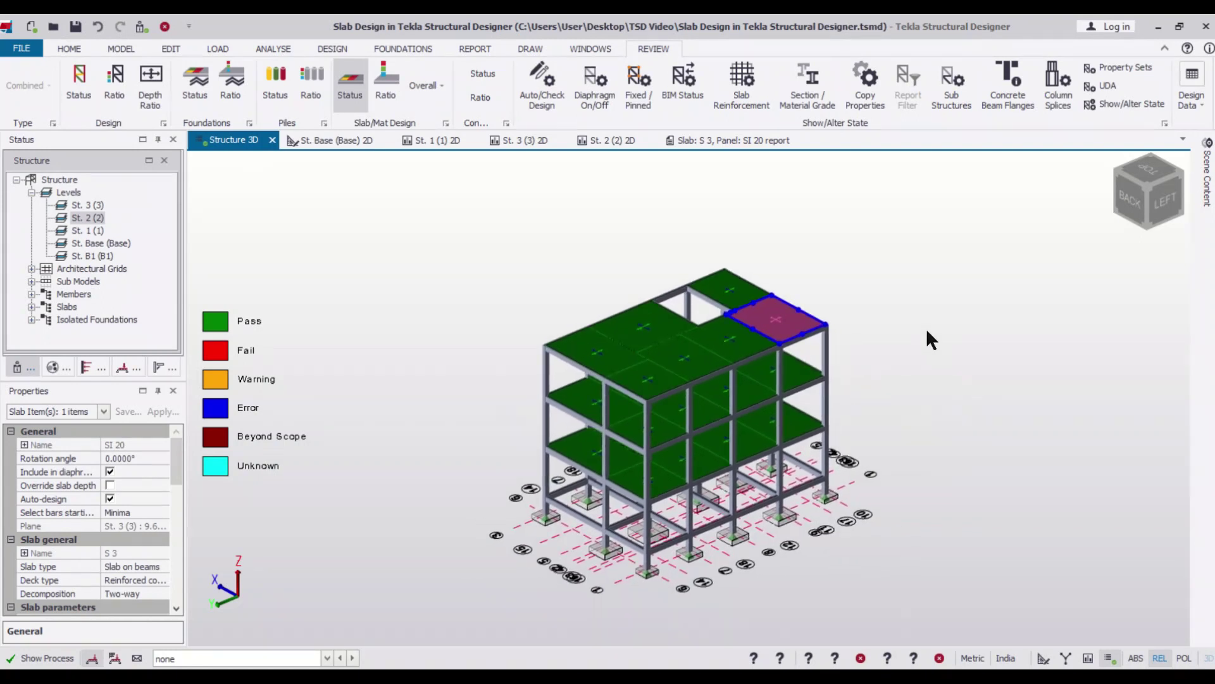
click(927, 332)
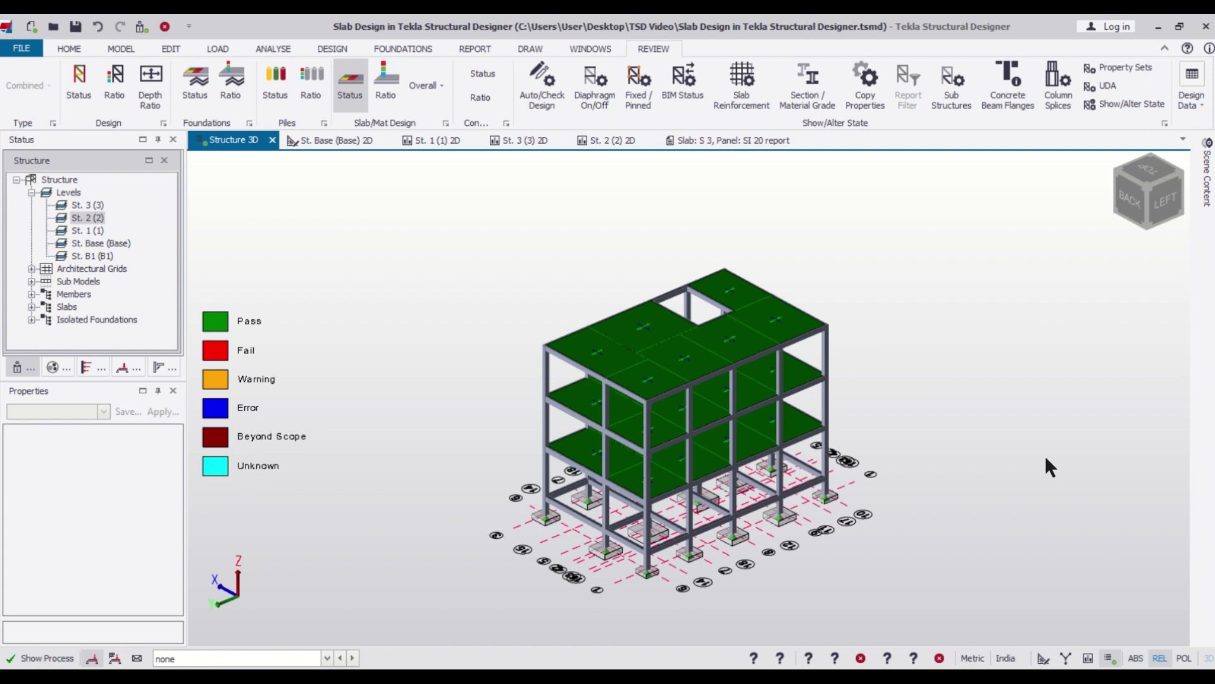
mouse_move(972, 430)
middle_down()
mouse_move(932, 463)
mouse_move(922, 458)
middle_up()
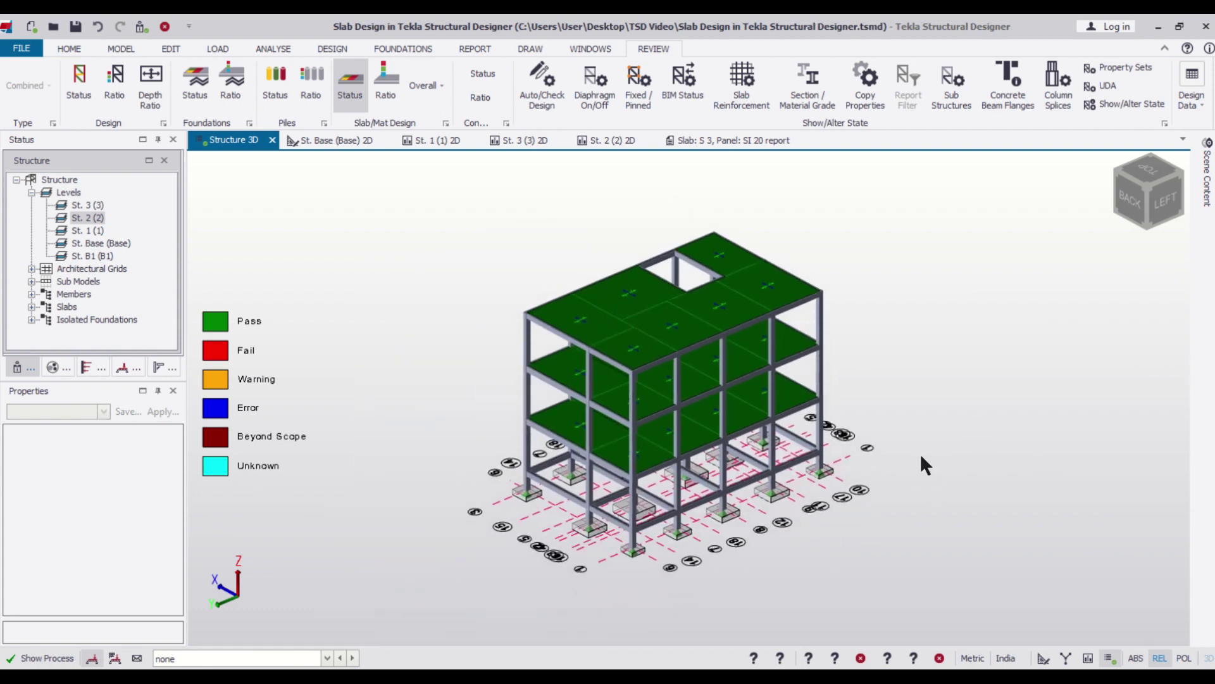